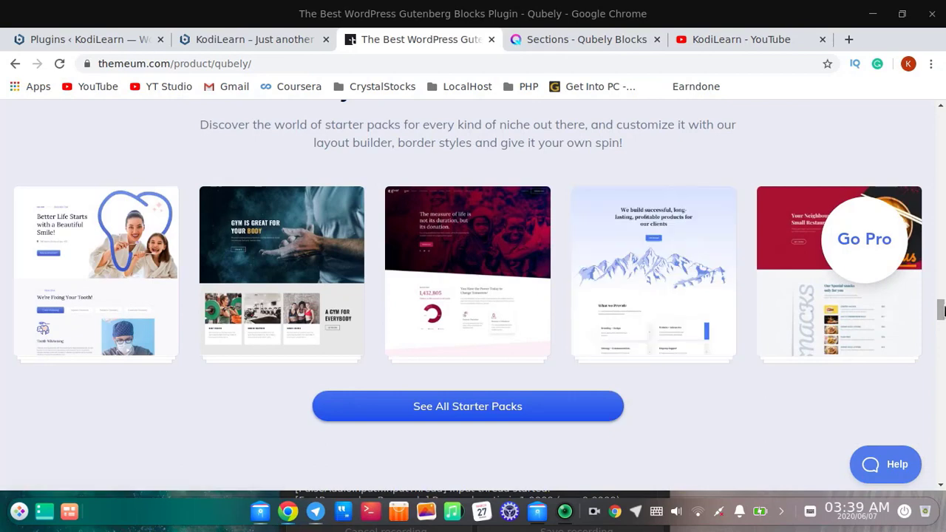
Step: Compare the Free and Pro columns of the Core Features table on the Qubely product page
drag(941, 311, 941, 349)
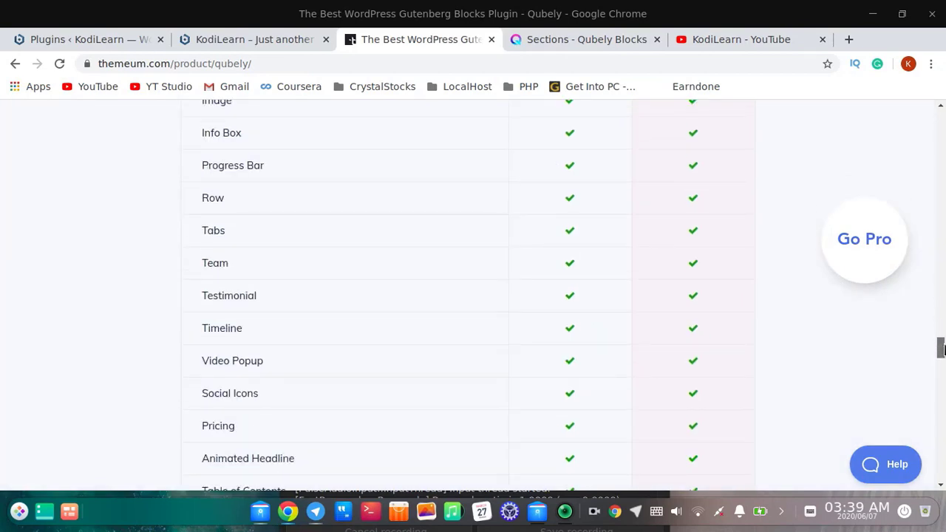
scroll(626, 298, up, 10)
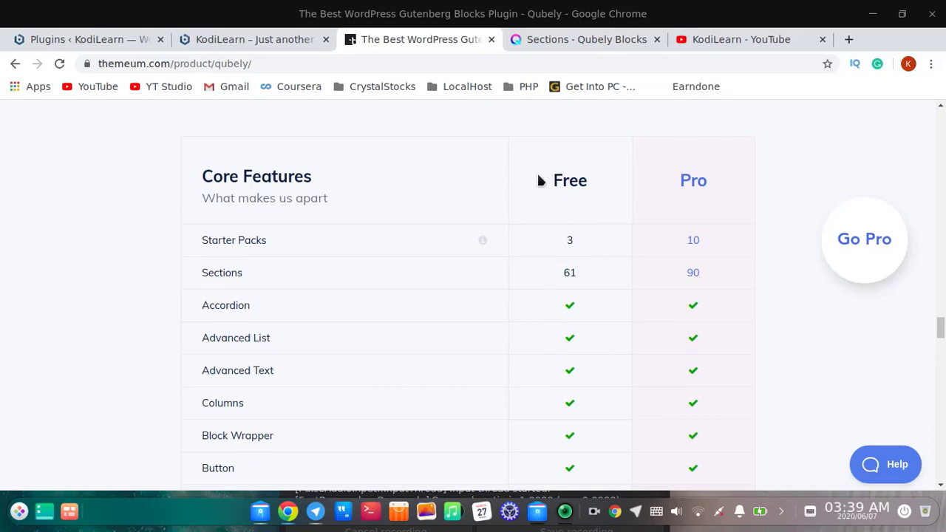
scroll(604, 237, down, 15)
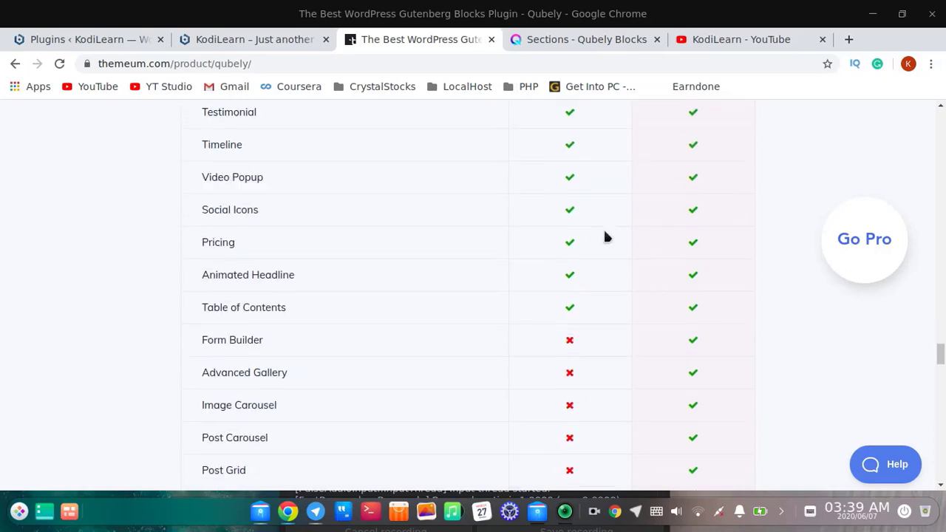
scroll(473, 266, up, 4)
scroll(417, 251, up, 12)
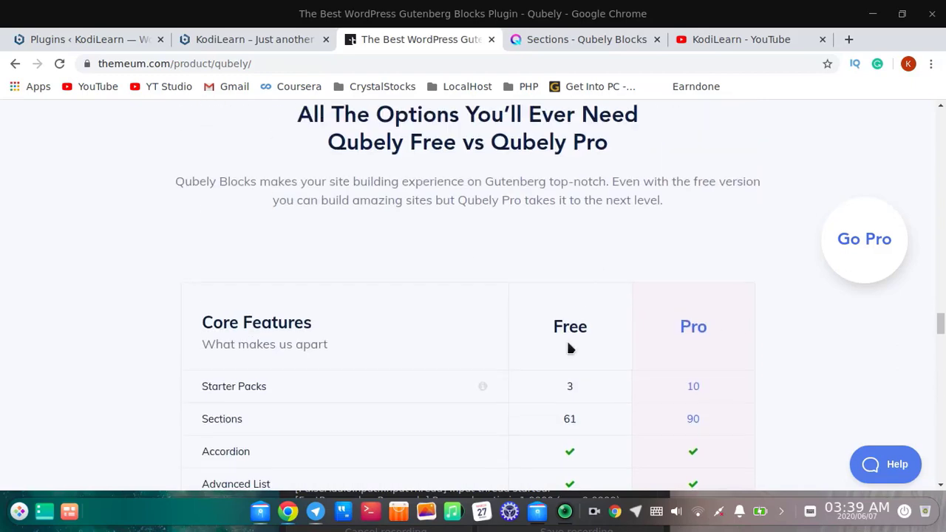
scroll(566, 348, down, 10)
scroll(318, 235, down, 6)
right_click(316, 249)
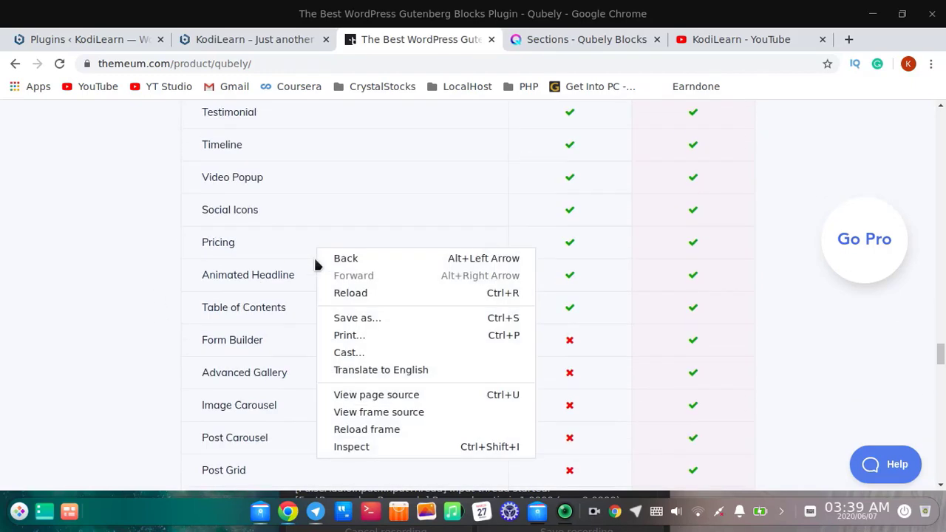
click(290, 210)
scroll(275, 310, down, 5)
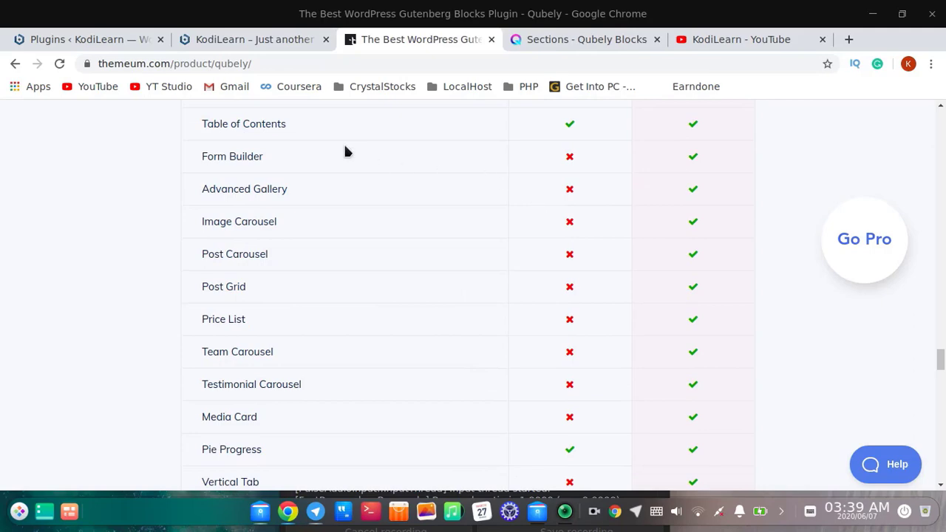
Step: Examine the Form Builder, Advanced Gallery and further rows of the comparison table, including the upcoming blocks
drag(345, 148, 211, 152)
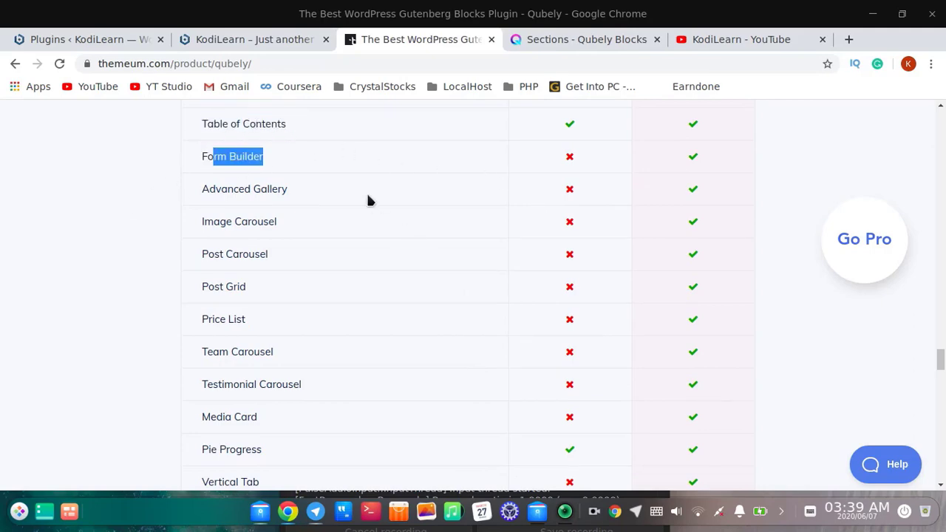
double_click(277, 188)
scroll(299, 258, down, 3)
scroll(318, 288, down, 10)
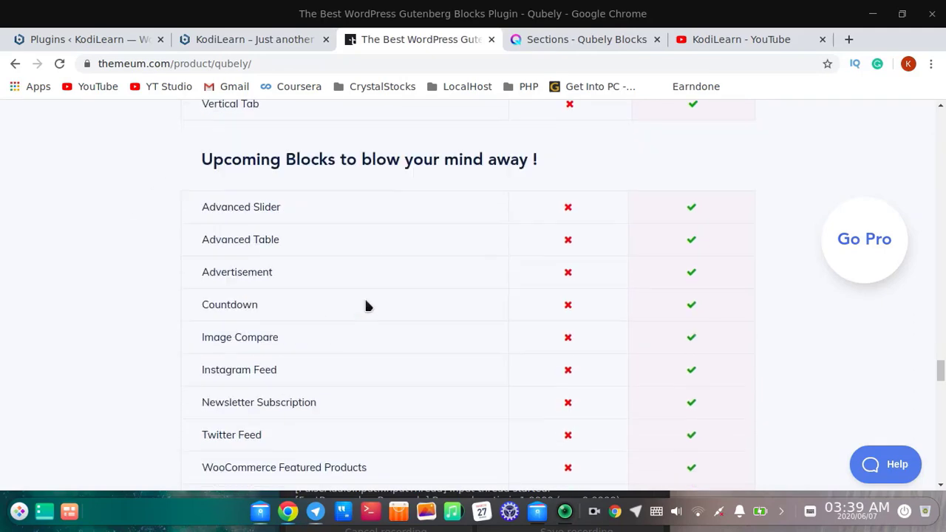
scroll(401, 399, up, 4)
scroll(412, 374, up, 15)
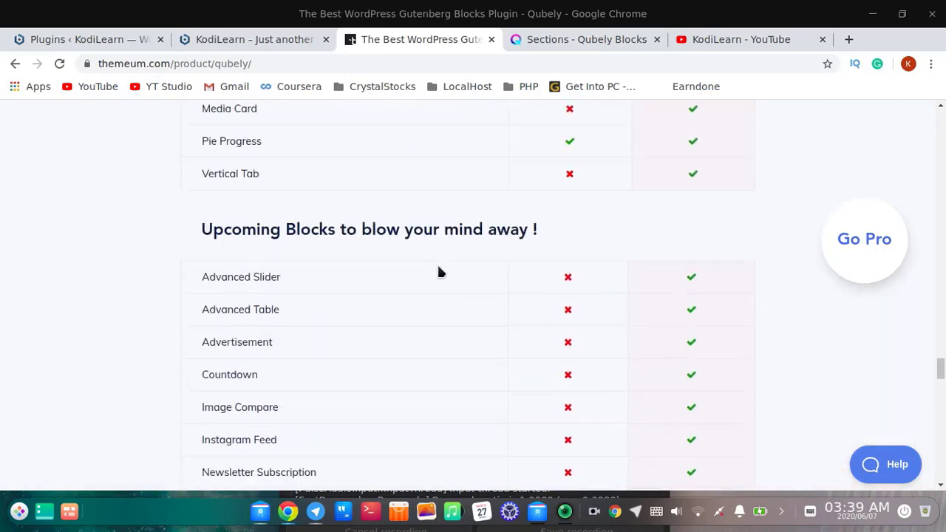
scroll(536, 198, up, 15)
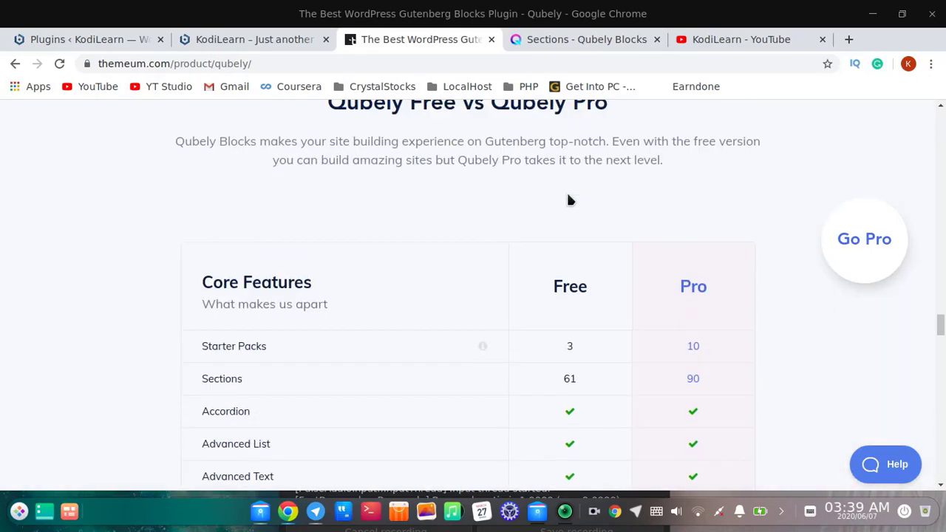
scroll(542, 198, up, 7)
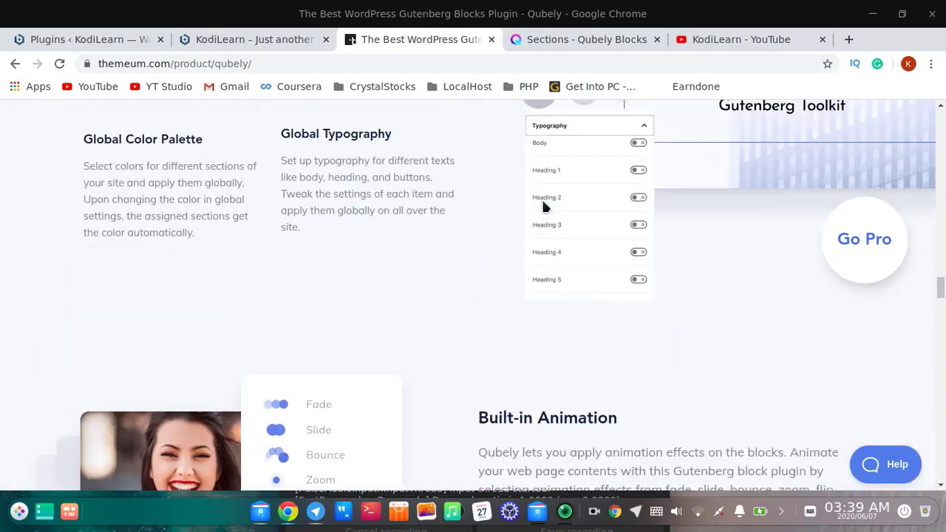
Step: Browse the gallery of readymade sections on the Qubely Sections page
click(570, 40)
scroll(495, 170, down, 8)
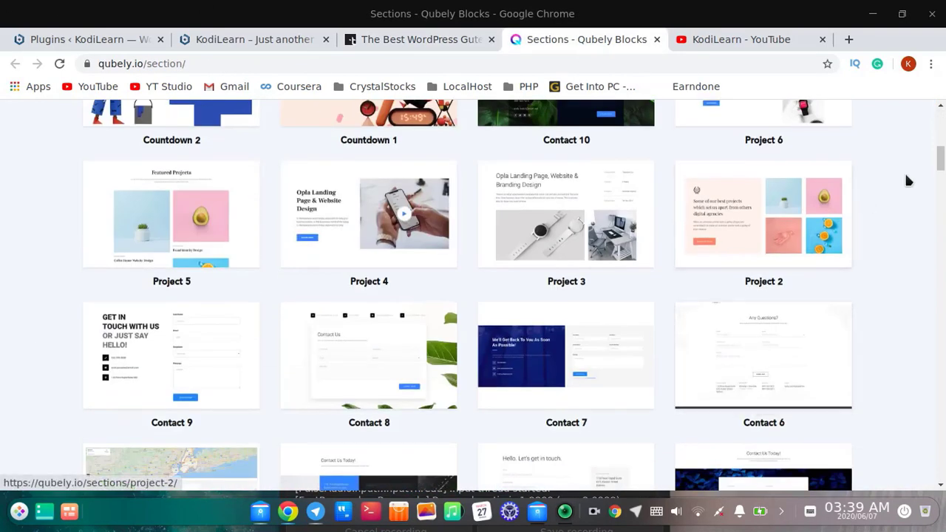
scroll(931, 155, up, 5)
drag(943, 149, 942, 122)
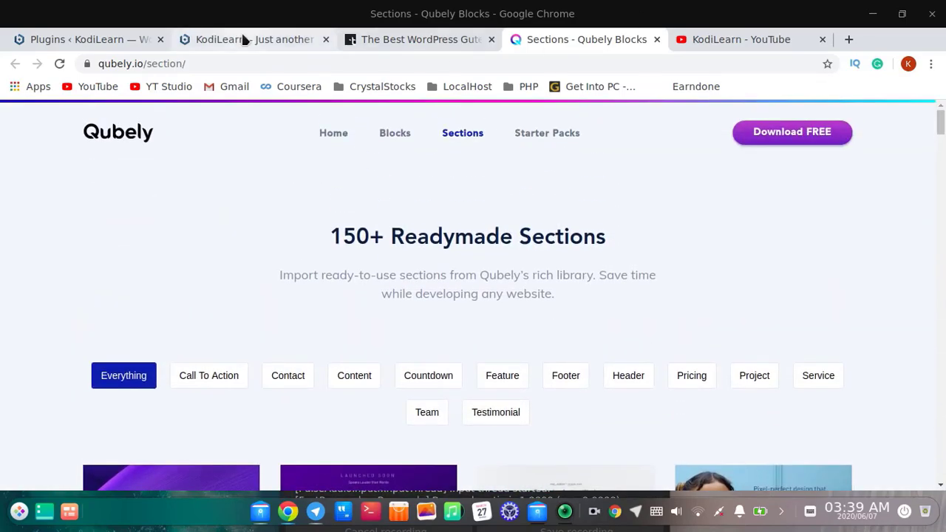
Step: Look through the WordPress tutorial, paid theme and paid plugin playlists on the KodiLearn YouTube channel
click(241, 33)
click(728, 38)
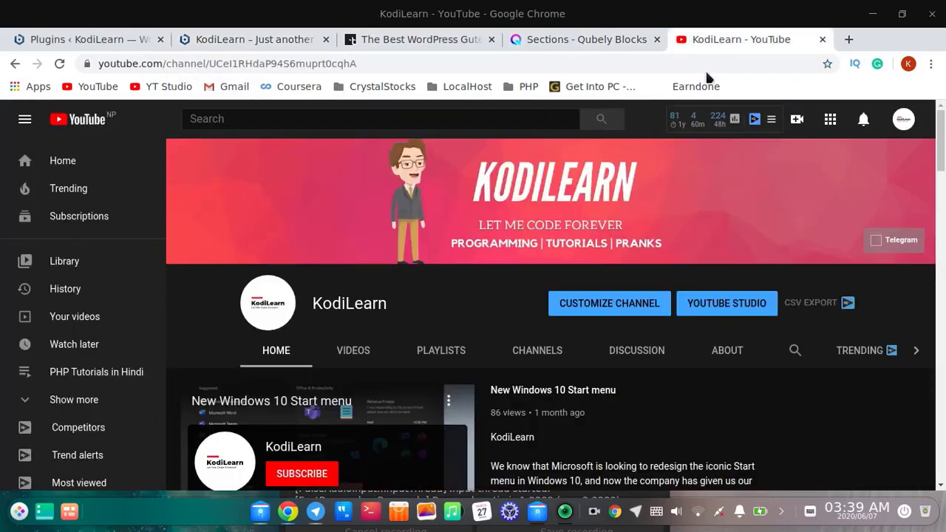
scroll(590, 270, down, 5)
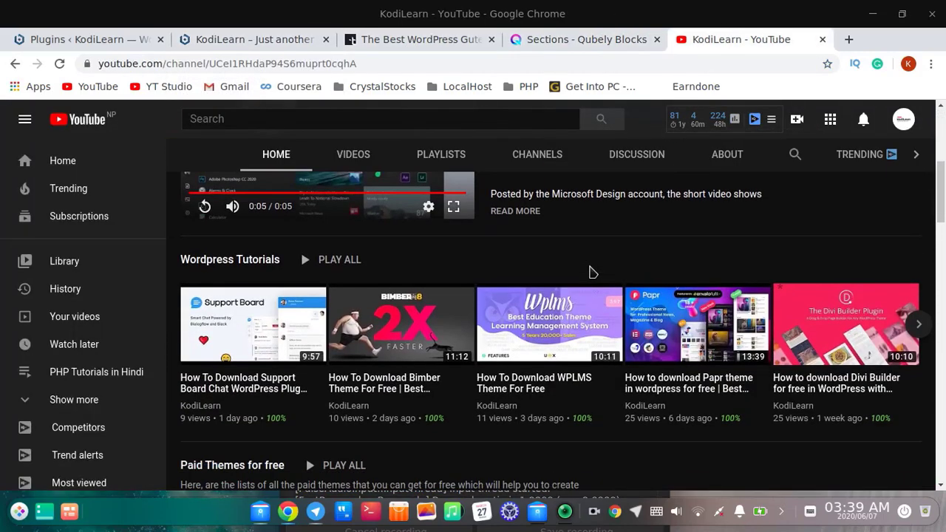
scroll(590, 272, down, 4)
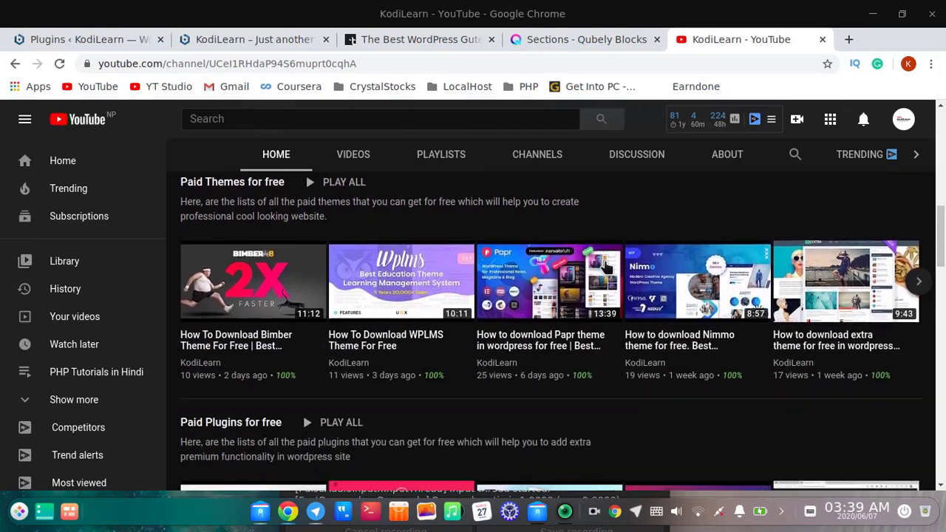
scroll(600, 288, down, 3)
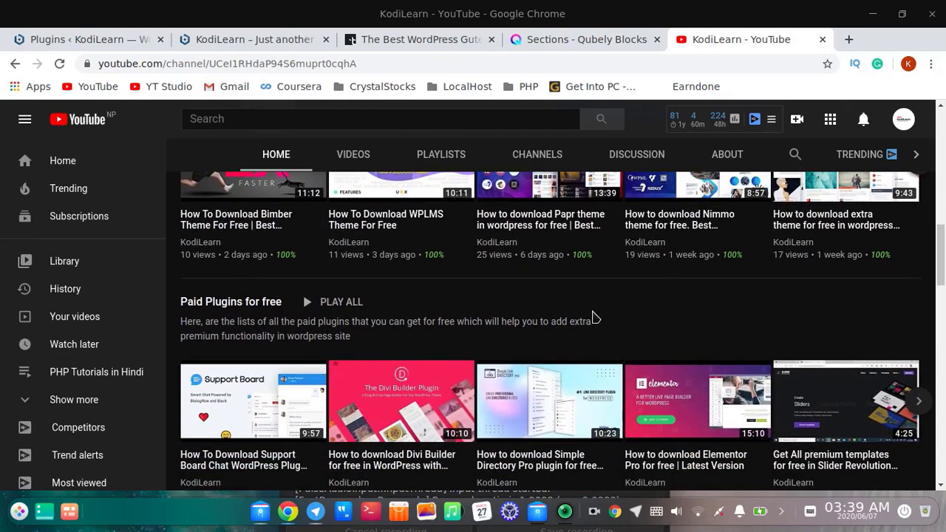
scroll(595, 318, up, 12)
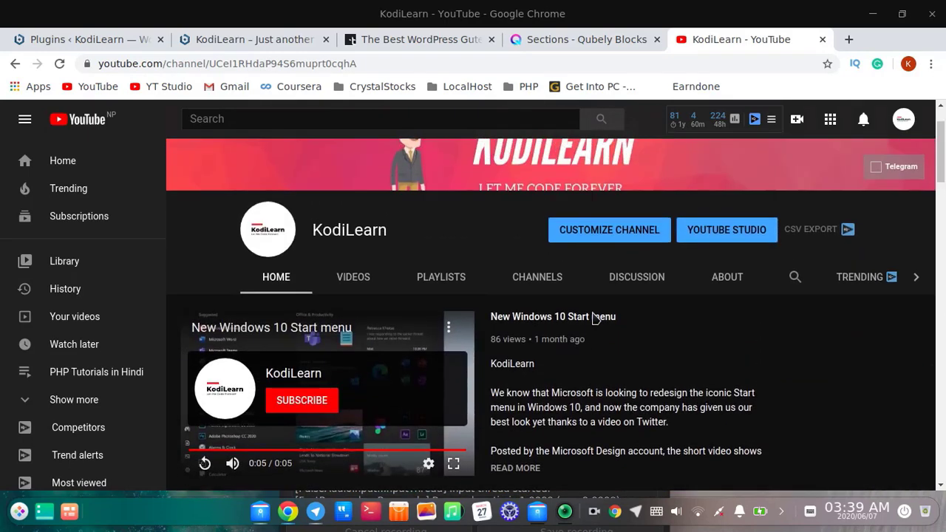
scroll(593, 318, up, 2)
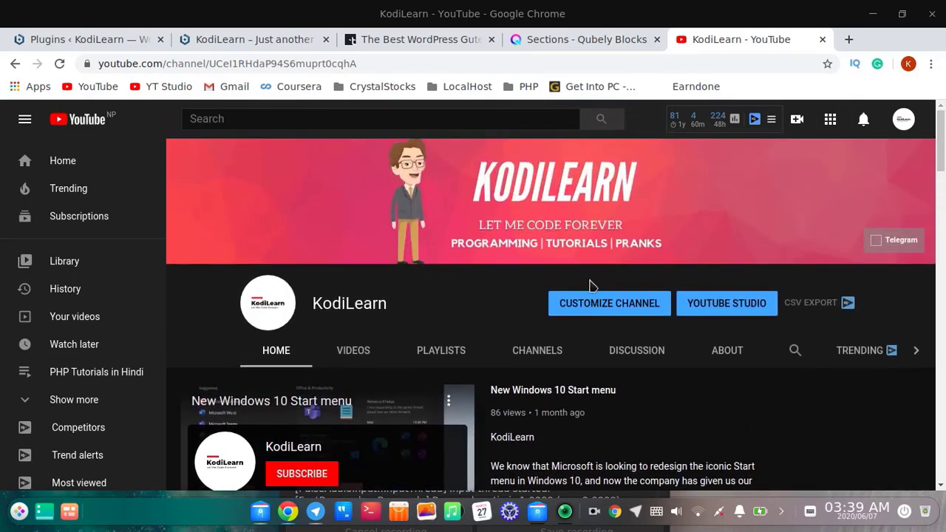
Step: Open the form for uploading a new plugin as a .zip file in the WordPress admin
click(268, 41)
click(85, 45)
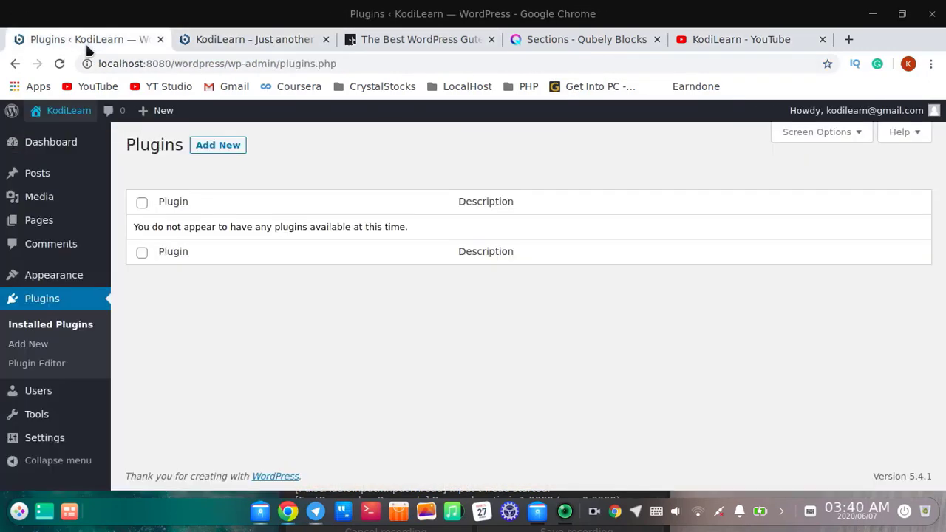
click(212, 146)
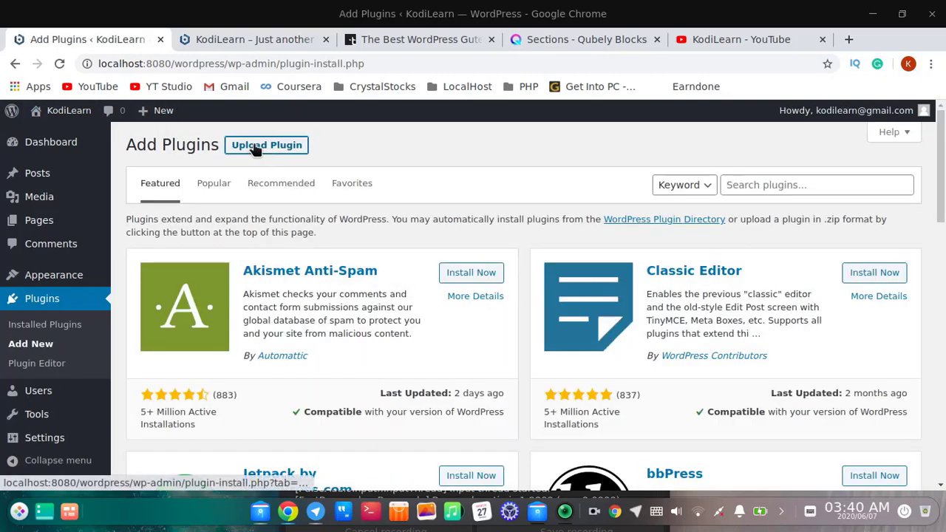
click(254, 150)
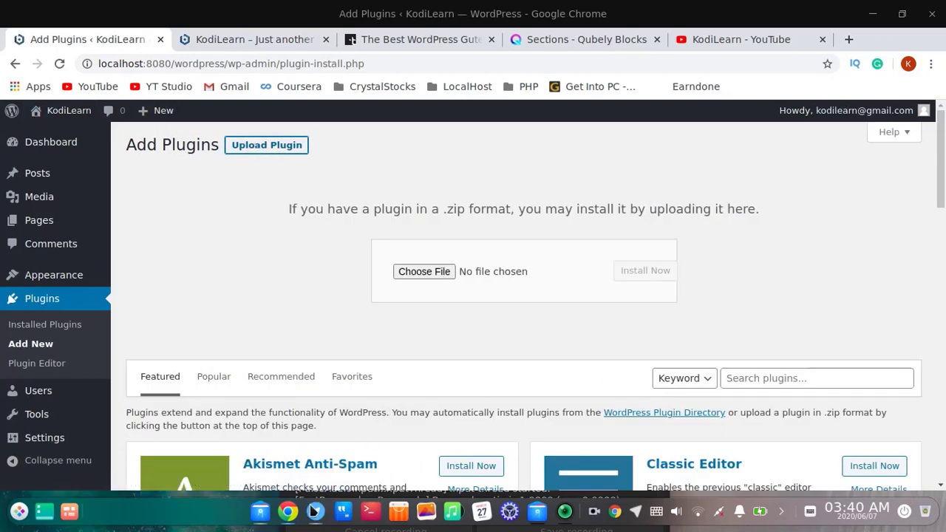
Step: Switch to the file manager and extract Qubely Pro by KodiLearn.zip in Documents
click(261, 513)
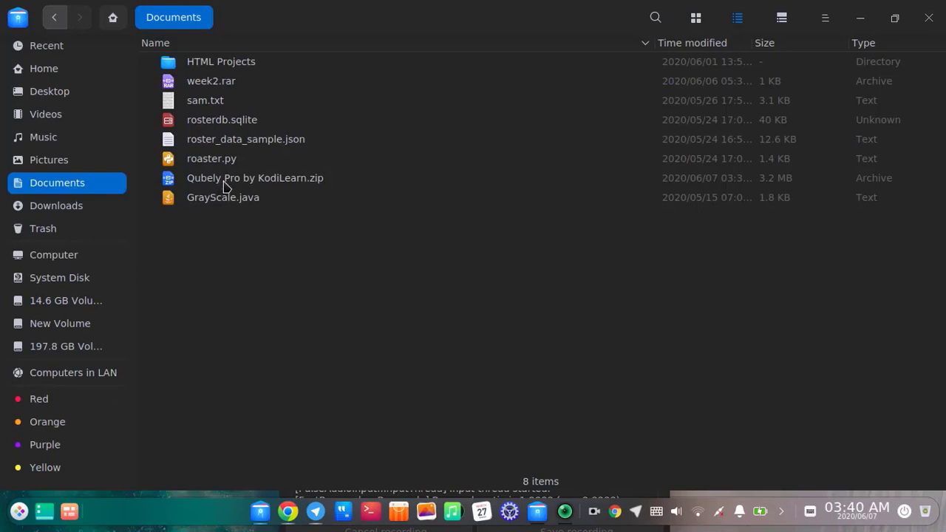
click(224, 185)
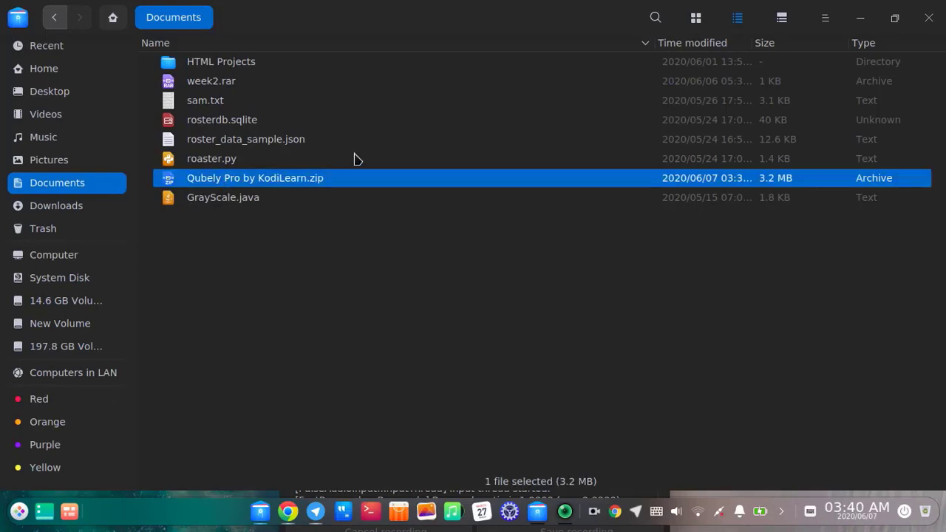
right_click(258, 184)
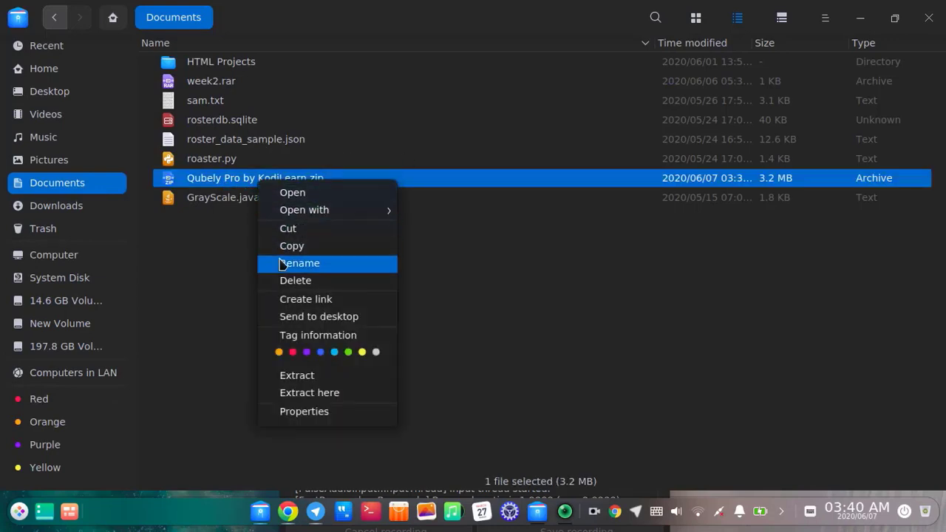
click(312, 377)
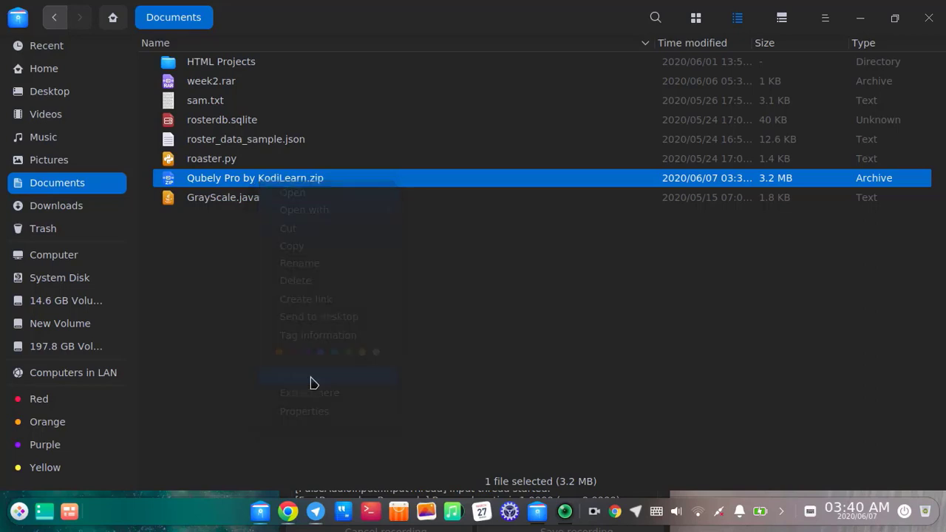
click(428, 388)
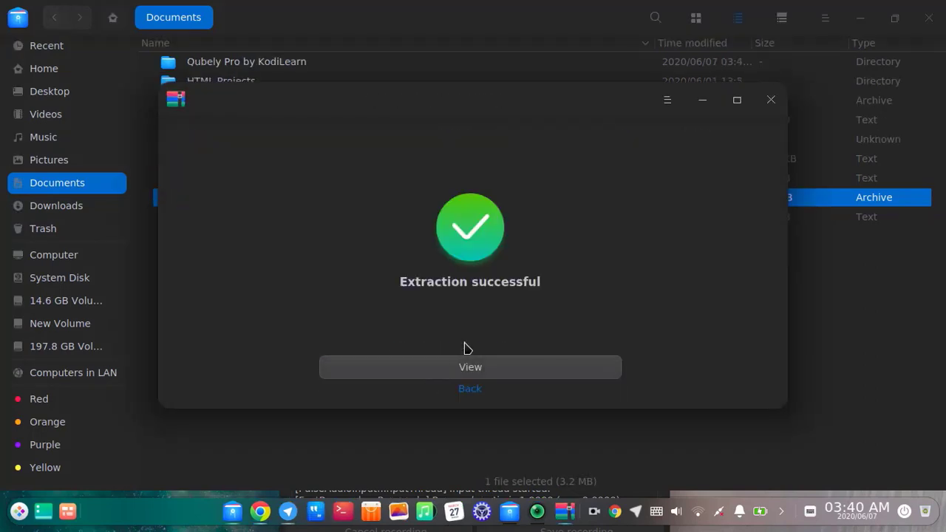
click(773, 101)
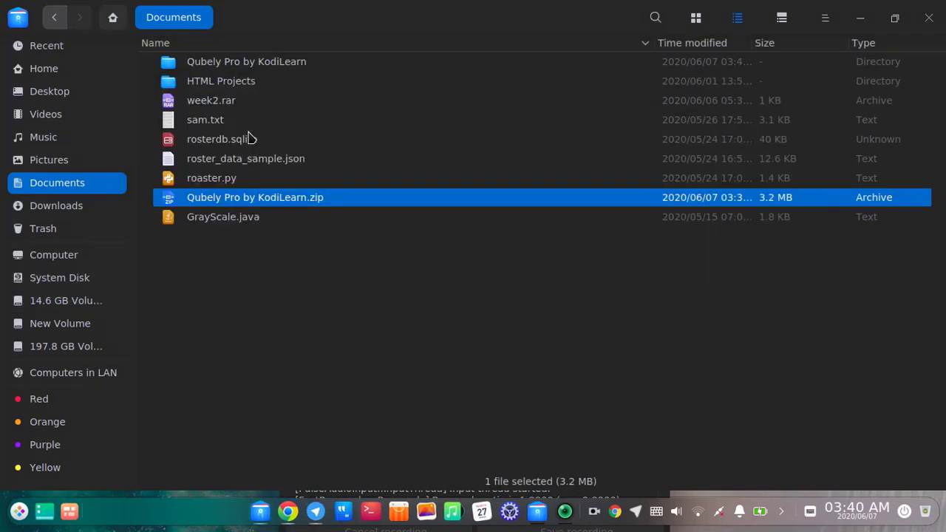
Step: Open the extracted Qubely Pro by KodiLearn folder and select qubely.1.4.0.zip
double_click(262, 63)
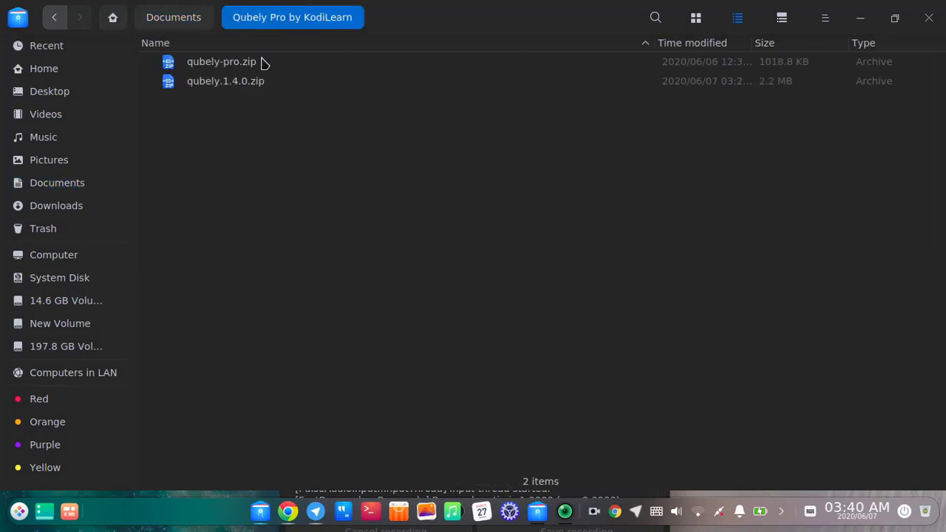
drag(274, 116, 230, 49)
click(301, 122)
click(303, 65)
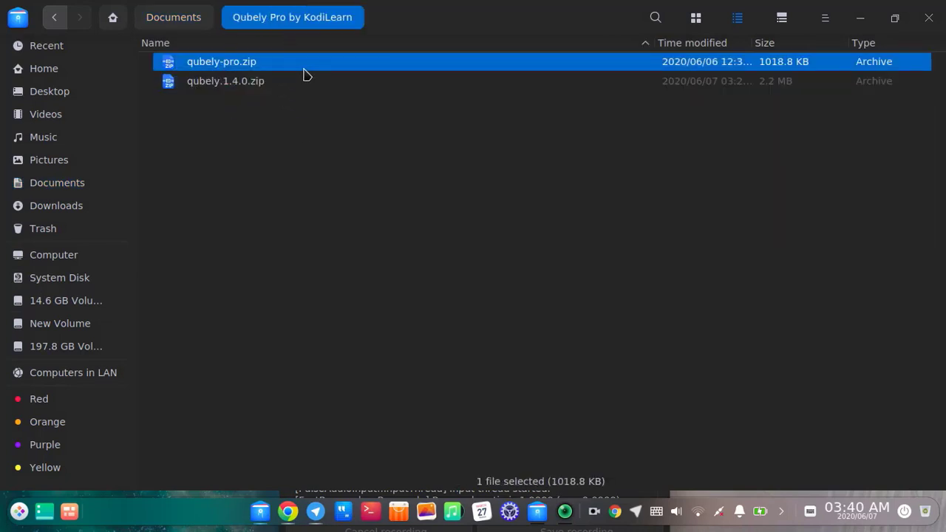
click(381, 89)
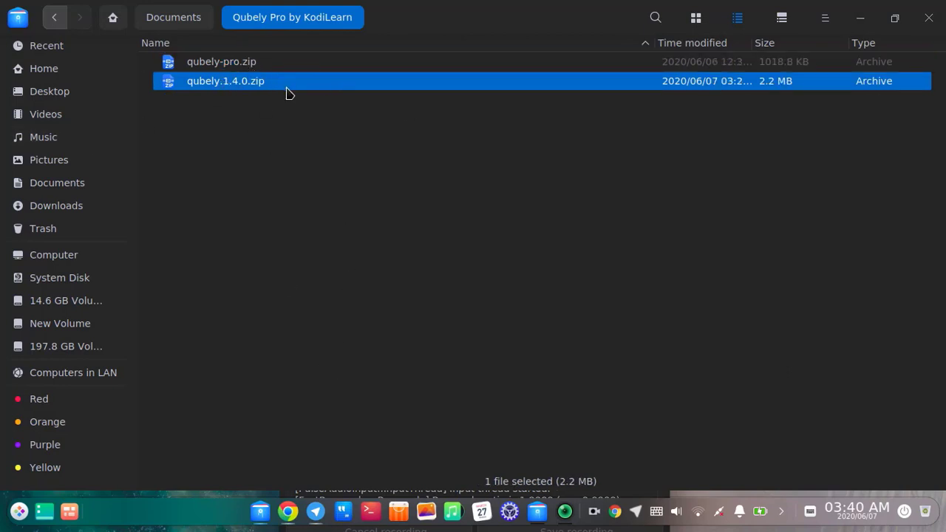
Step: Load qubely.1.4.0.zip from the file manager into the WordPress plugin upload form and install it
click(287, 516)
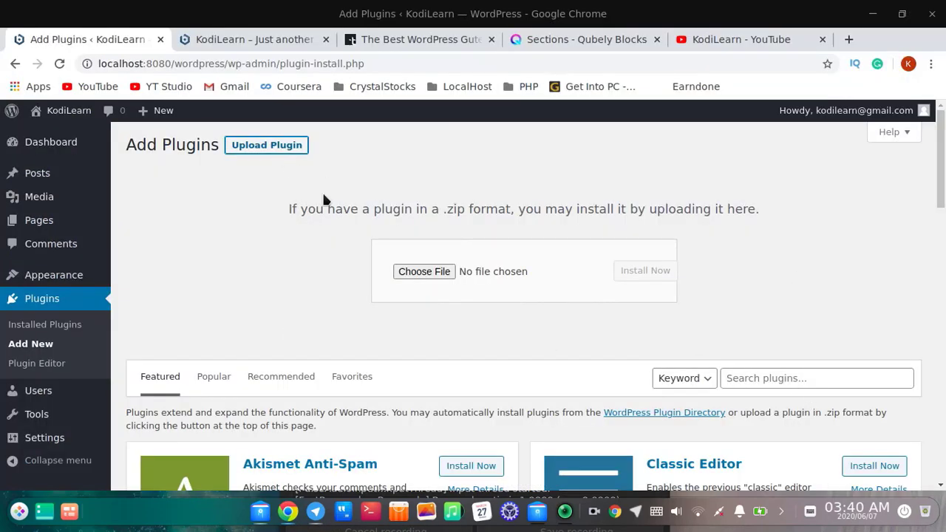
click(260, 513)
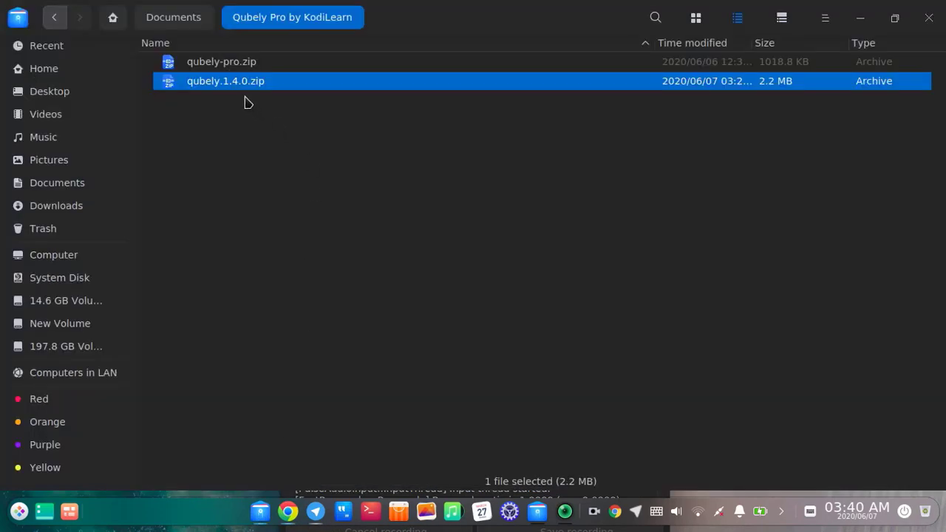
drag(294, 311, 426, 276)
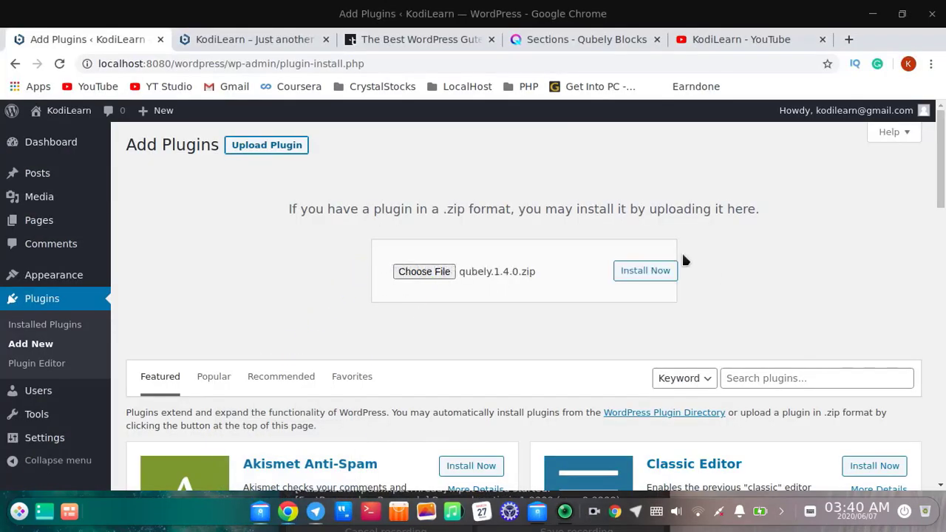
click(644, 274)
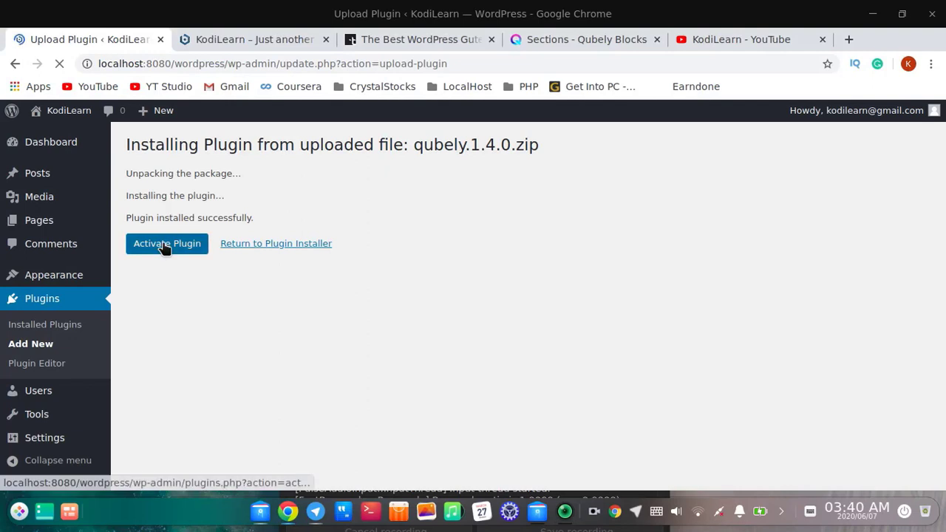
Step: Activate the Qubely plugin, and upload and install qubely-pro.zip from the extracted Qubely Pro by KodiLearn folder
click(165, 245)
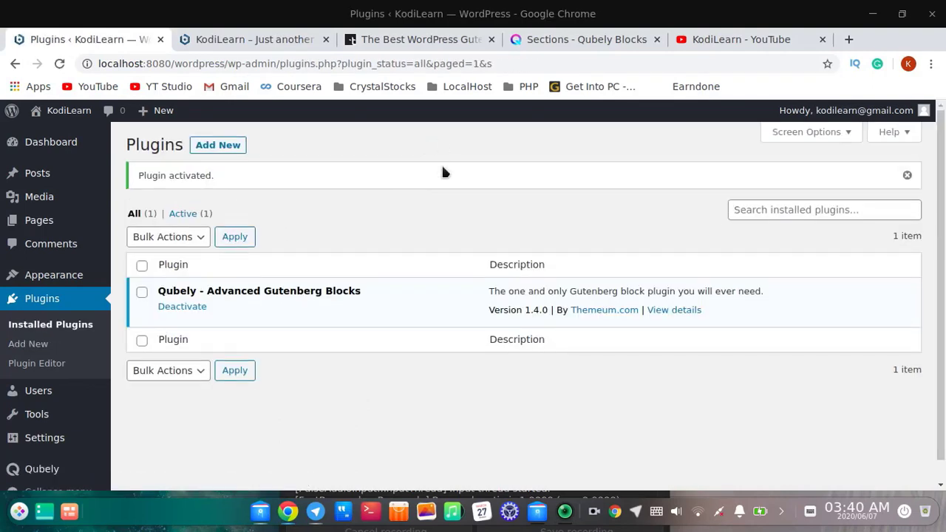
click(241, 144)
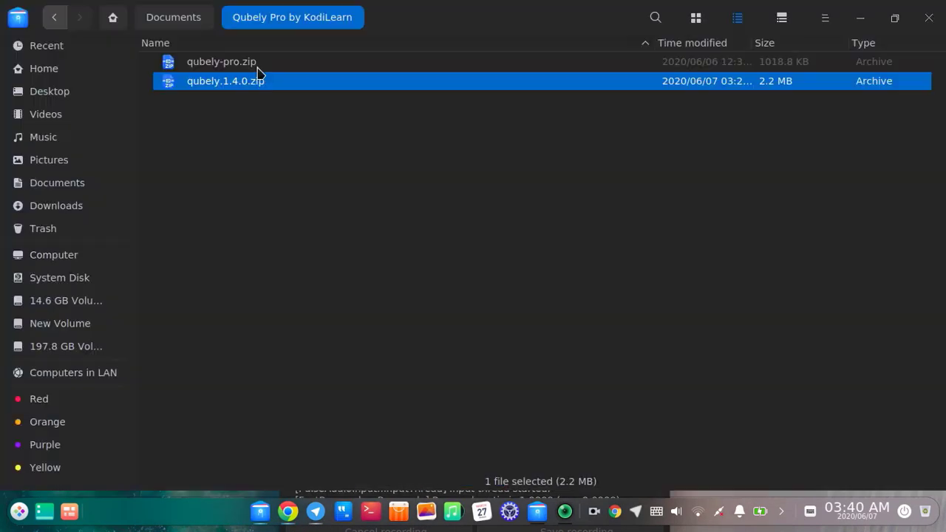
drag(262, 79, 318, 39)
drag(323, 79, 418, 278)
drag(418, 278, 422, 274)
Step: Activate the Qubely Pro plugin and check its entry in the installed plugins list
click(167, 243)
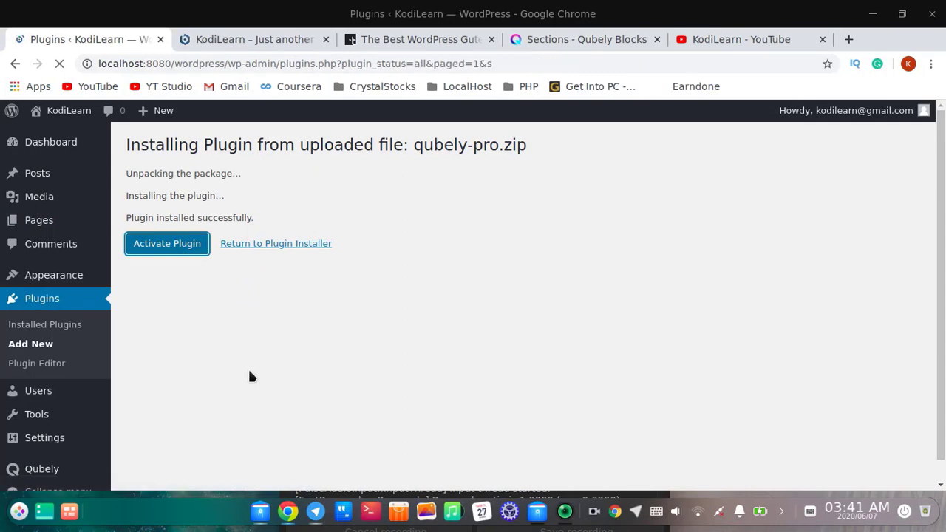
scroll(249, 377, down, 1)
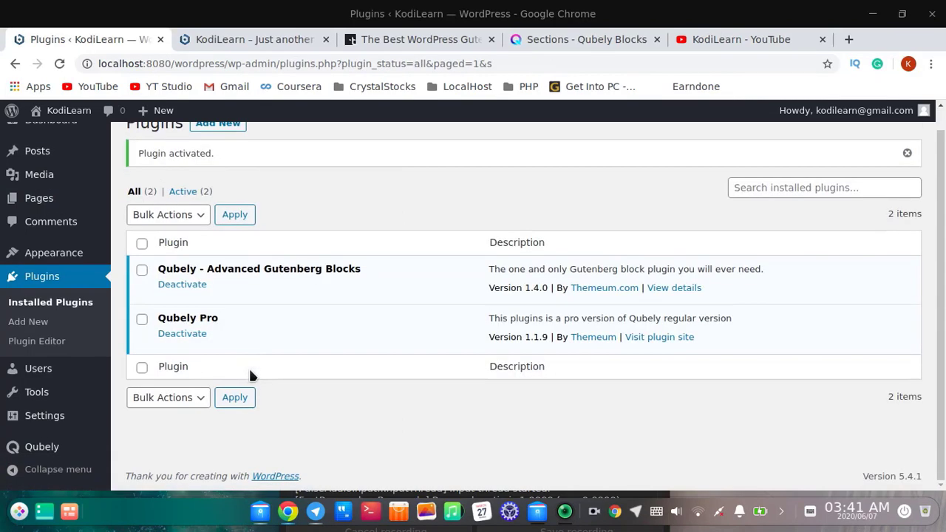
scroll(250, 373, up, 1)
scroll(250, 372, down, 1)
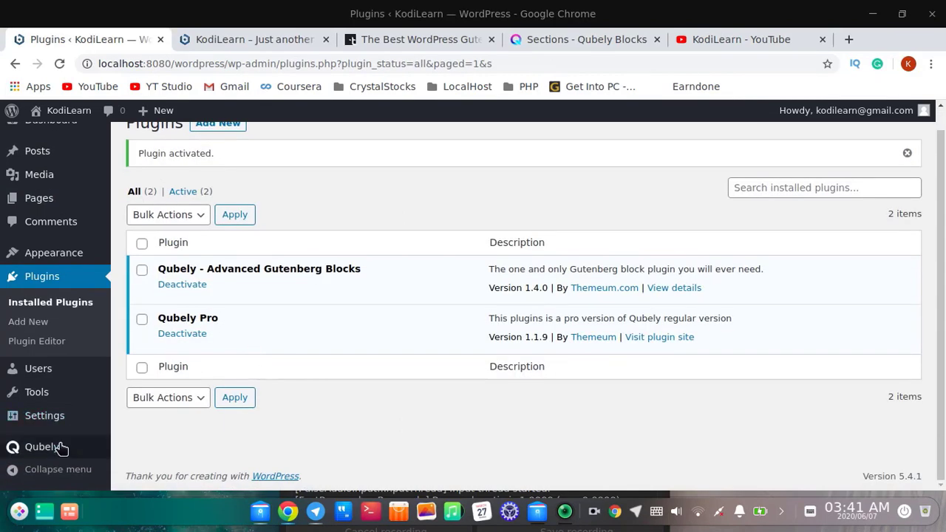
Step: Open the Qubely Settings page and view its general and advanced options
mouse_move(61, 448)
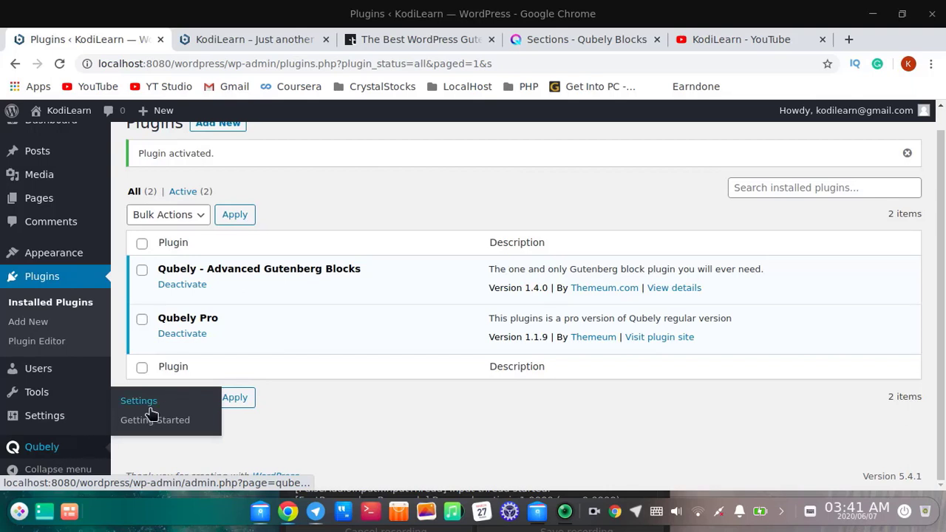
click(46, 451)
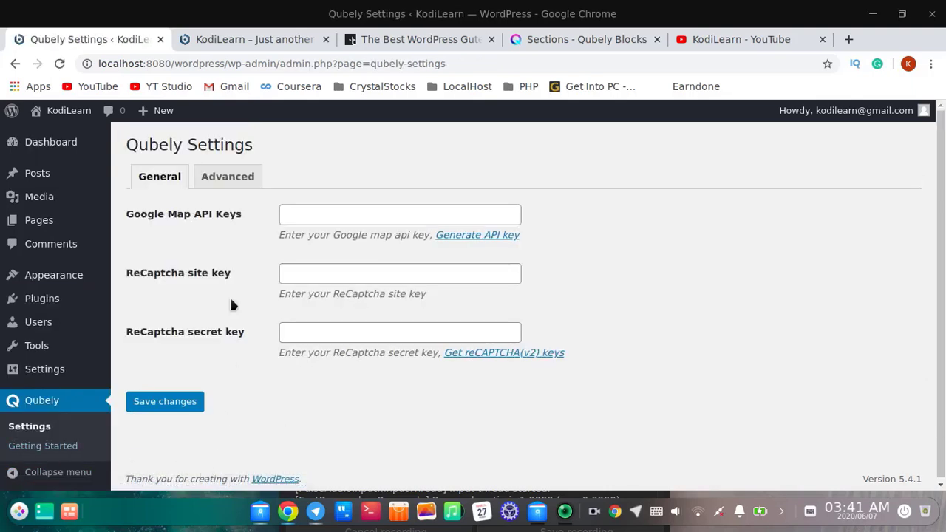
mouse_move(130, 223)
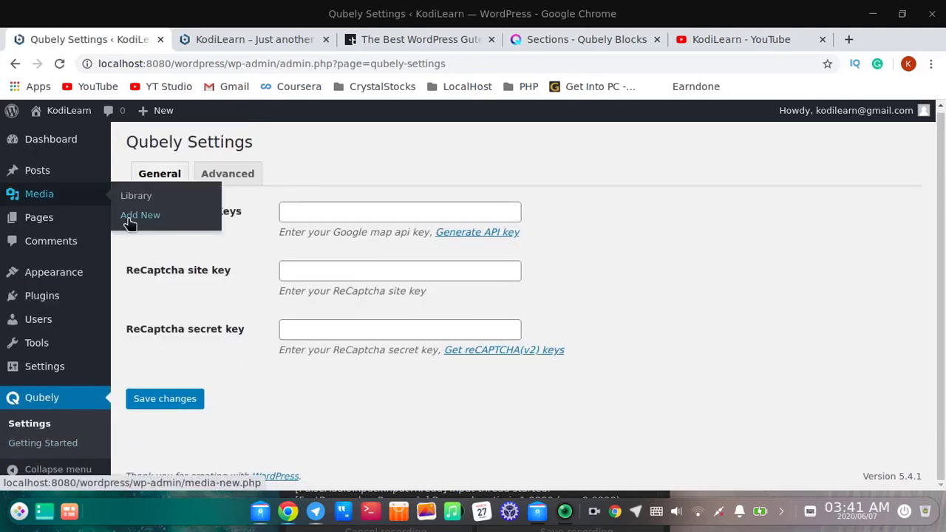
drag(244, 213, 227, 185)
click(226, 182)
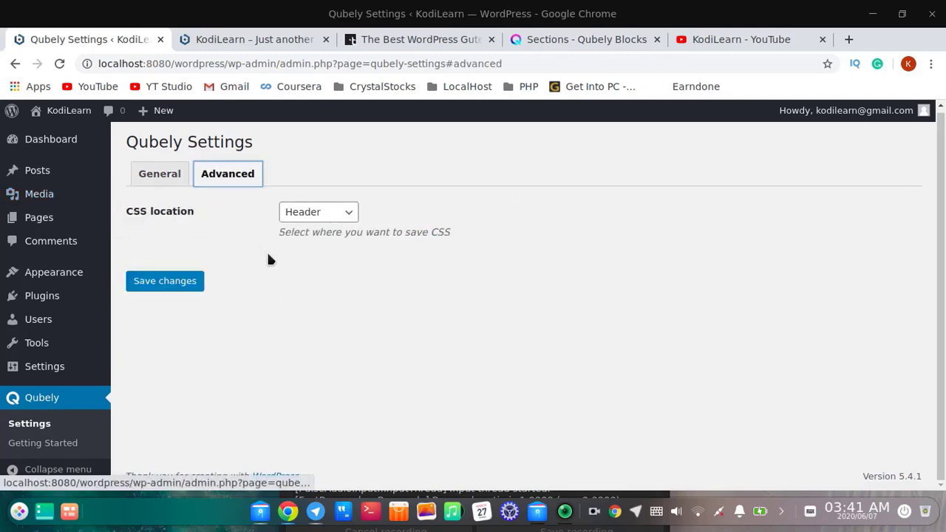
Step: Open Qubely's Getting Started page and look through the core features it lists
click(51, 442)
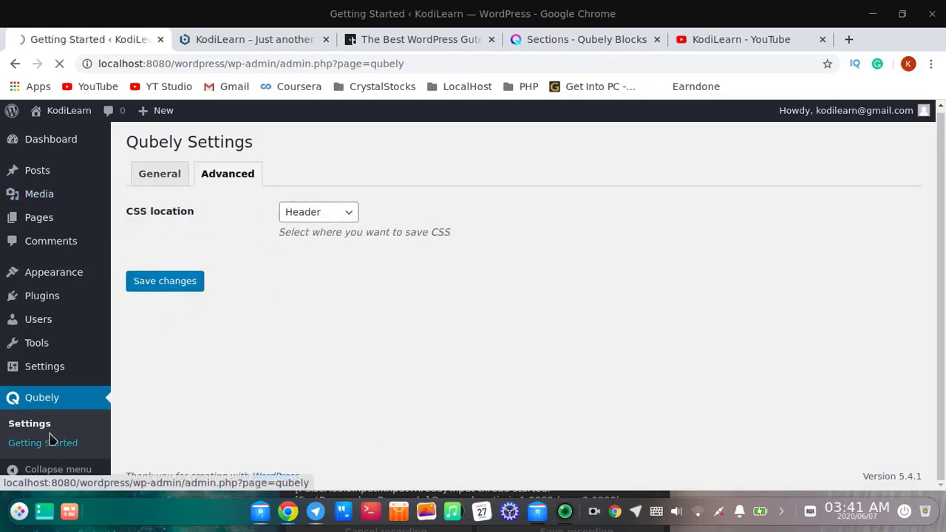
scroll(264, 375, down, 4)
scroll(295, 344, up, 4)
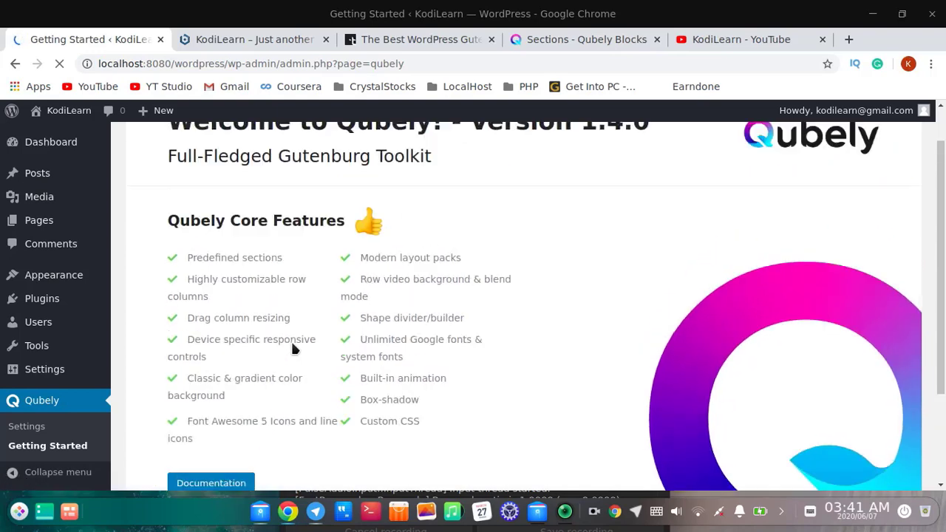
scroll(735, 313, down, 4)
scroll(336, 193, up, 2)
scroll(376, 232, down, 1)
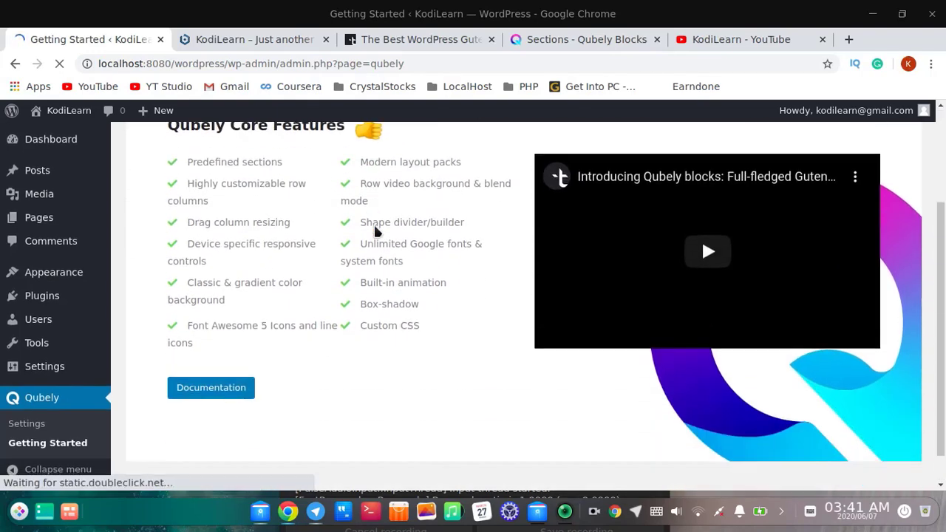
scroll(376, 232, up, 4)
Step: View the installed plugins list in a separate browser tab, close it, and return to the Getting Started page
middle_click(81, 303)
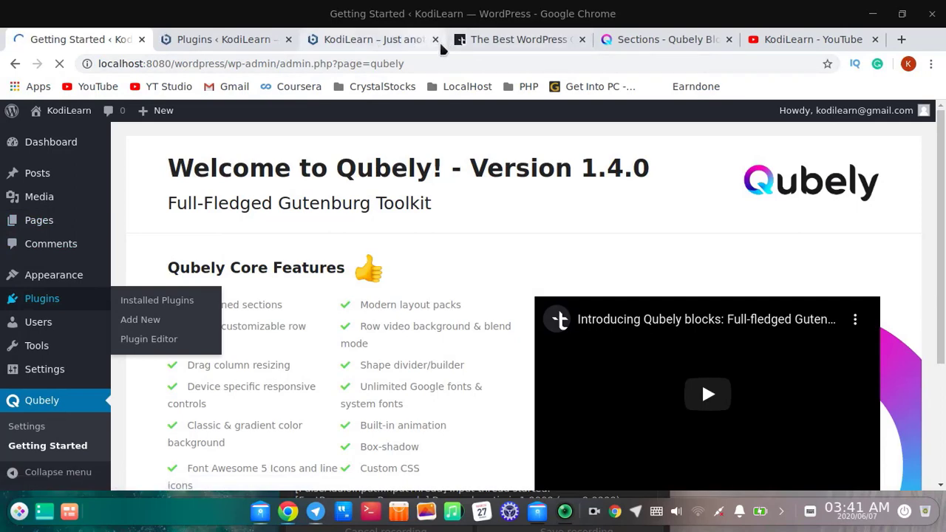
click(440, 35)
click(282, 35)
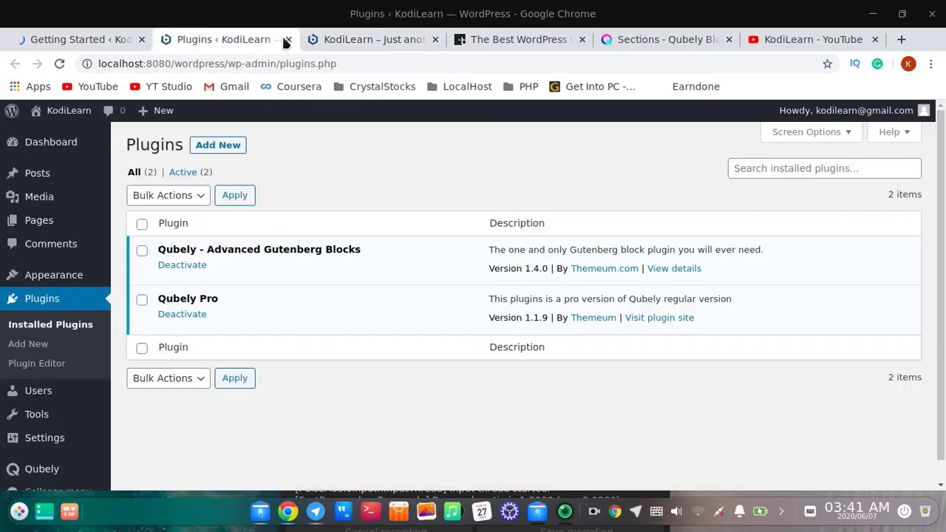
click(288, 39)
click(70, 40)
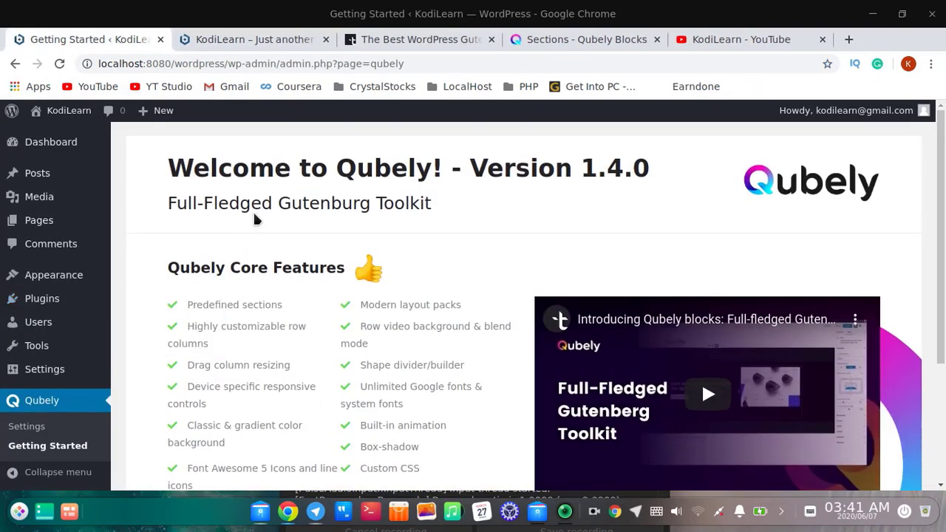
Step: Create a new WordPress page and dismiss the block editor's welcome guide
mouse_move(85, 227)
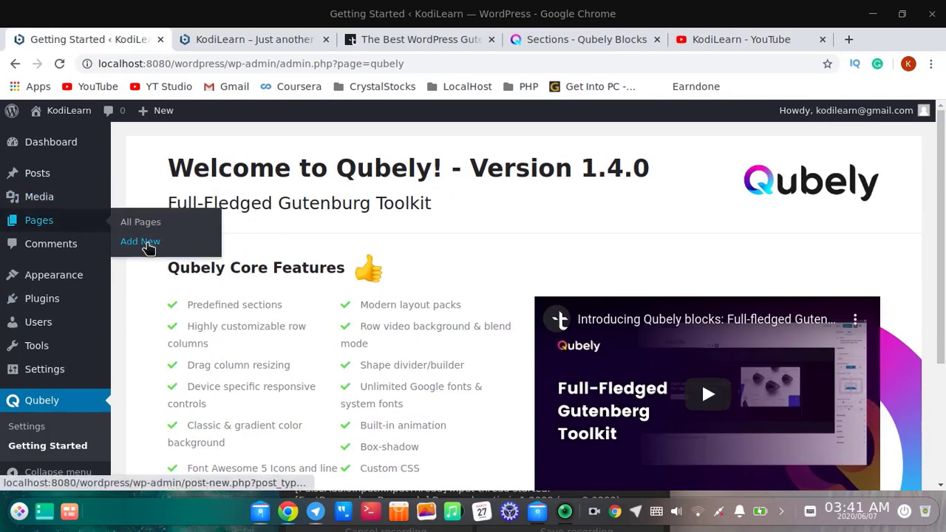
click(148, 244)
click(278, 40)
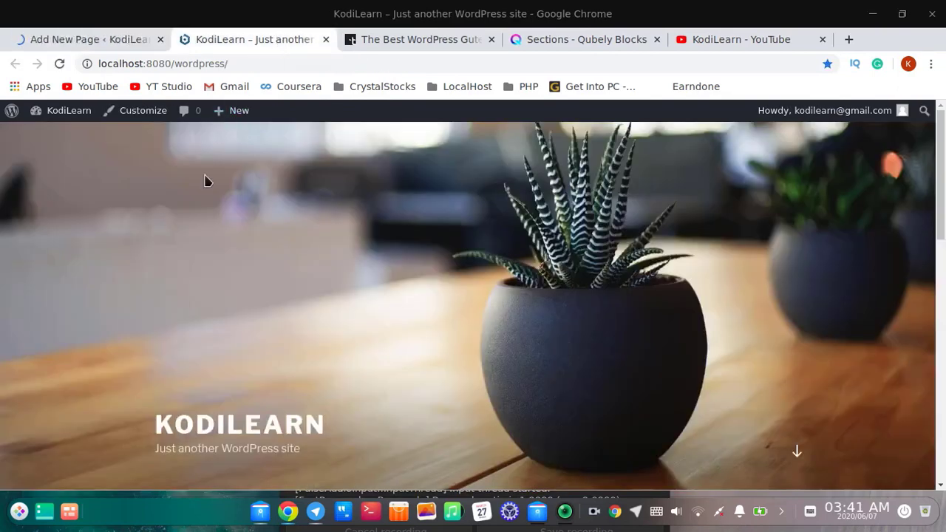
click(62, 46)
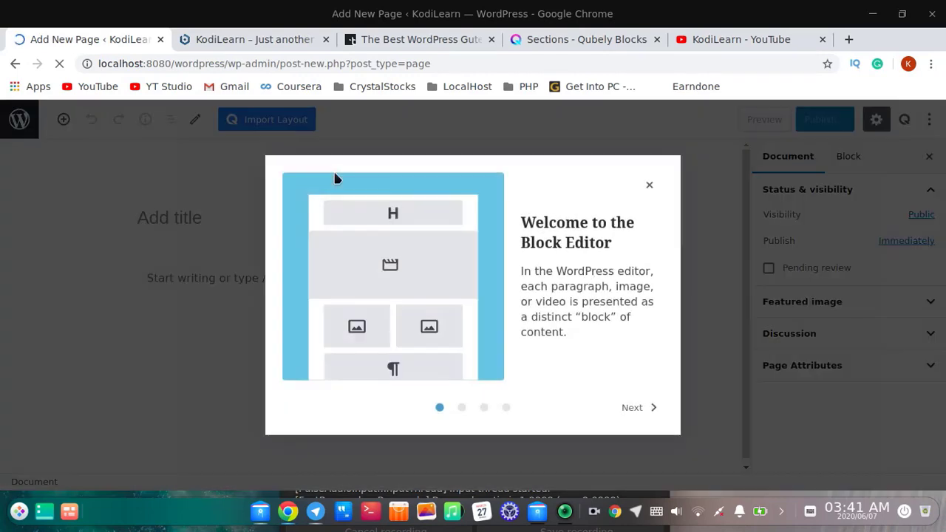
click(650, 186)
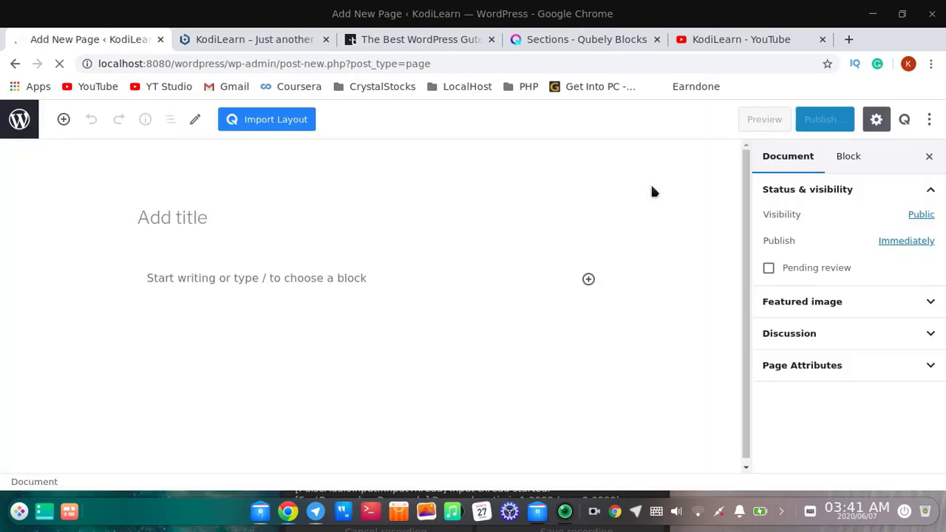
Step: Title the new page Home and place the cursor in its first empty content block
click(196, 230)
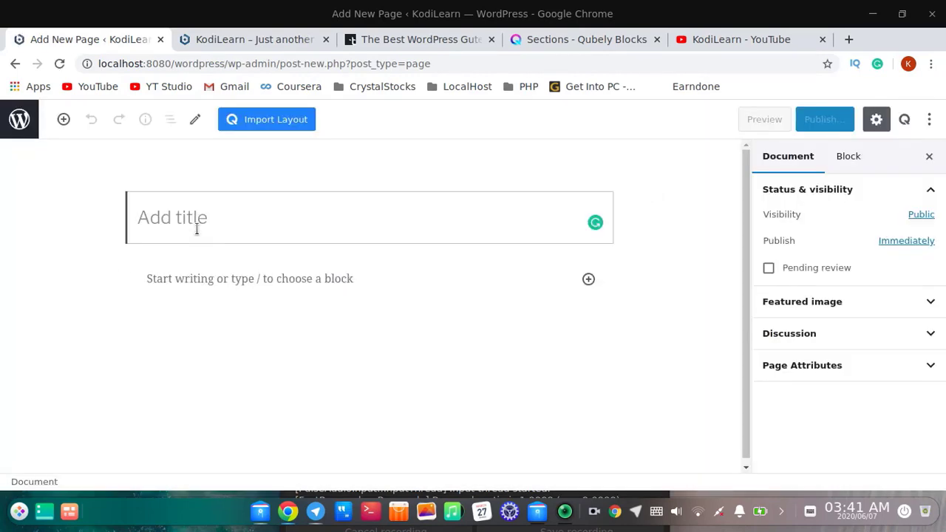
text(Home)
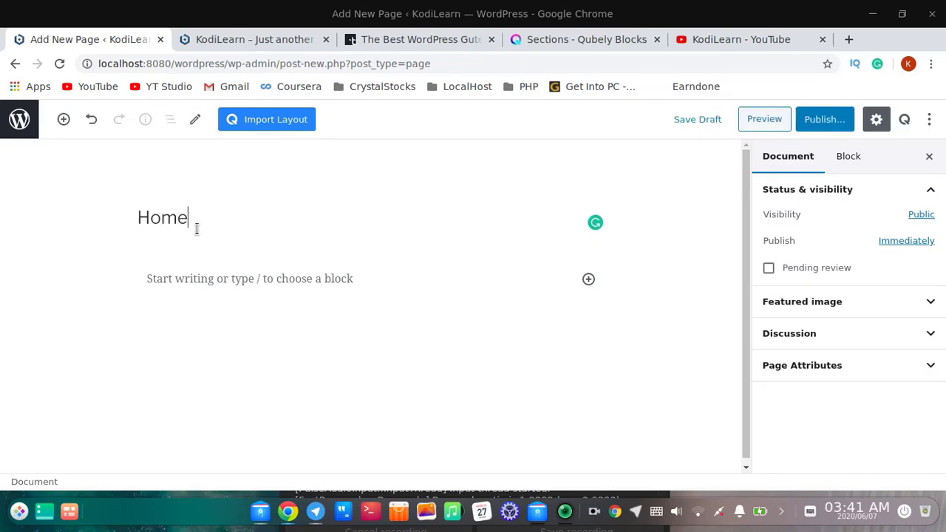
click(265, 286)
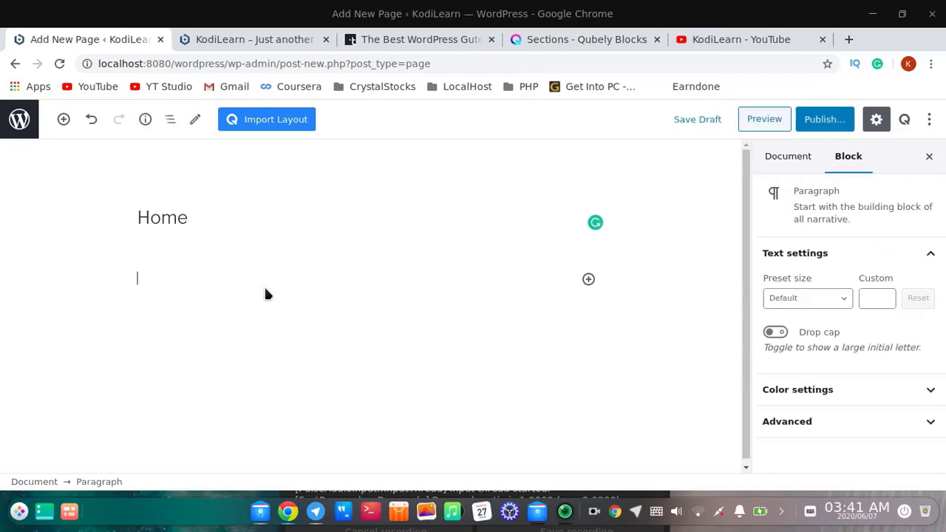
Step: Browse the starter packs in Qubely's layout import library and open the Business pack
click(277, 119)
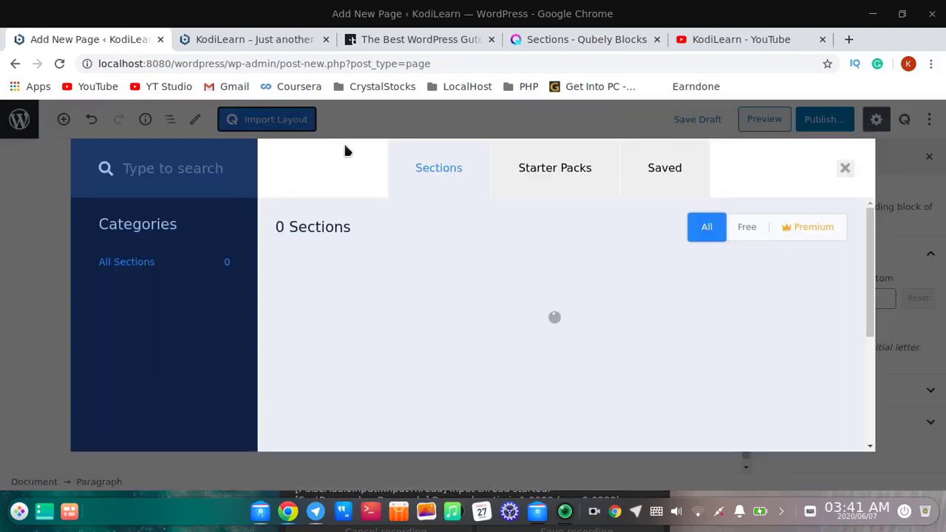
click(540, 181)
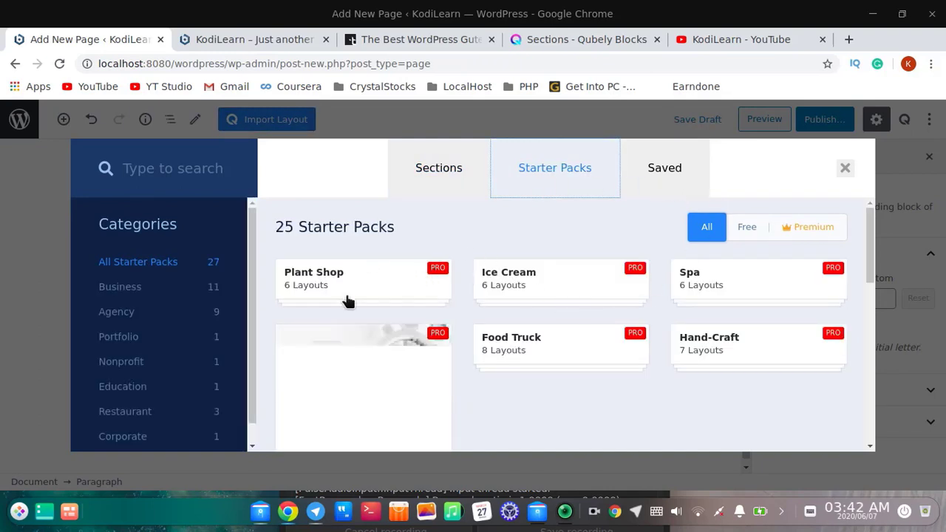
scroll(504, 279, down, 1)
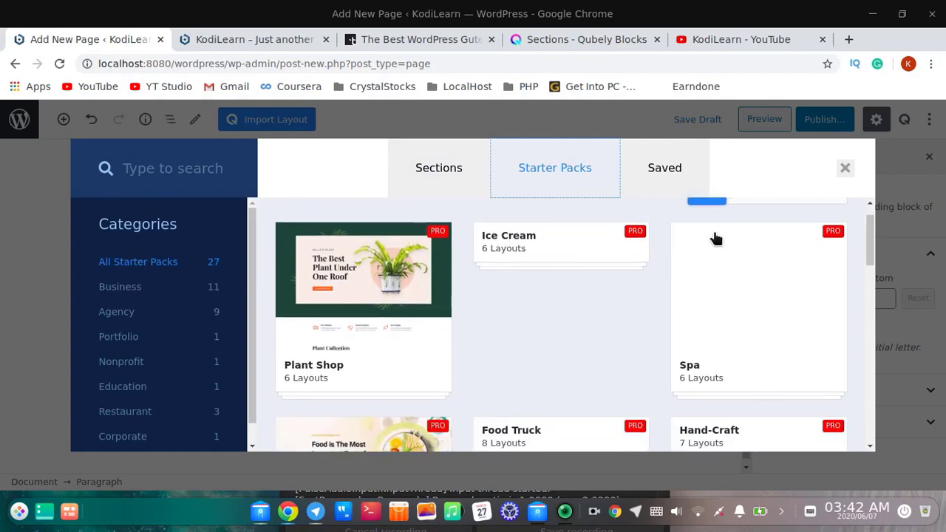
scroll(709, 291, up, 1)
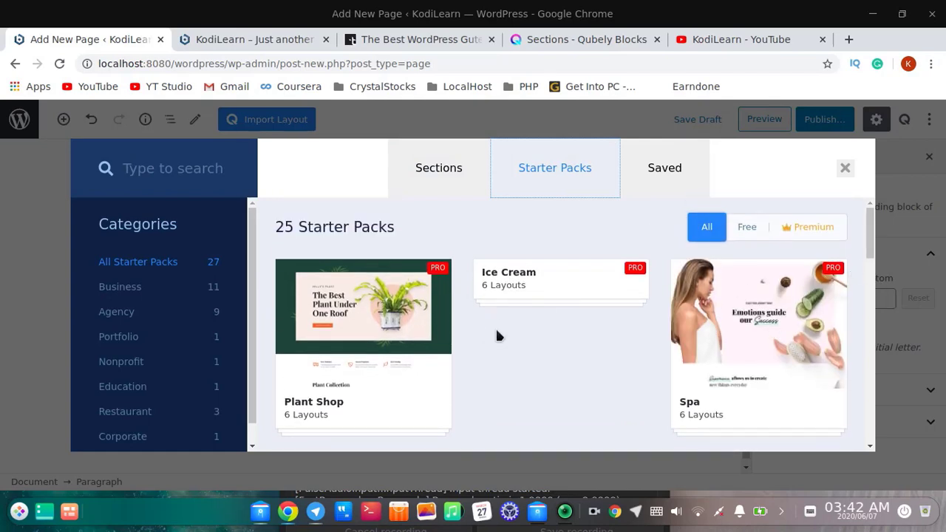
scroll(773, 318, down, 3)
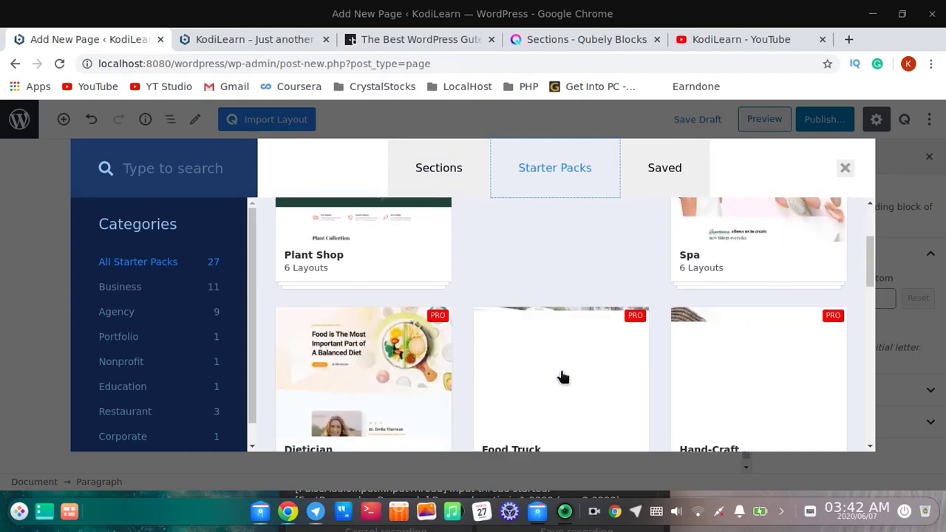
scroll(562, 376, down, 3)
scroll(507, 377, down, 5)
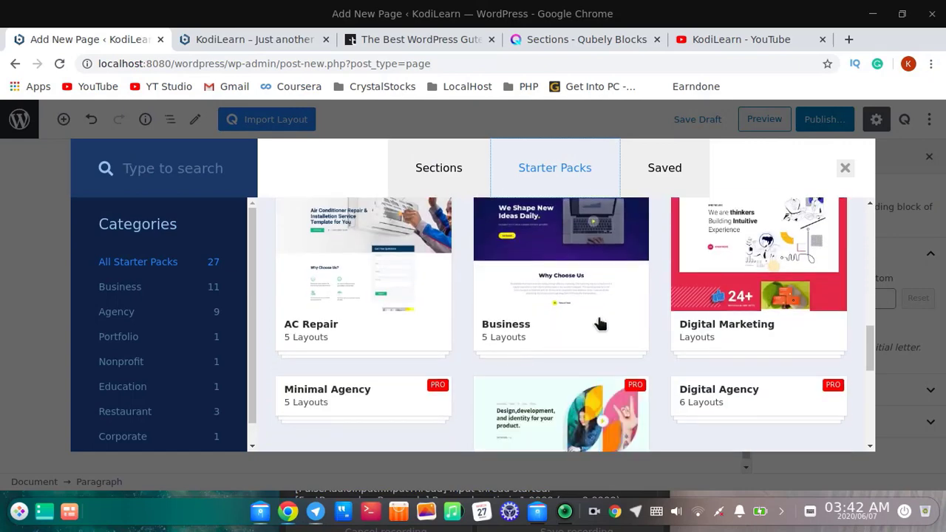
scroll(600, 323, up, 3)
scroll(619, 402, down, 3)
scroll(602, 355, up, 1)
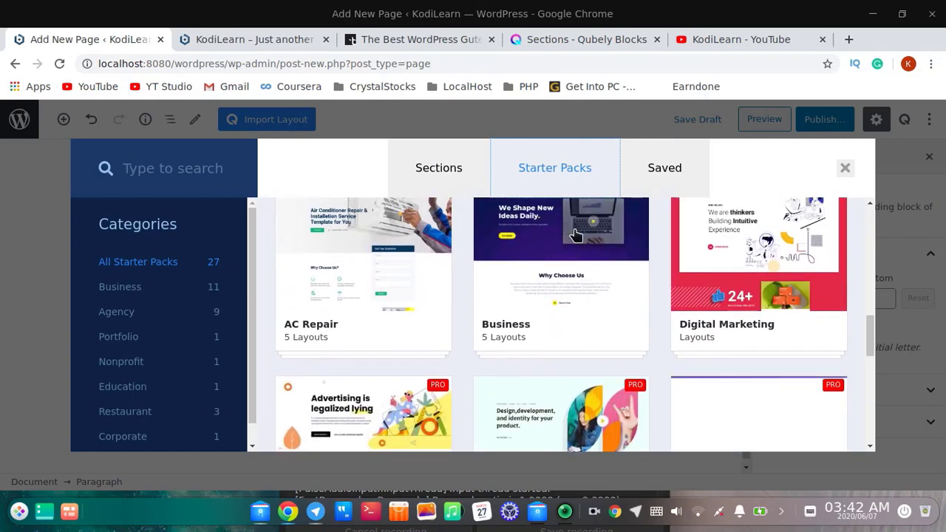
click(564, 253)
Step: Import the Business pack's Home layout into the page and look through the imported content
scroll(676, 306, down, 4)
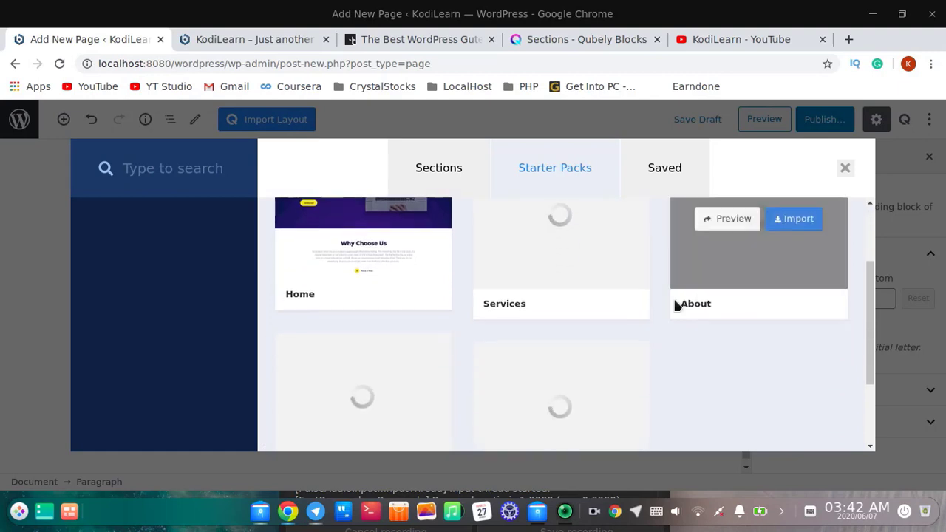
scroll(673, 306, up, 4)
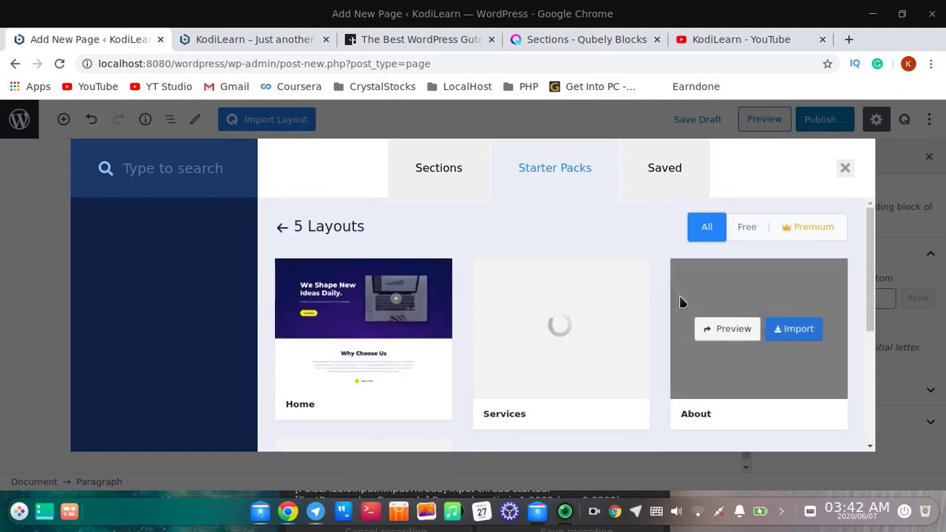
scroll(680, 302, down, 1)
mouse_move(406, 310)
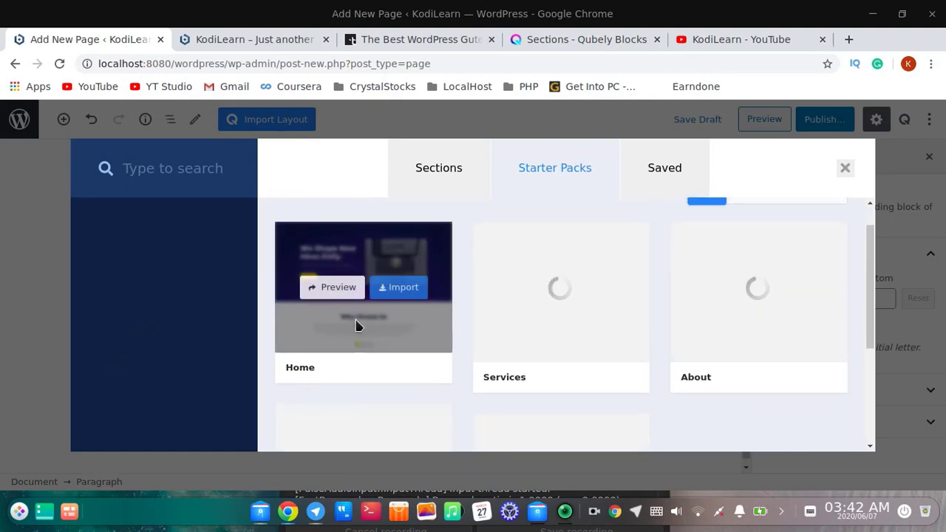
scroll(414, 314, down, 4)
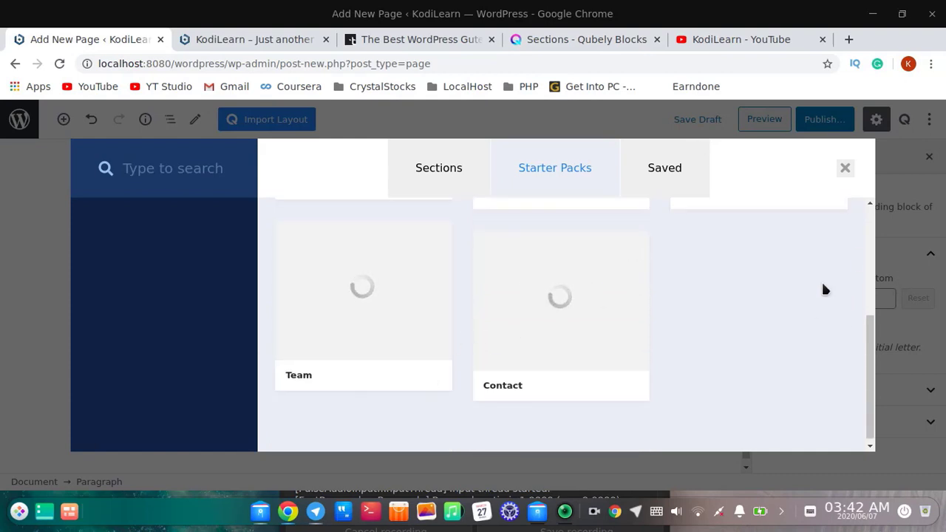
scroll(823, 288, up, 4)
scroll(670, 351, down, 10)
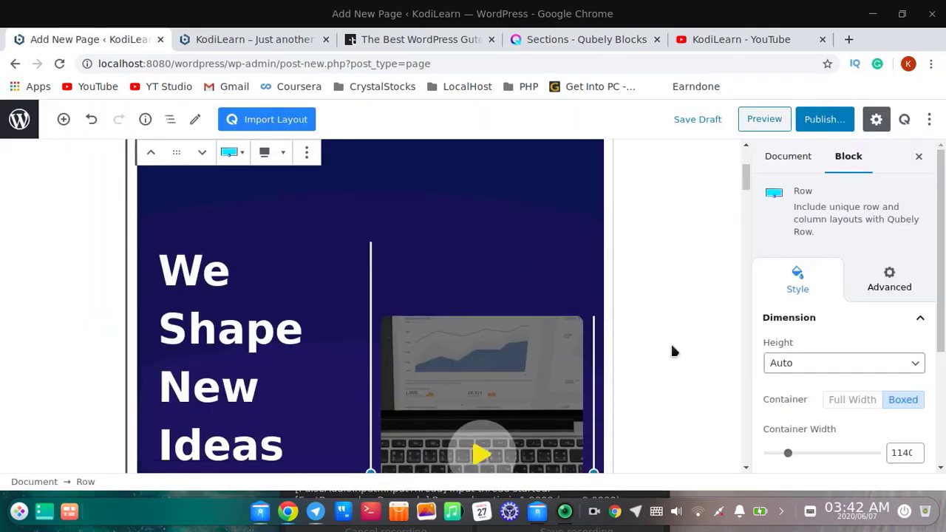
scroll(671, 351, down, 10)
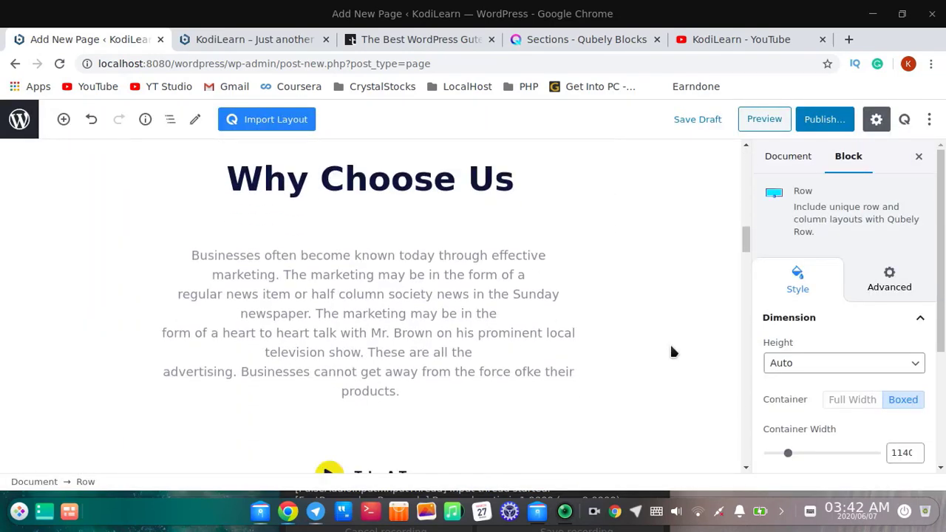
Step: Set the Home page's template to Qubely Full Width in its page attributes
scroll(671, 352, up, 10)
scroll(670, 351, up, 8)
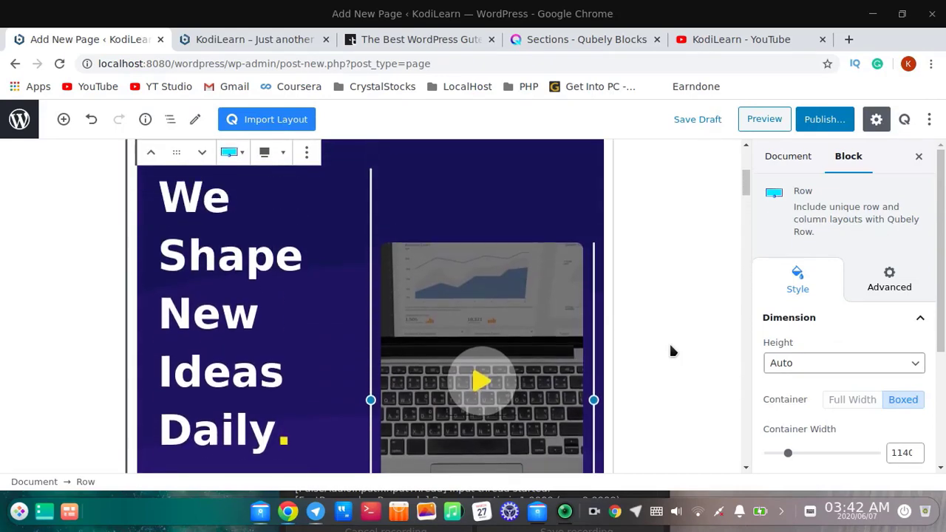
click(920, 158)
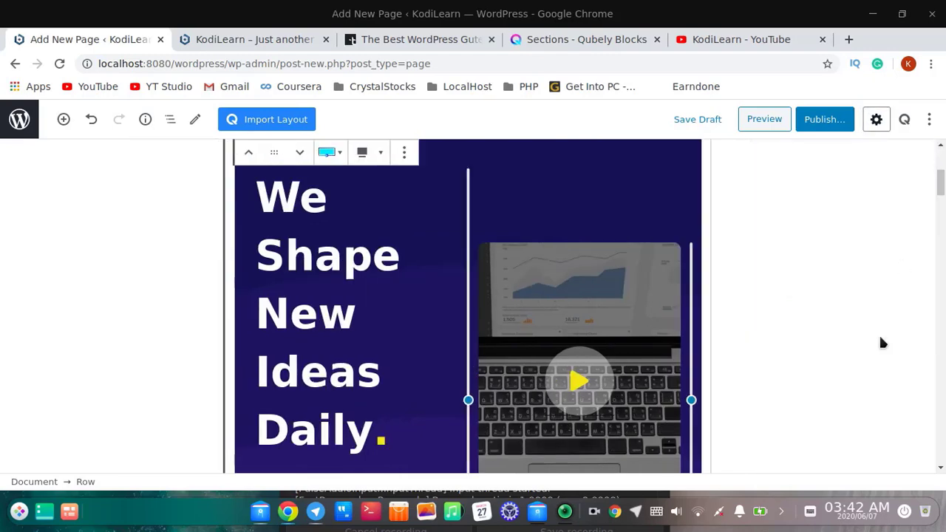
scroll(880, 337, down, 3)
scroll(778, 185, up, 1)
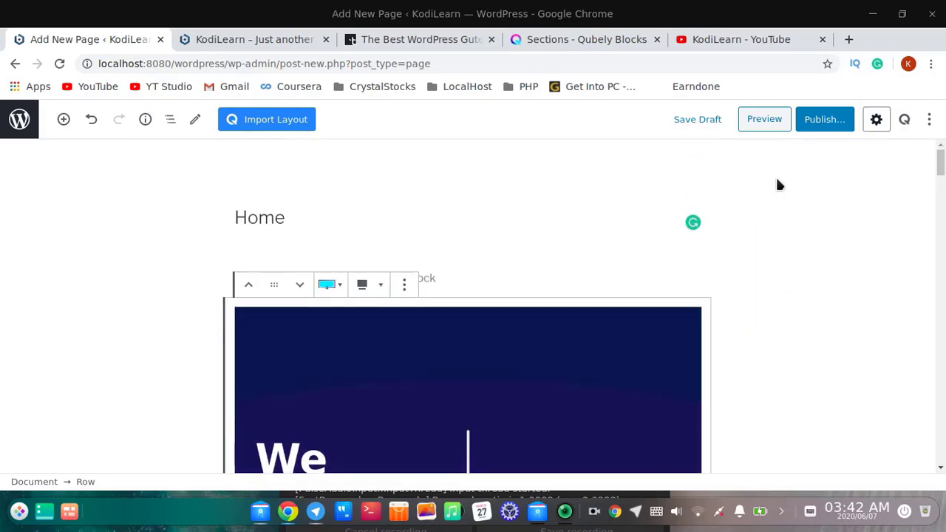
click(876, 121)
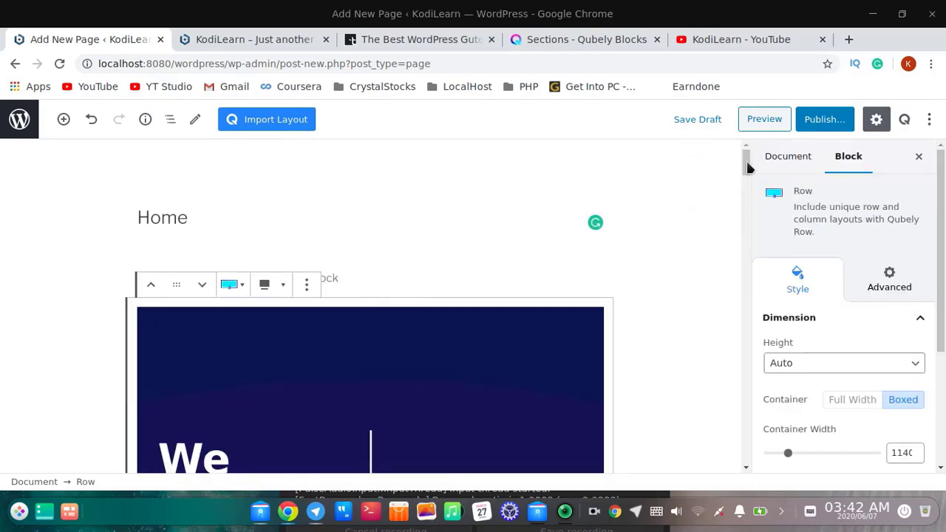
click(777, 156)
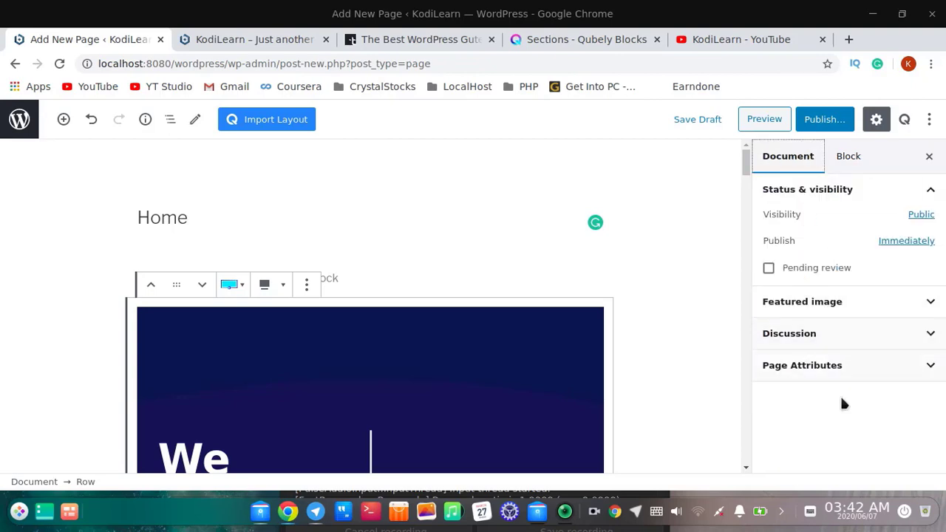
click(821, 365)
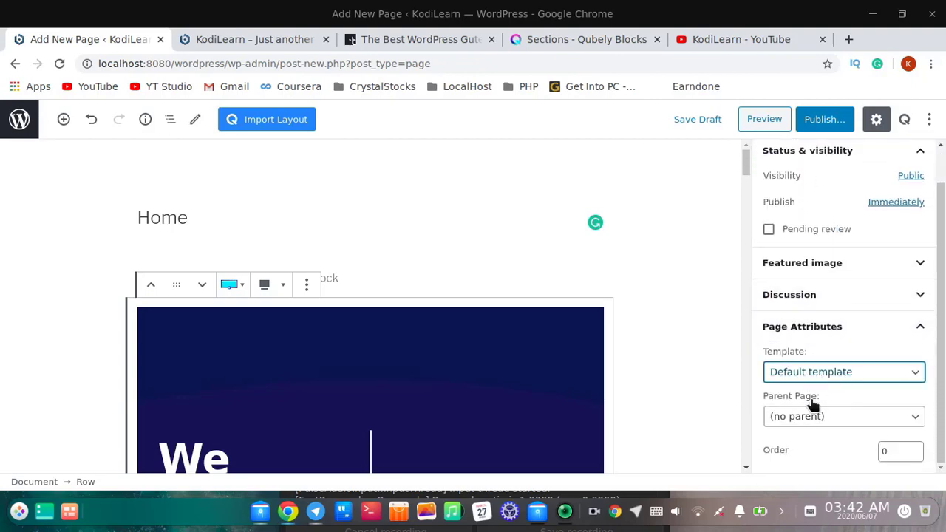
click(831, 371)
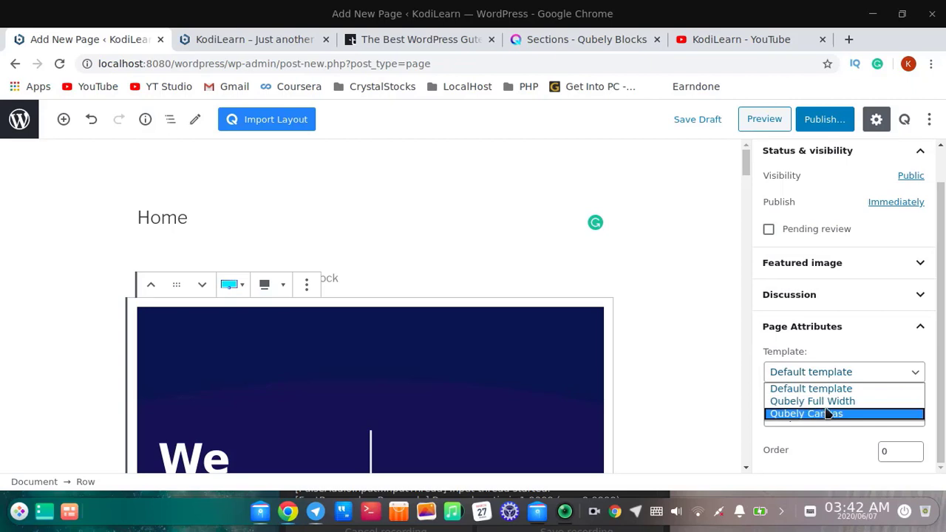
click(821, 400)
scroll(728, 372, down, 2)
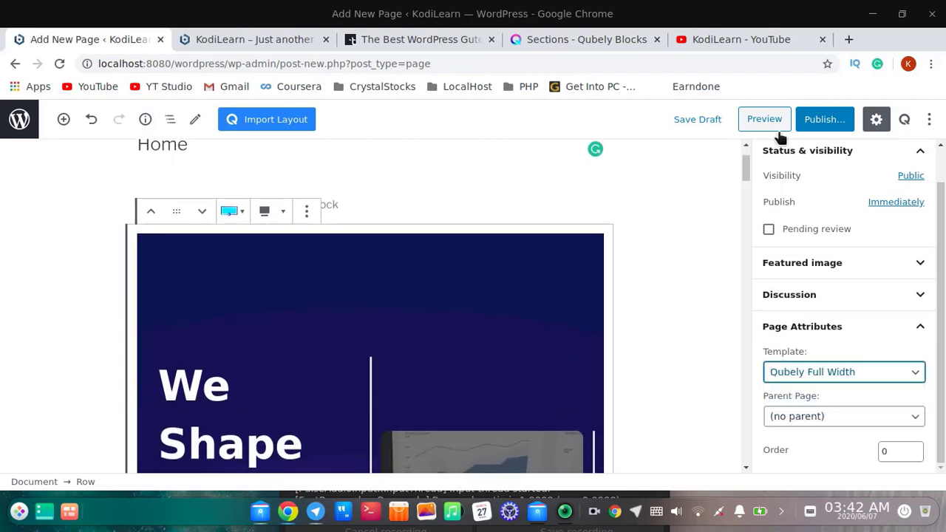
Step: Publish the Home page and open the live page in a new browser tab
click(834, 124)
click(835, 125)
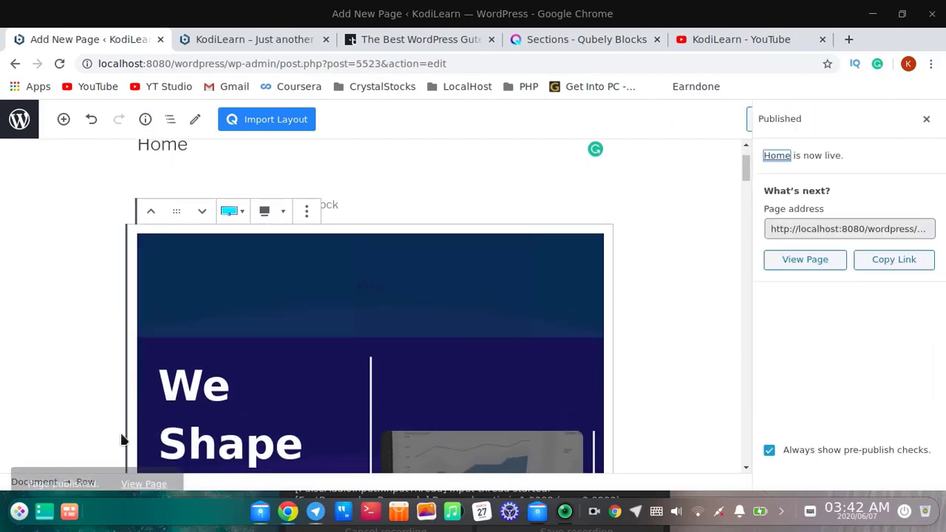
right_click(142, 461)
click(201, 345)
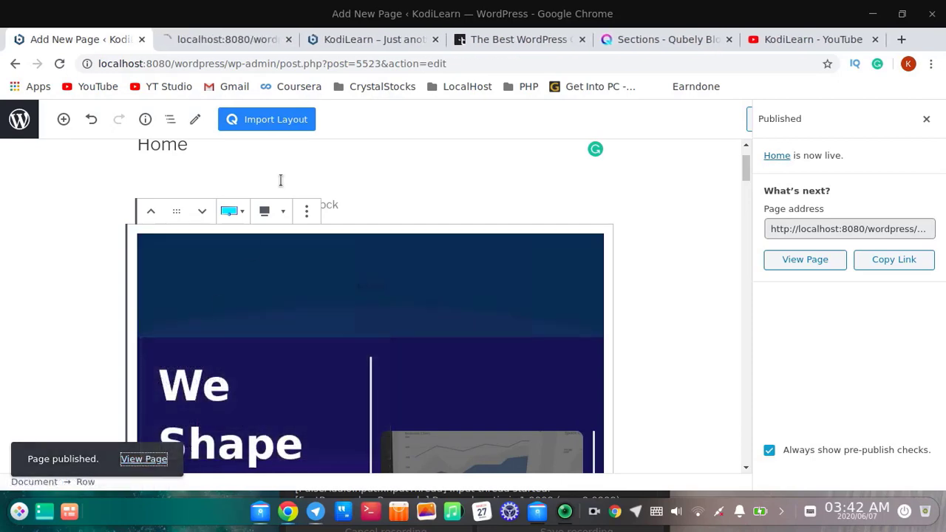
click(209, 37)
Step: Look through the published Home page from its header to the footer and back to the hero section
scroll(363, 262, down, 8)
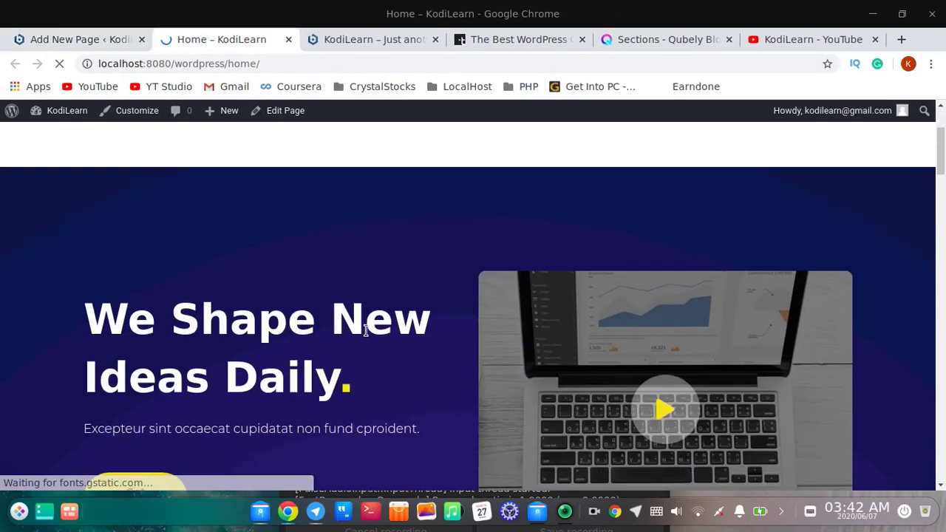
scroll(366, 336, down, 3)
scroll(366, 335, up, 13)
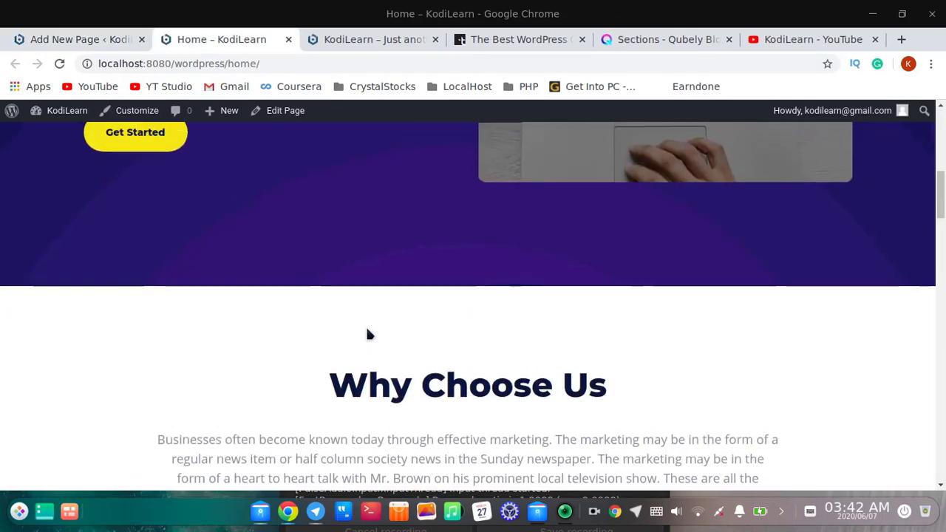
scroll(367, 334, down, 1)
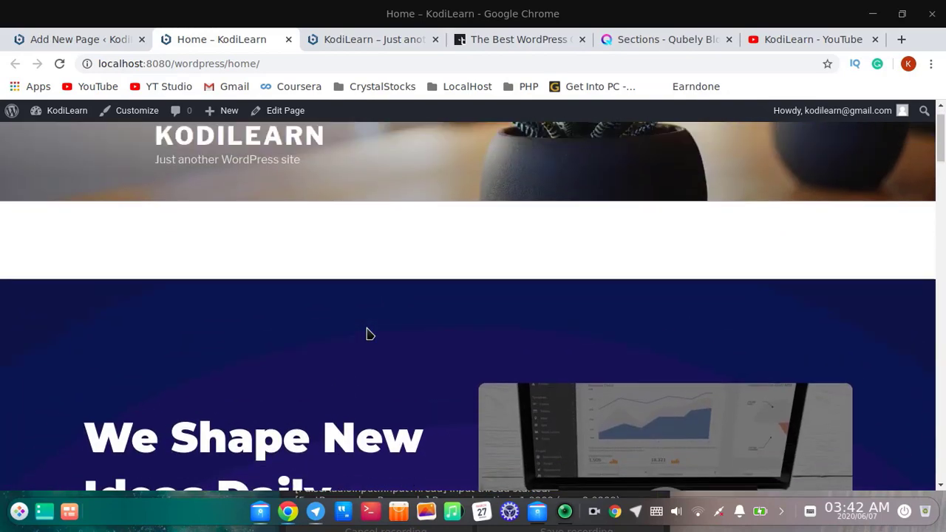
scroll(368, 335, up, 1)
scroll(227, 239, down, 8)
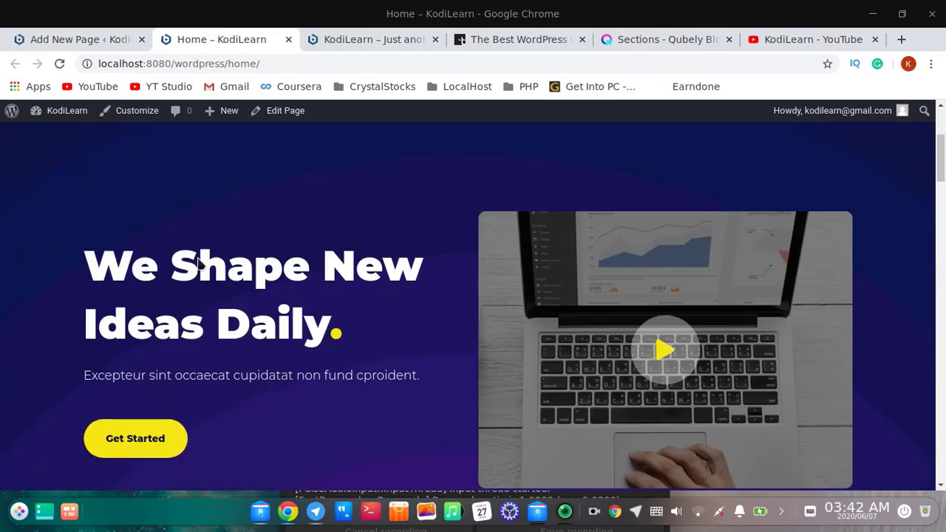
scroll(198, 264, down, 15)
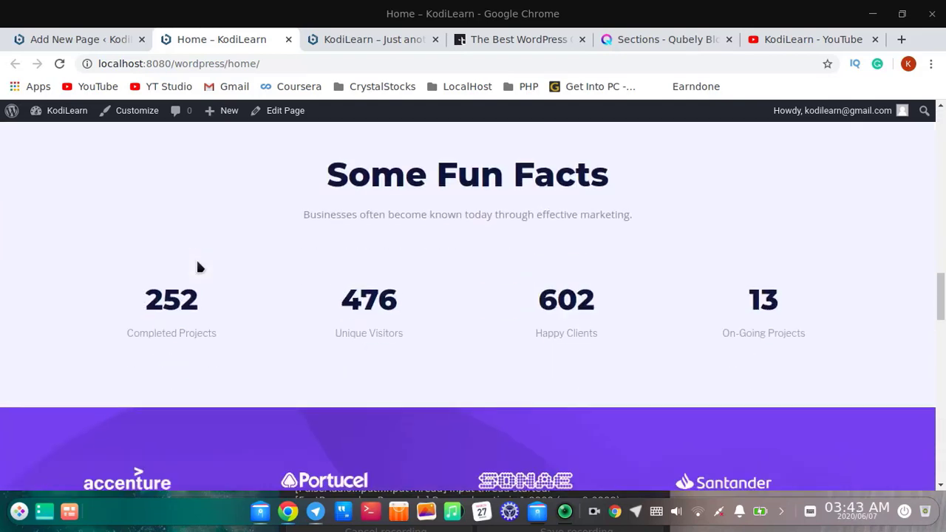
scroll(397, 308, down, 1)
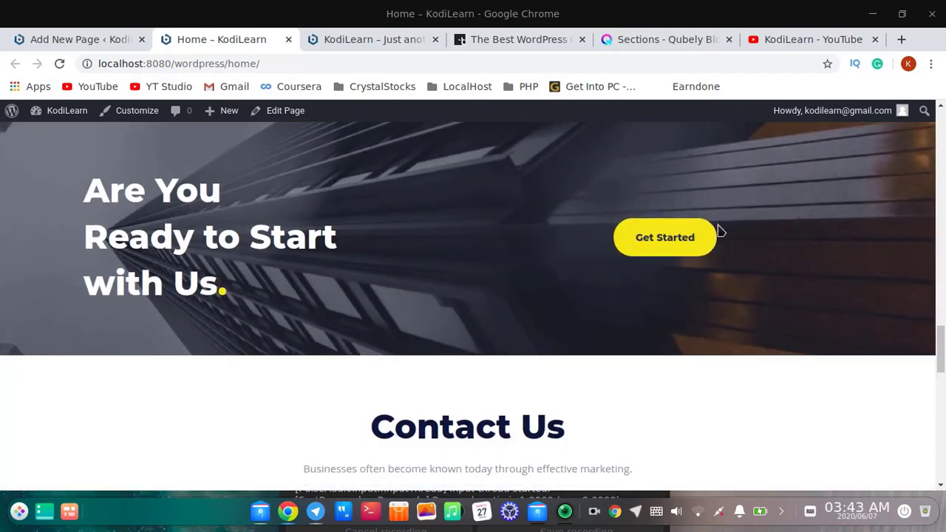
scroll(454, 365, down, 12)
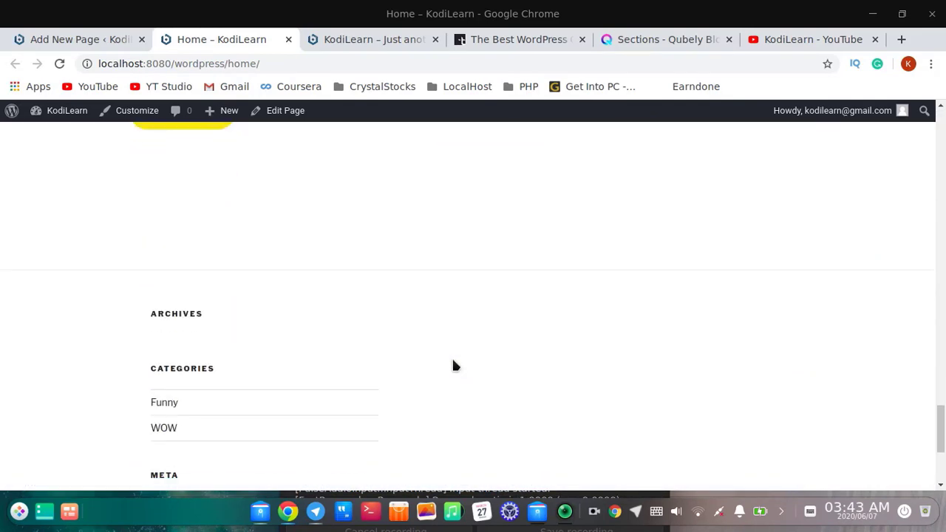
scroll(429, 413, up, 12)
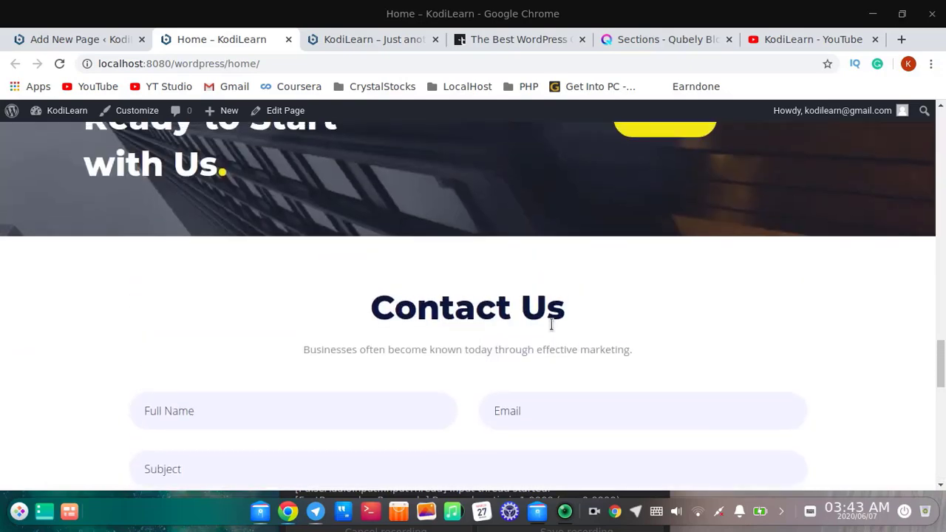
scroll(510, 316, up, 12)
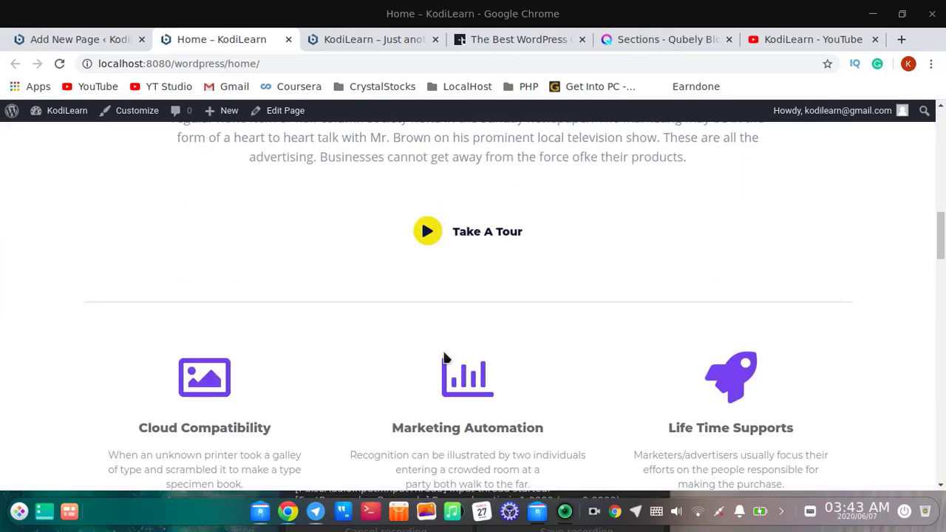
scroll(443, 358, up, 10)
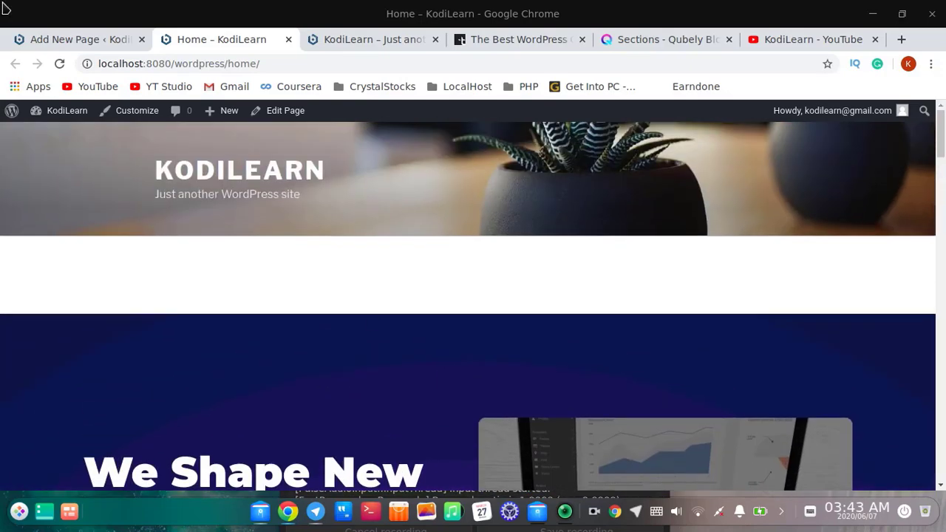
scroll(222, 214, down, 3)
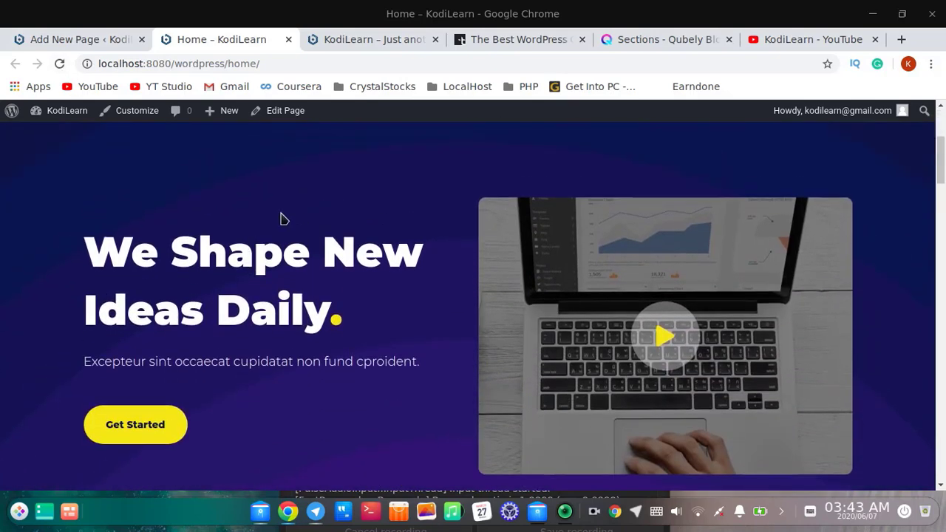
scroll(400, 186, down, 1)
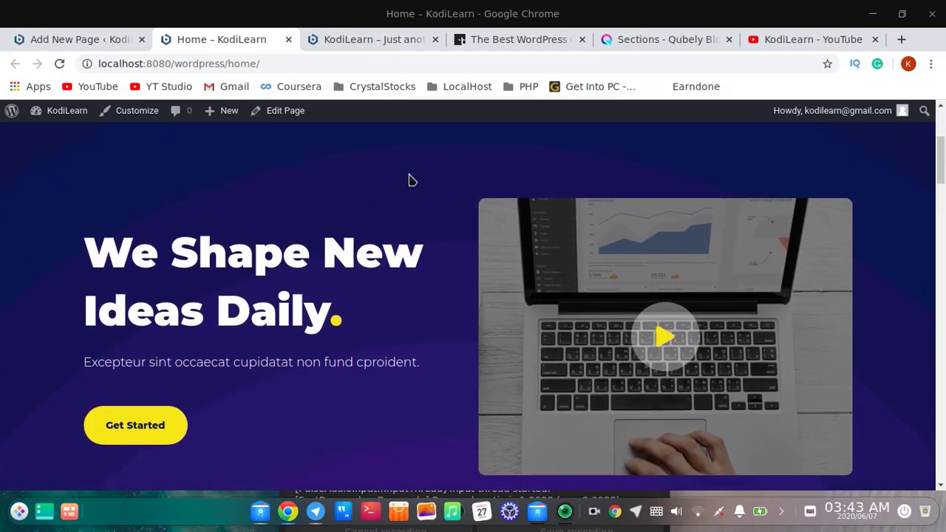
Step: Try out the hero section's video popup and heading text on the live page, closing the video each time
click(665, 346)
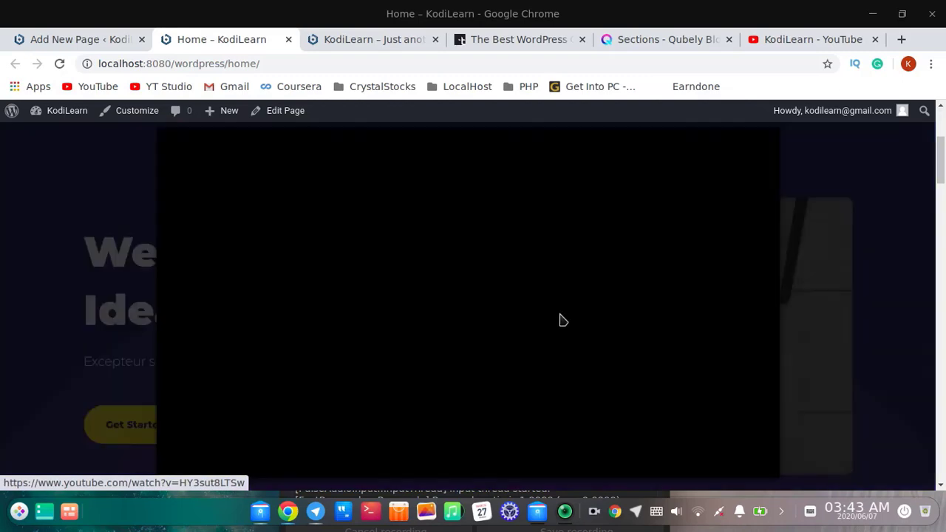
click(840, 240)
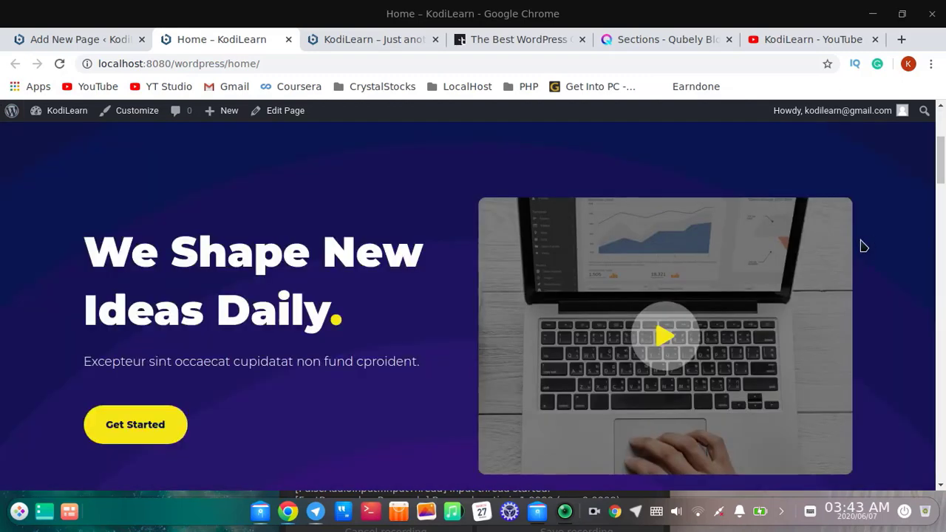
scroll(8, 348, down, 3)
scroll(573, 420, up, 4)
scroll(518, 391, down, 1)
triple_click(148, 309)
click(211, 190)
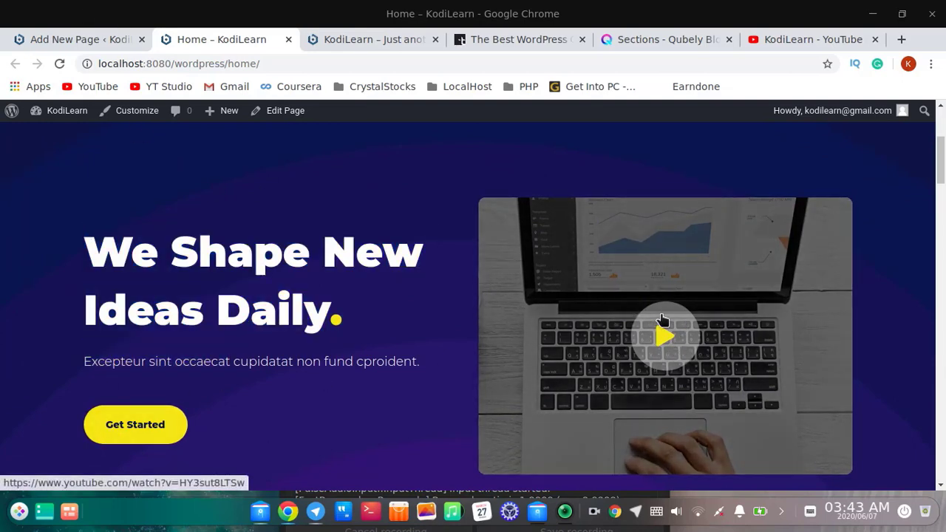
scroll(663, 320, down, 2)
click(669, 273)
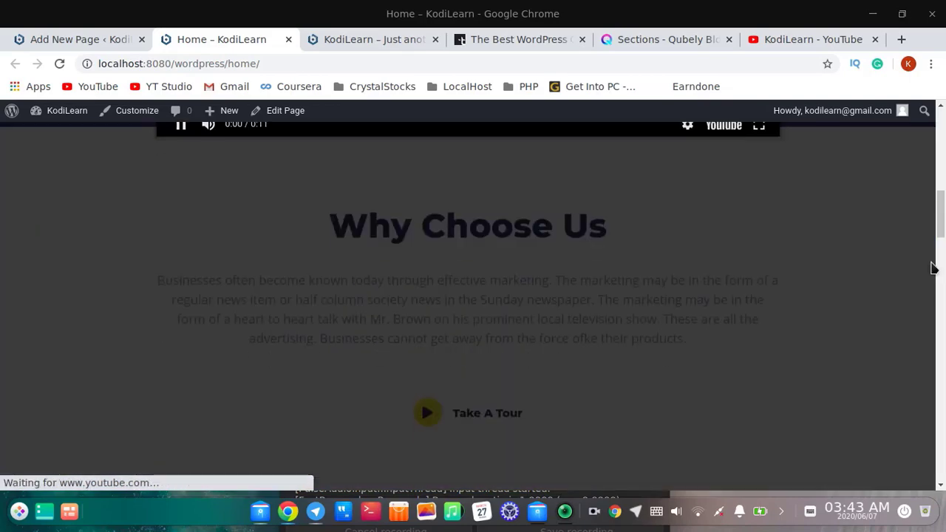
click(864, 272)
Step: Examine the Why Choose Us, Some Fun Facts and client logo sections of the live page
scroll(769, 345, down, 4)
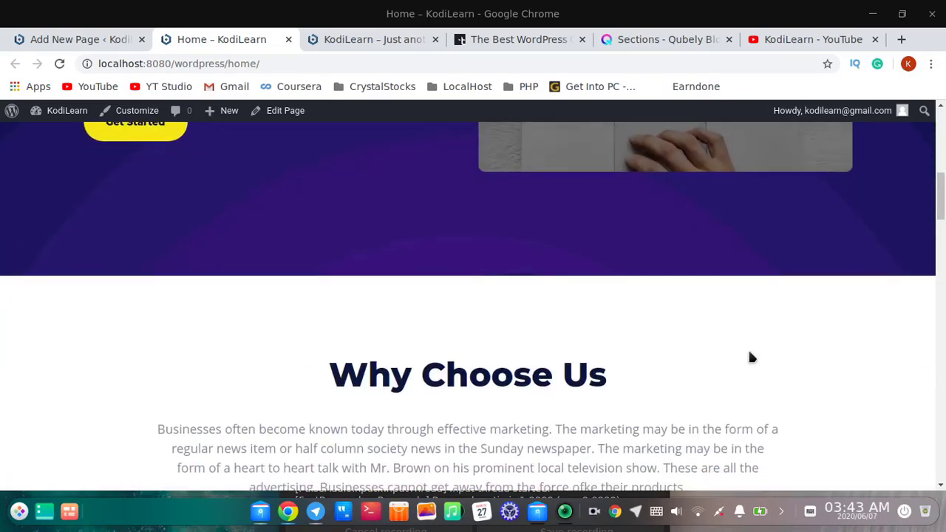
scroll(750, 357, down, 4)
scroll(561, 308, up, 2)
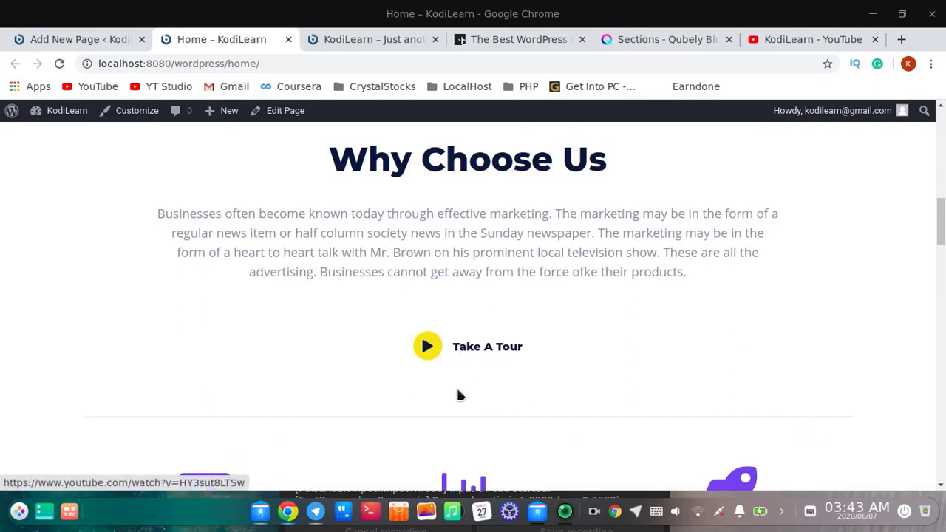
scroll(473, 385, down, 8)
scroll(206, 324, up, 3)
drag(62, 239, 850, 279)
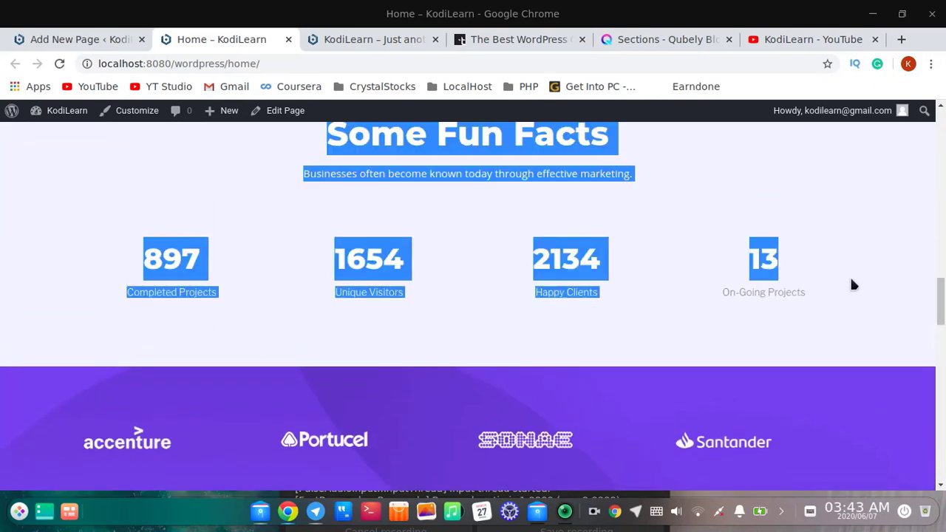
click(891, 263)
scroll(562, 332, down, 3)
drag(459, 251, 614, 246)
click(545, 285)
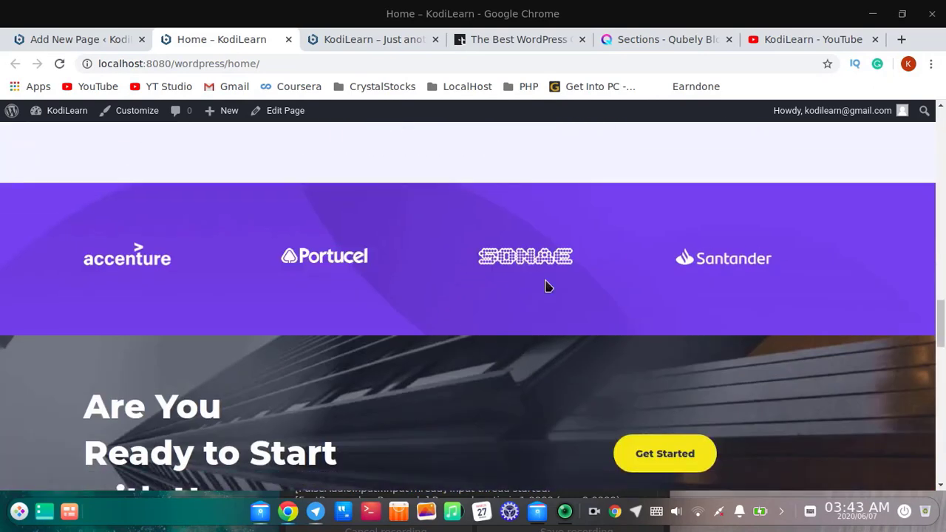
Step: Check the Contact Us form's Full Name and Email fields, and return to the hero section
scroll(545, 286, down, 9)
scroll(545, 285, down, 3)
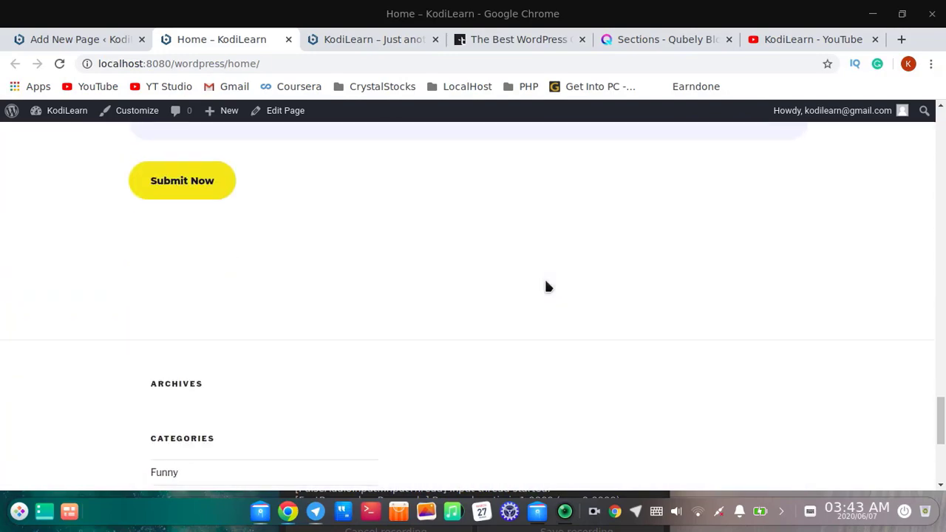
scroll(545, 285, up, 4)
click(295, 240)
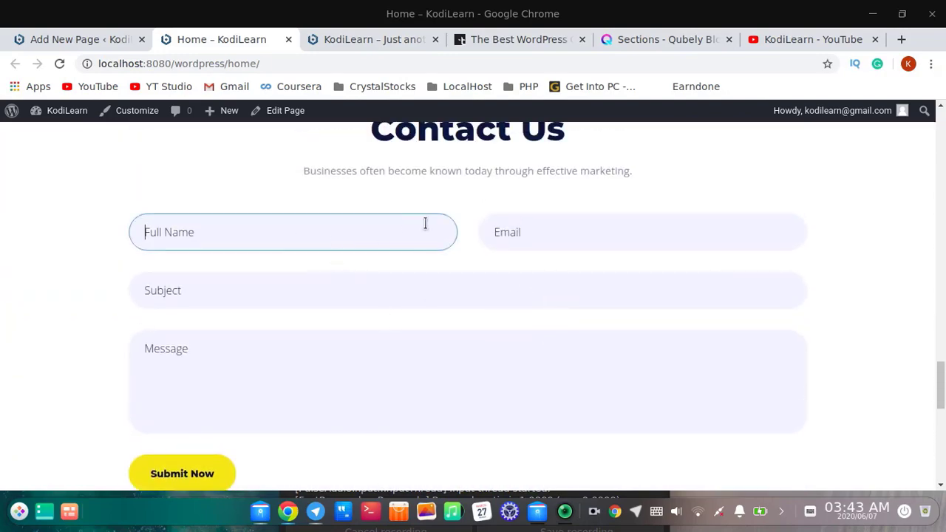
click(556, 220)
click(339, 145)
scroll(360, 196, up, 3)
scroll(359, 196, up, 15)
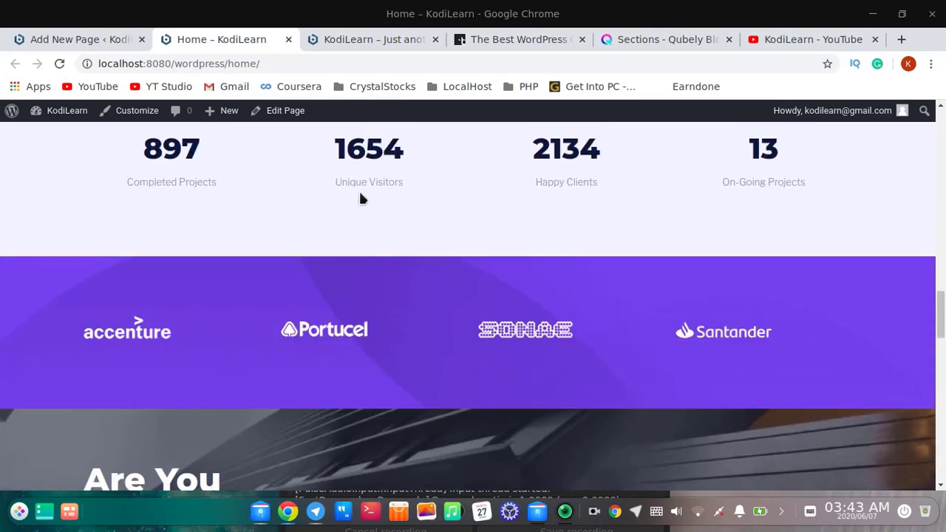
scroll(331, 215, up, 10)
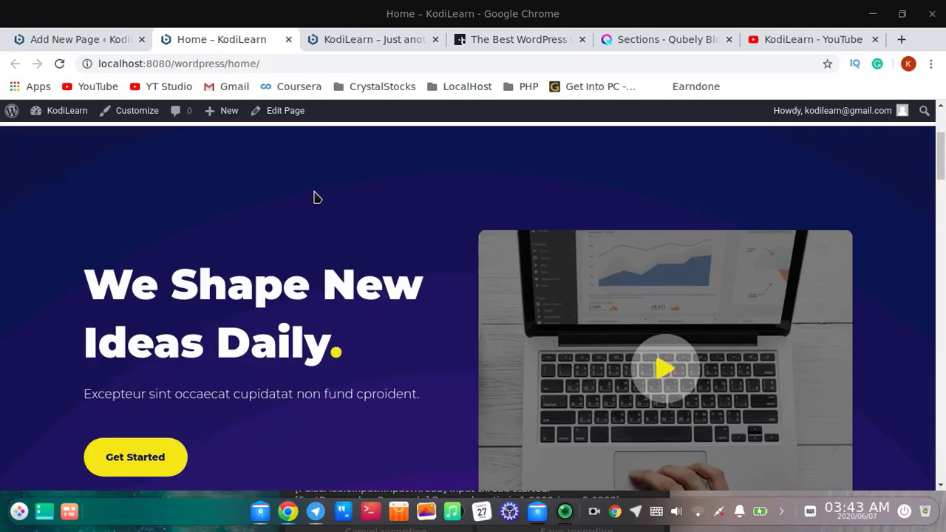
Step: Switch to the page editor and replace the hero section's heading with "Your Text Here"
click(77, 40)
click(202, 244)
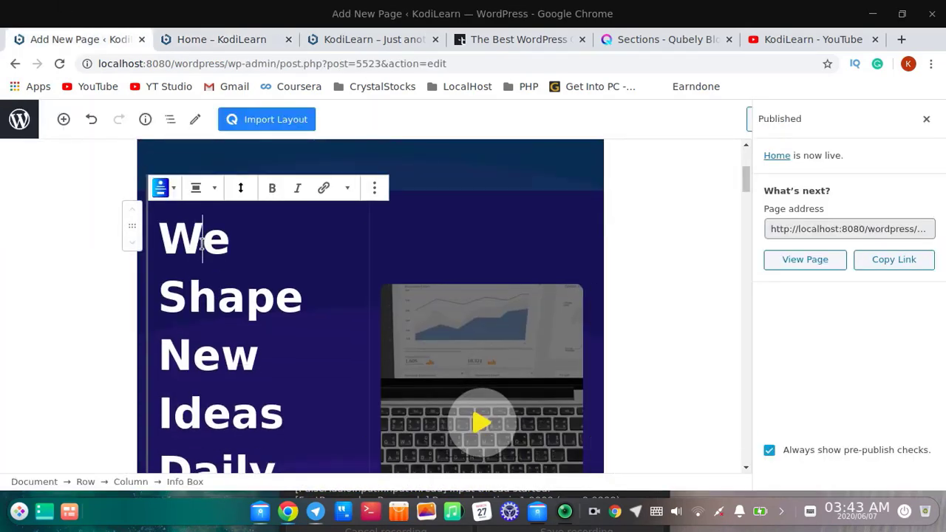
drag(169, 235, 255, 381)
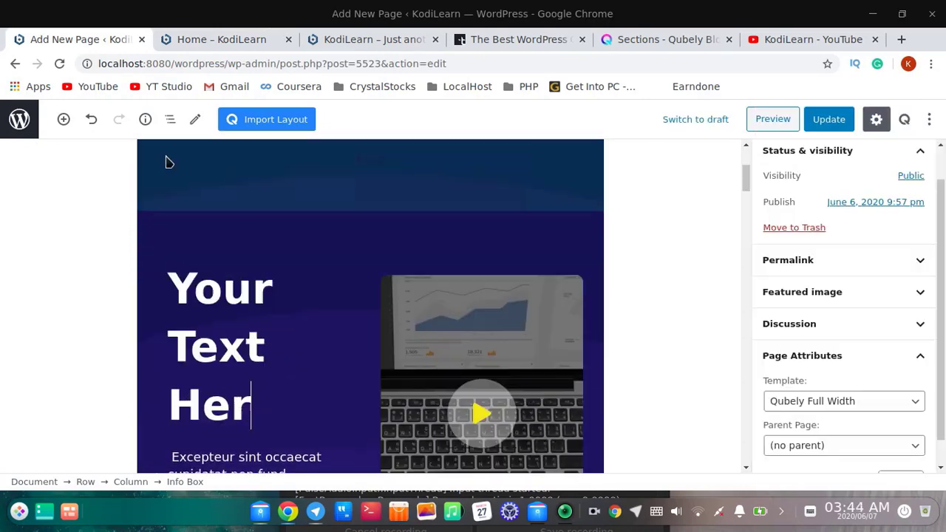
scroll(165, 158, down, 2)
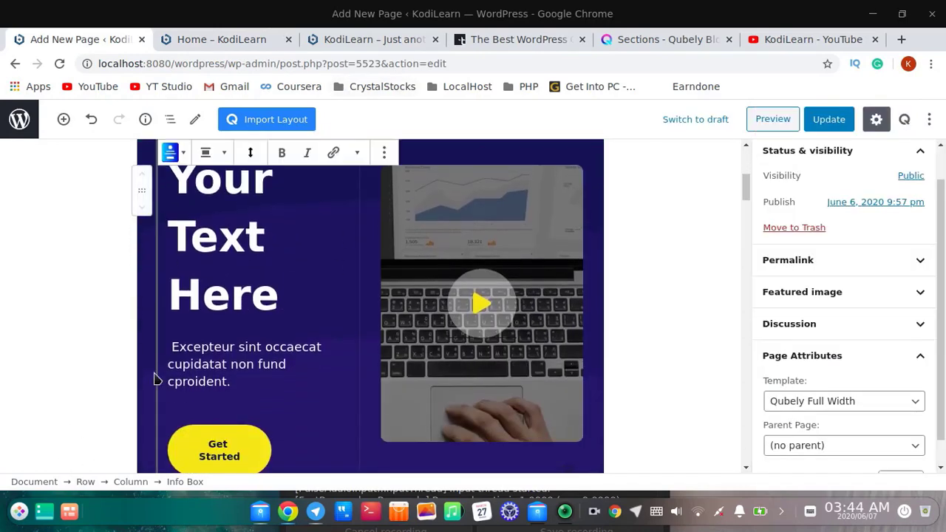
Step: Open the hero Video Popup block's style settings, try the Classic style and restore the Fill style
scroll(155, 380, down, 1)
scroll(514, 294, up, 1)
click(481, 258)
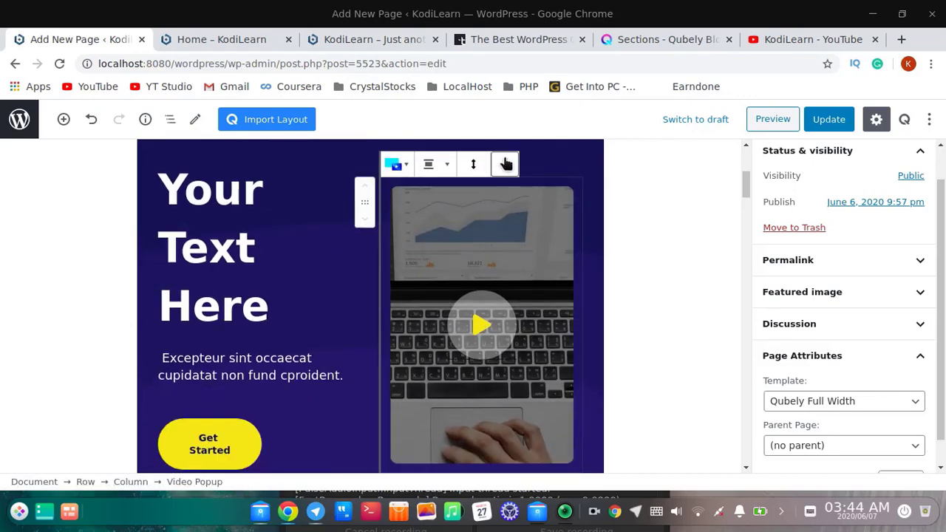
click(505, 164)
click(539, 204)
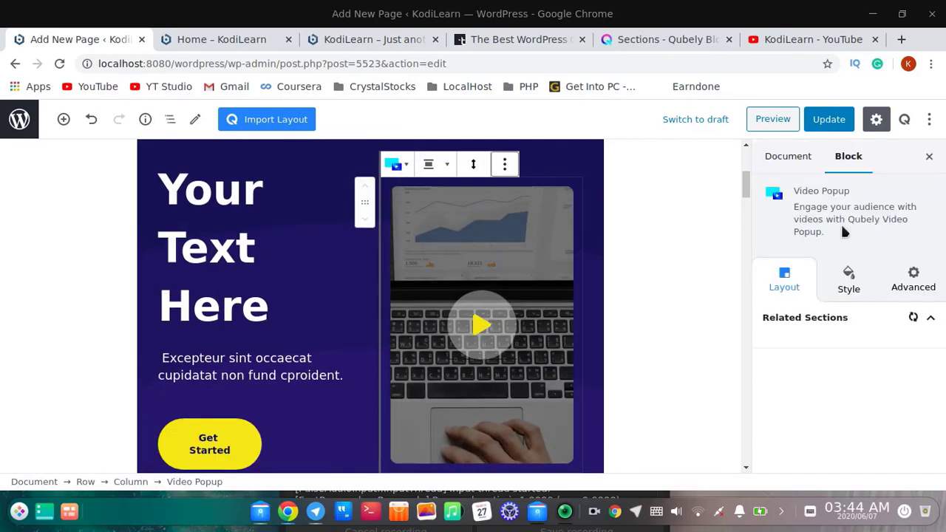
click(844, 285)
scroll(864, 274, down, 3)
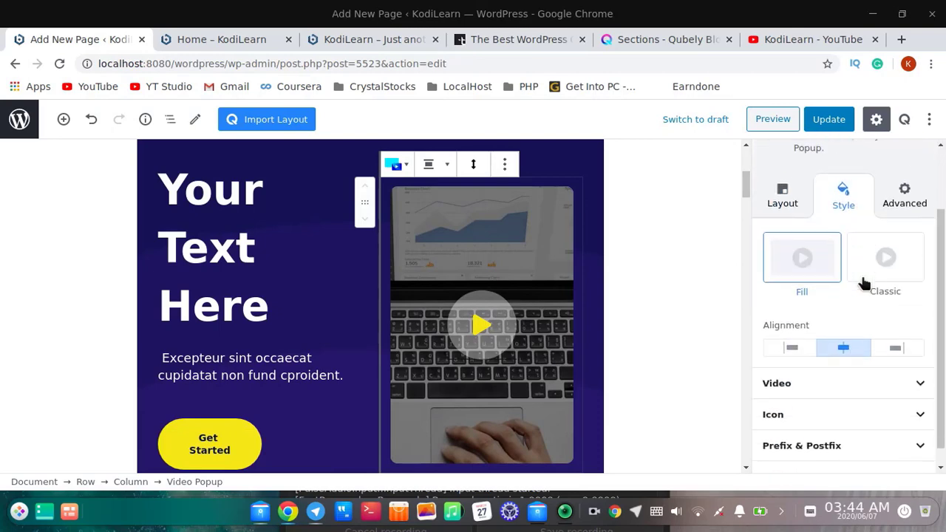
click(893, 250)
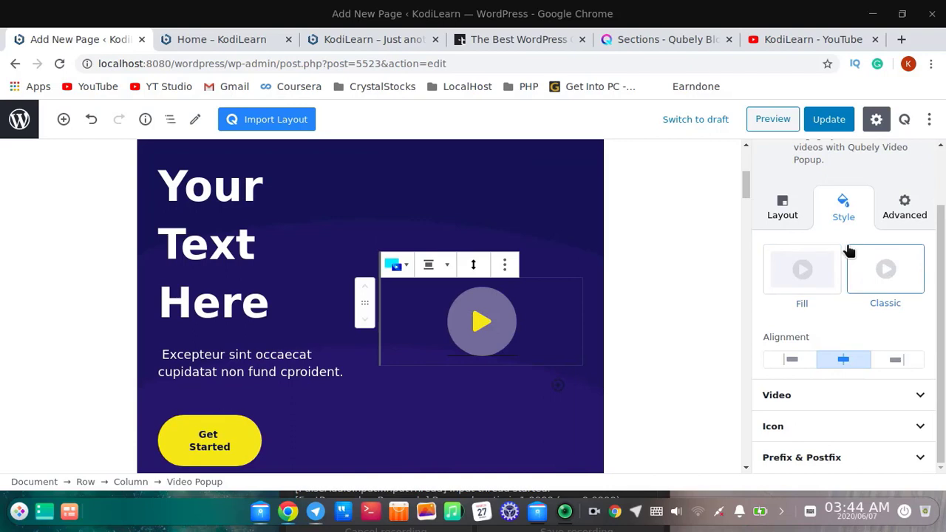
click(815, 269)
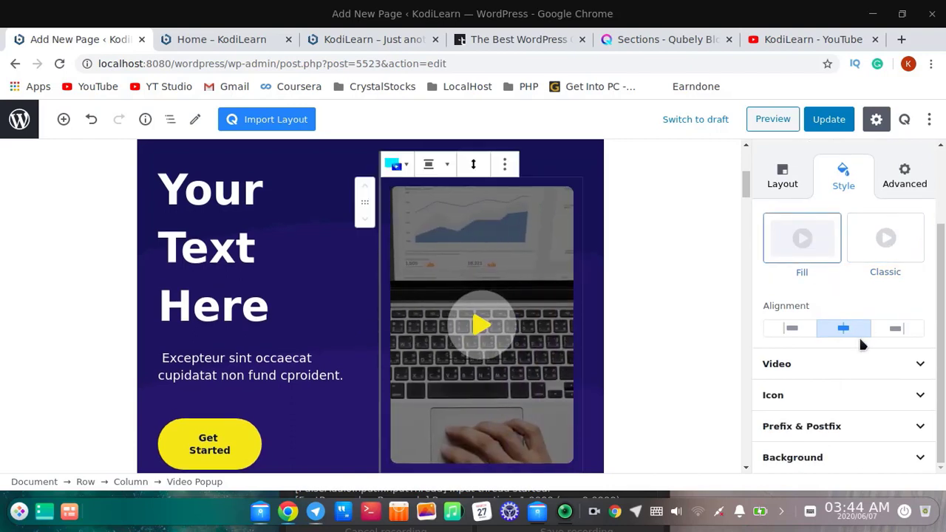
Step: Examine the video popup's source options and video URL, keeping the source as External
click(829, 372)
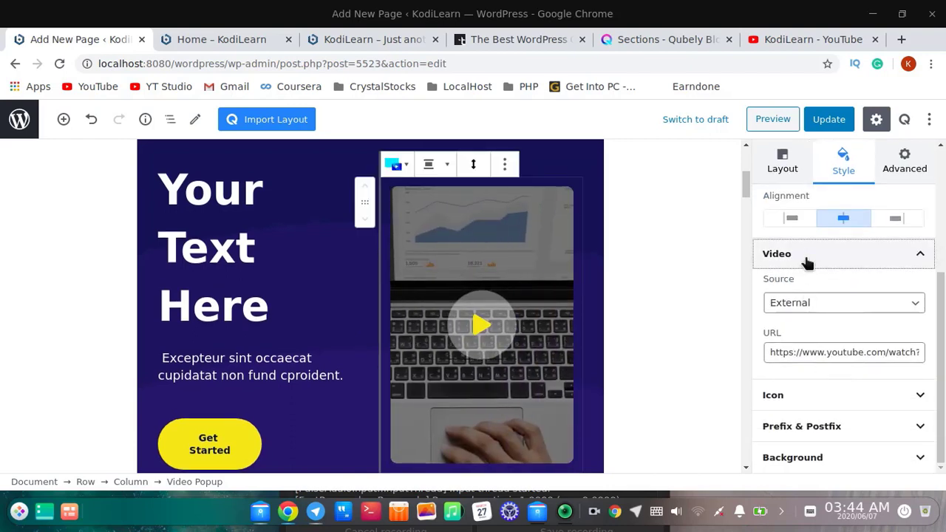
click(838, 309)
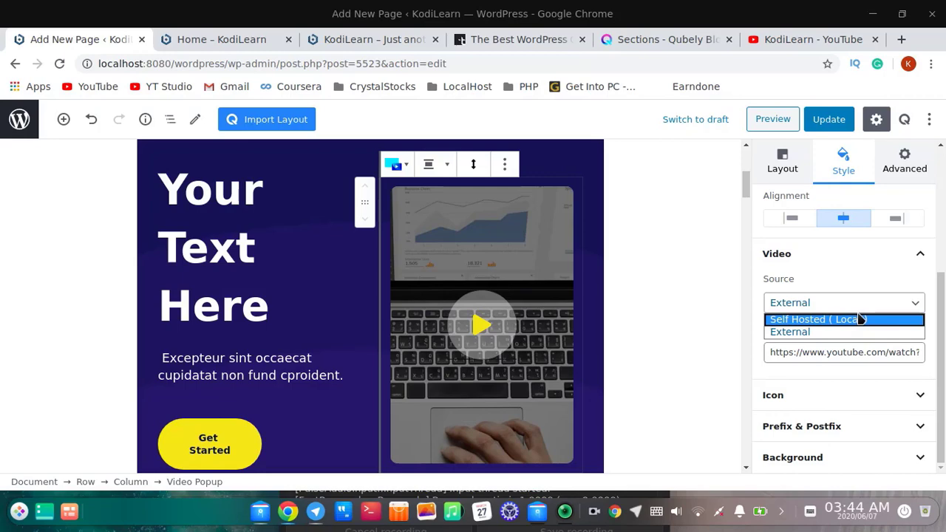
click(850, 282)
click(857, 295)
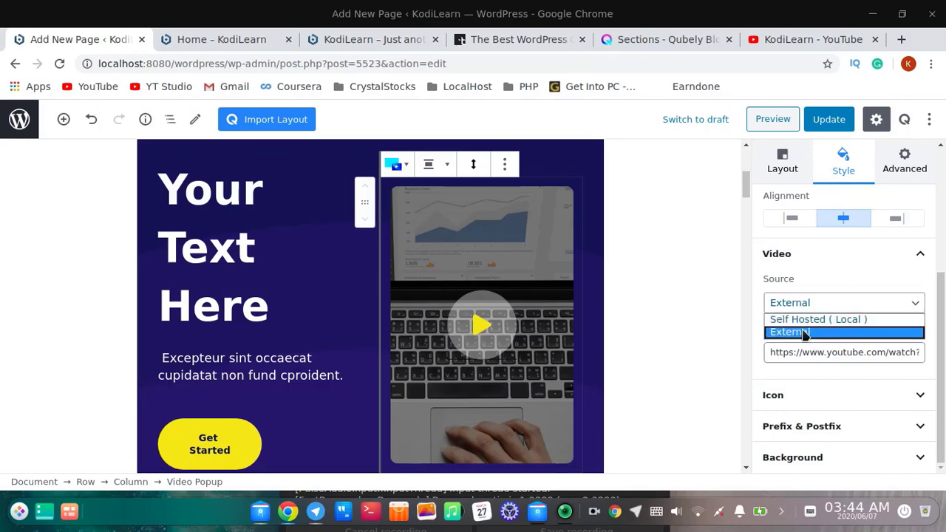
click(832, 273)
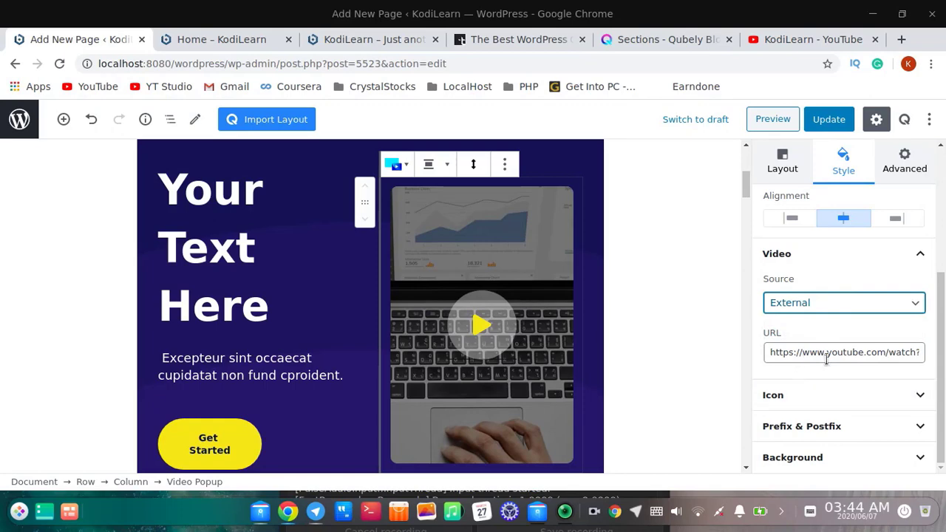
drag(770, 352, 800, 353)
drag(903, 342, 872, 357)
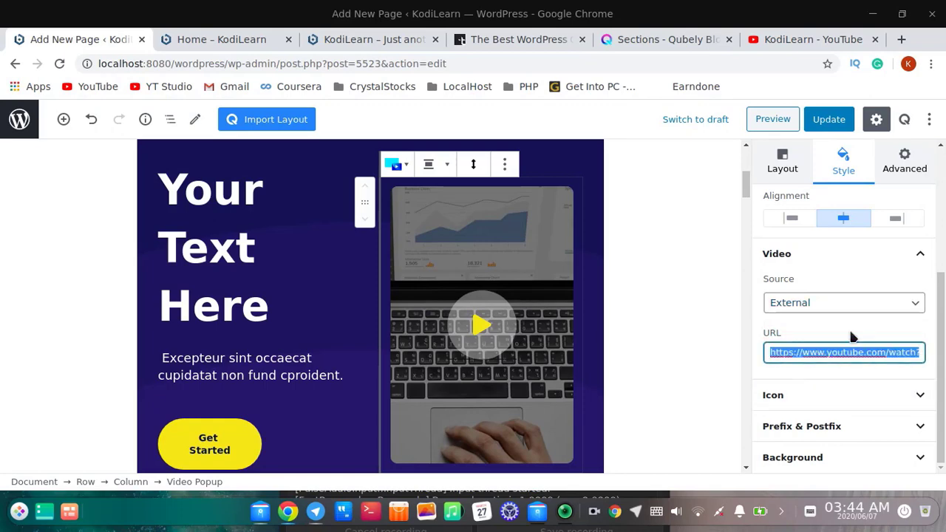
click(433, 355)
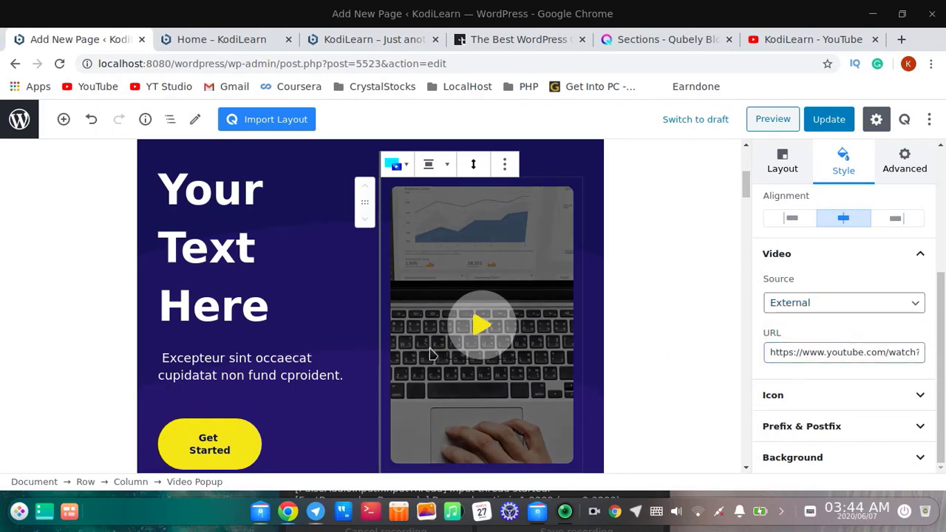
Step: Try the camera, Vimeo and magnifier icons on the video popup, and set its icon to the YouTube one
scroll(680, 399, down, 3)
click(807, 403)
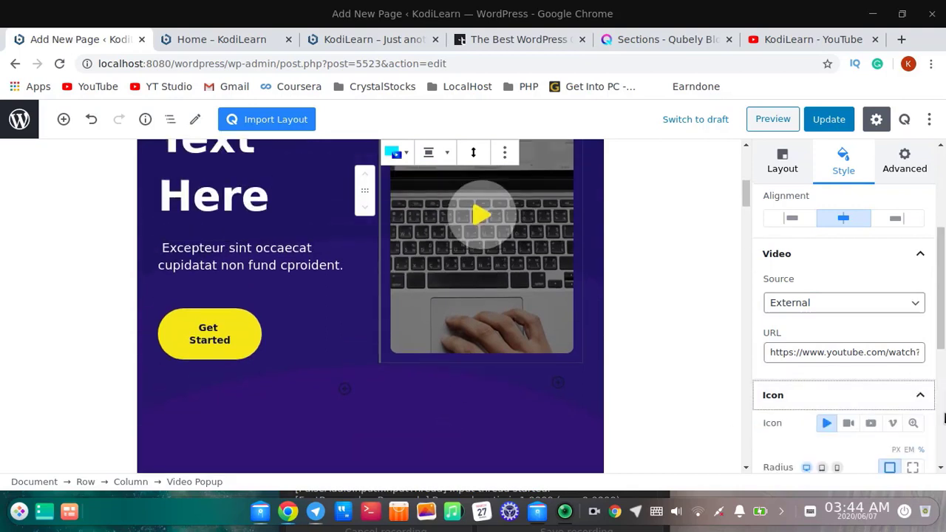
click(847, 423)
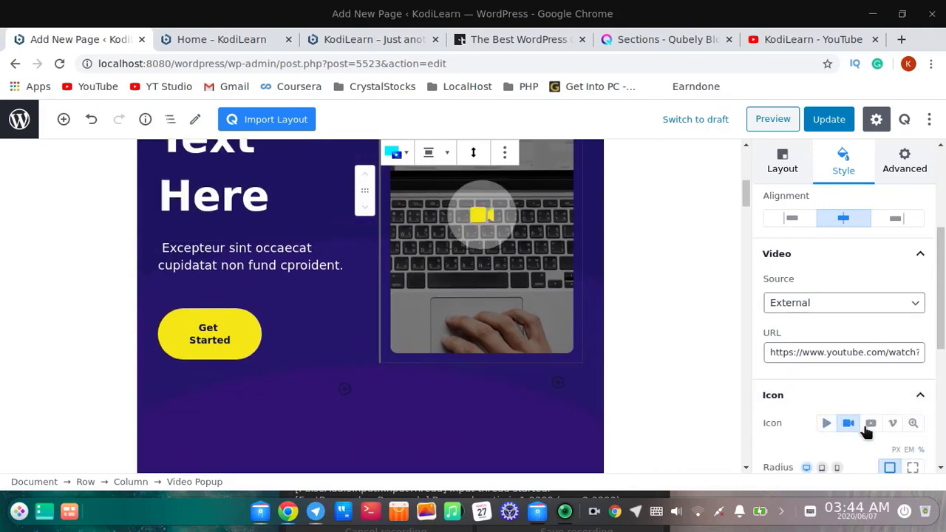
click(865, 427)
click(891, 422)
click(913, 423)
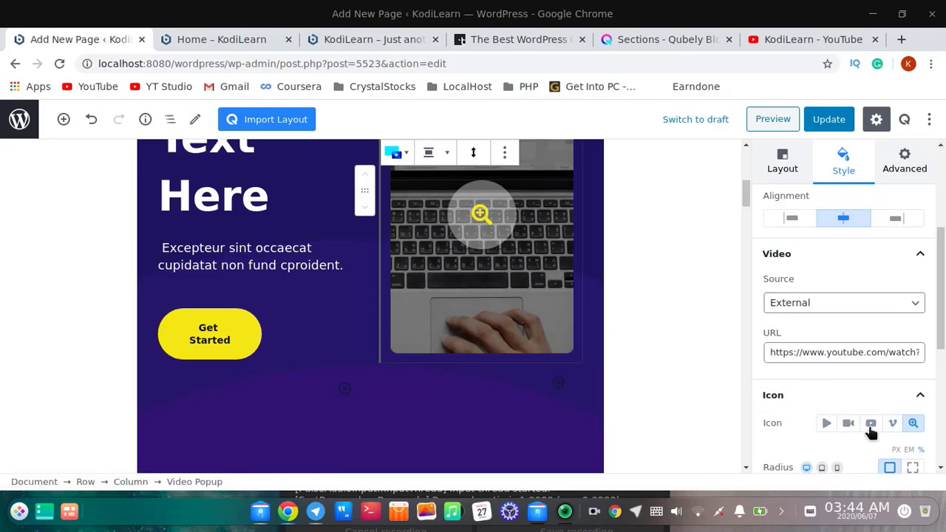
click(871, 427)
Step: Set the video popup's normal icon color to the orange-red #f63c13
scroll(771, 334, down, 5)
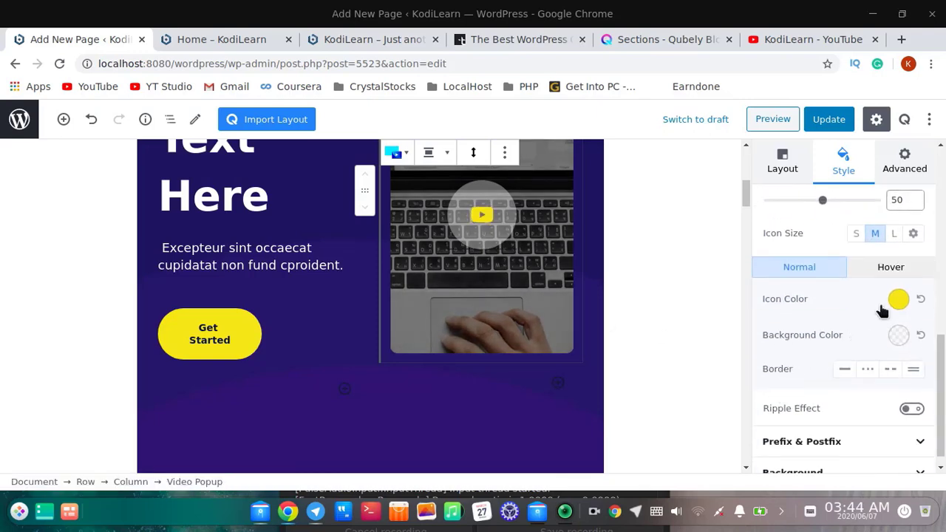
click(898, 300)
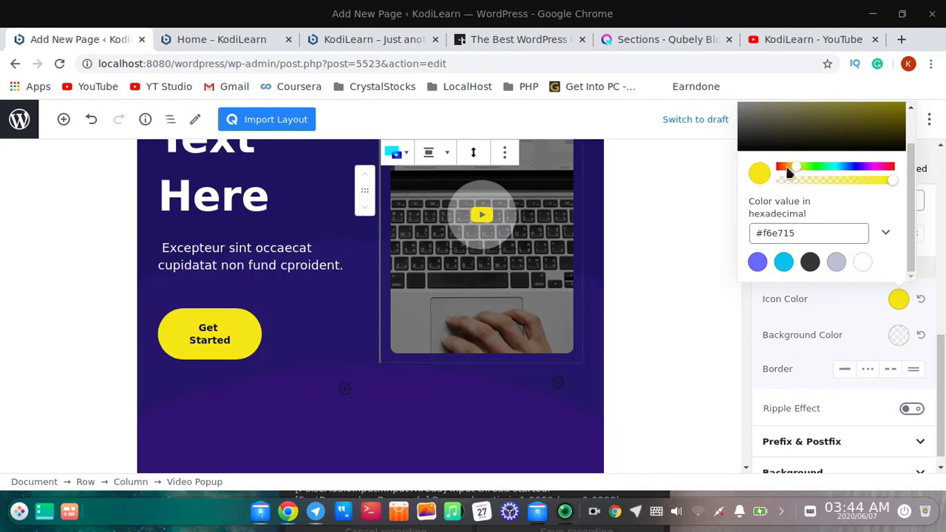
drag(798, 167, 782, 174)
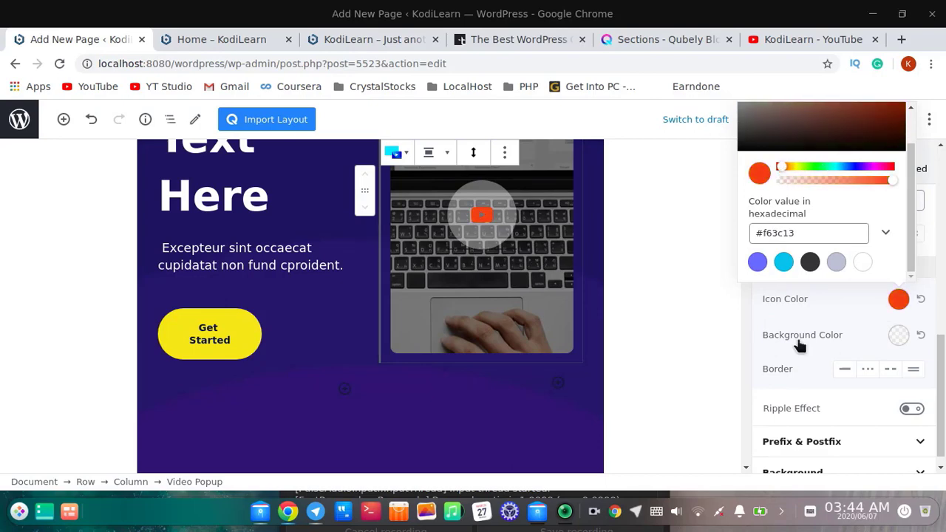
click(798, 370)
scroll(808, 388, down, 1)
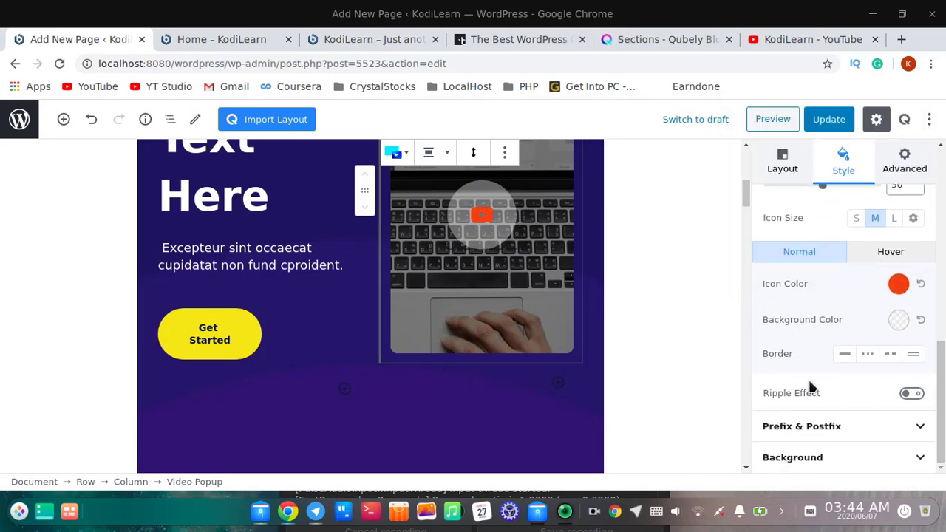
scroll(372, 342, down, 2)
scroll(303, 363, up, 3)
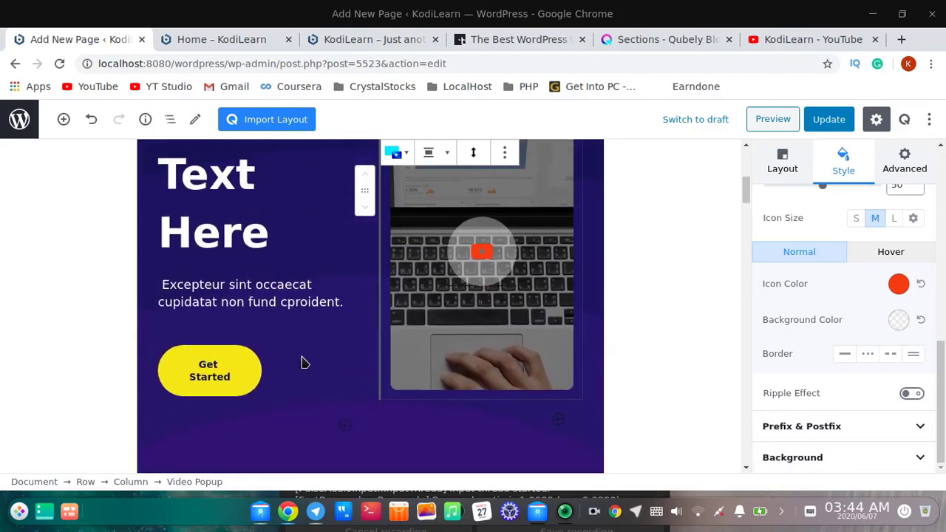
Step: Change the hero button's label to "Learn more"
click(219, 376)
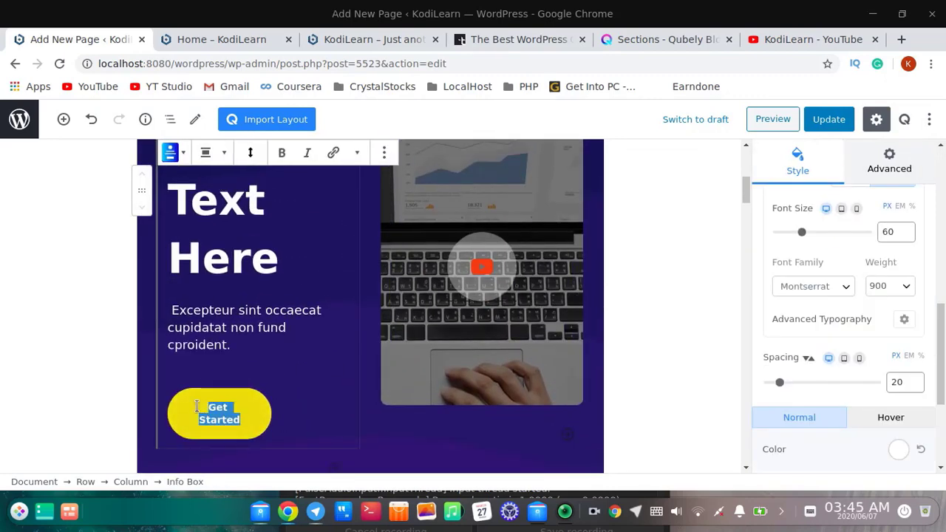
scroll(197, 406, up, 1)
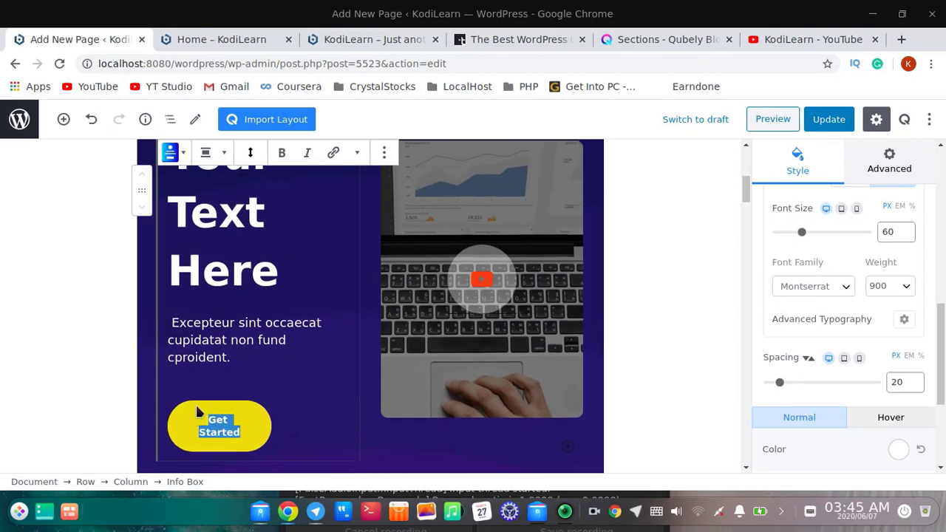
text(L)
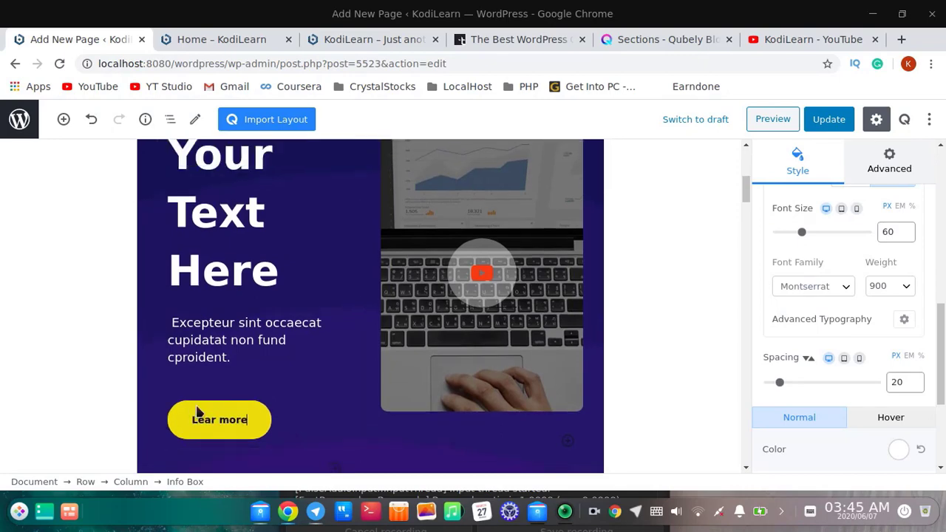
text(ear more)
key(Left)
key(Left)
key(Left)
key(Left)
key(Left)
key(Left)
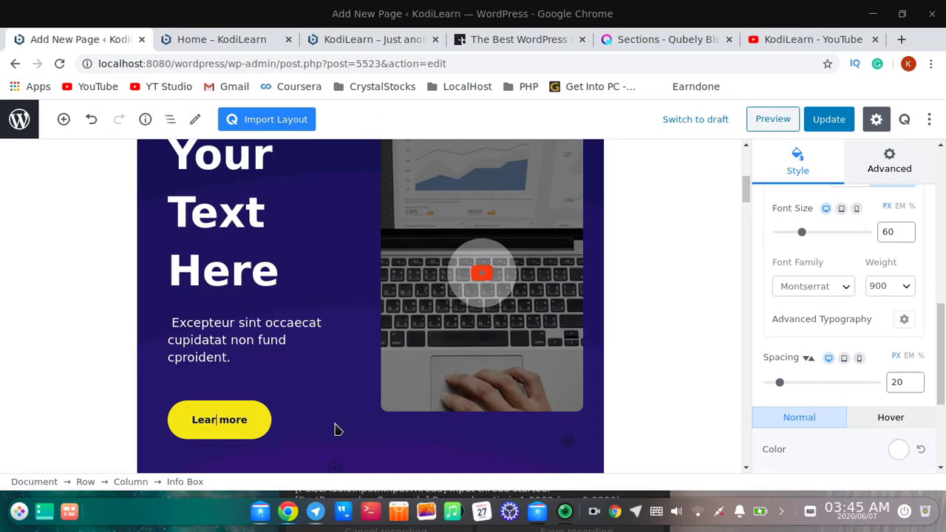
text(n)
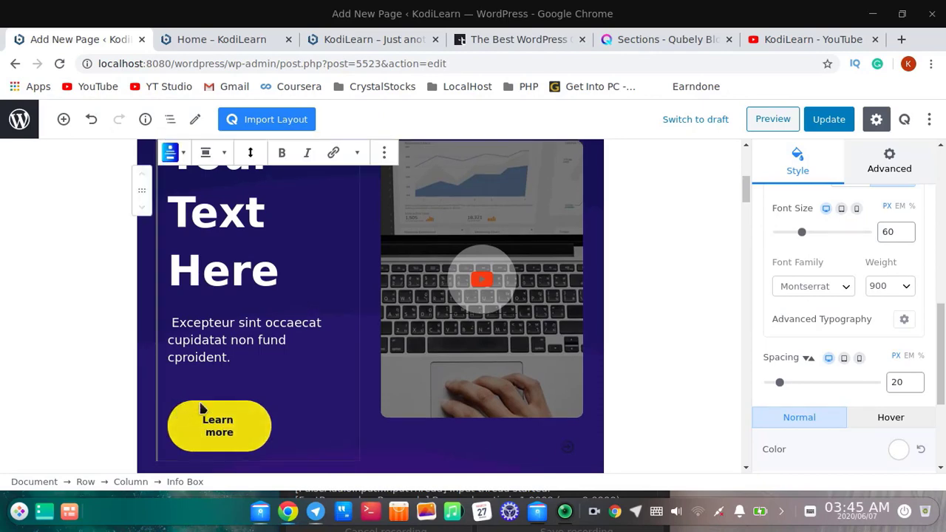
Step: Add a link to httsps://google.com at the text cursor in the "Learn more" button's label
scroll(201, 414, down, 3)
right_click(226, 311)
click(199, 311)
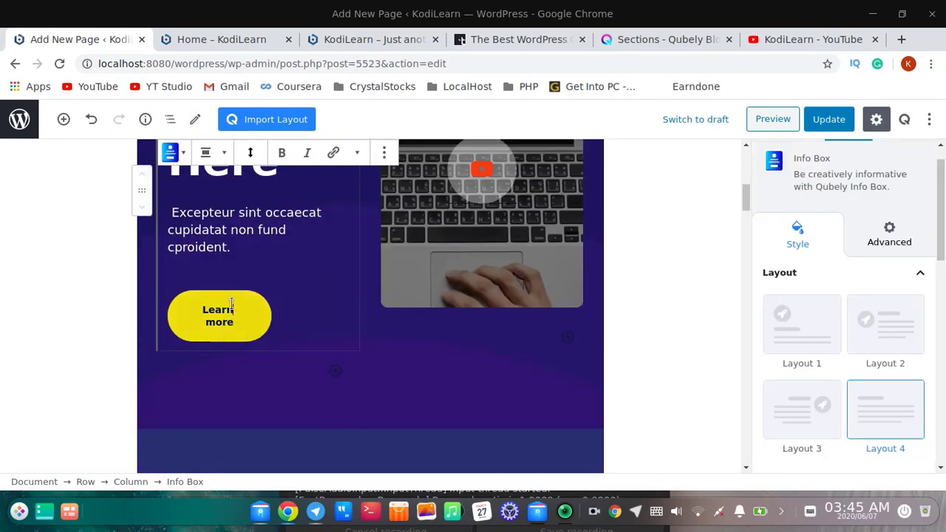
click(232, 307)
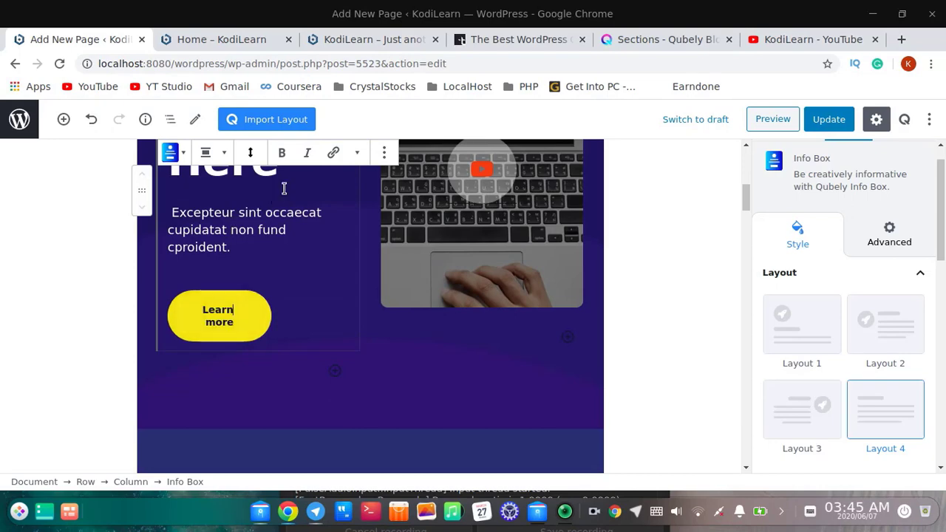
click(335, 153)
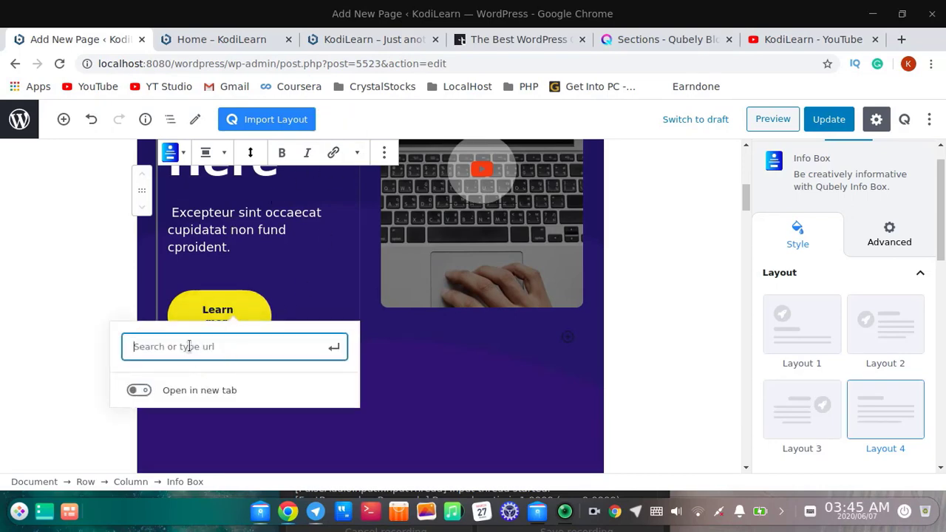
text(htts)
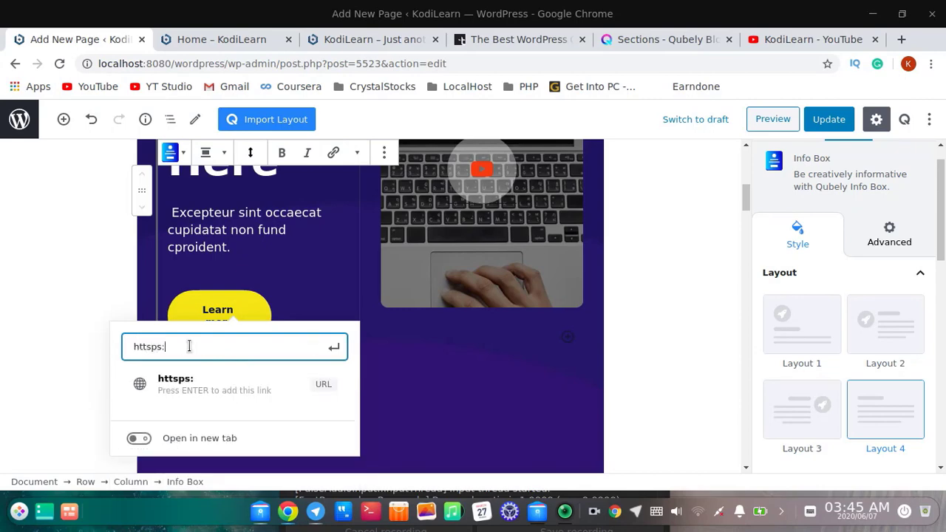
text(s://google.com)
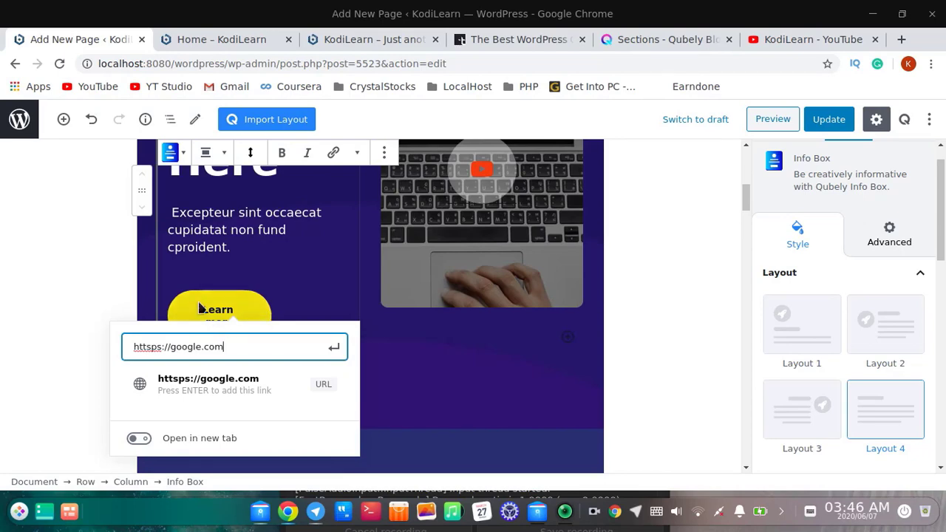
key(Return)
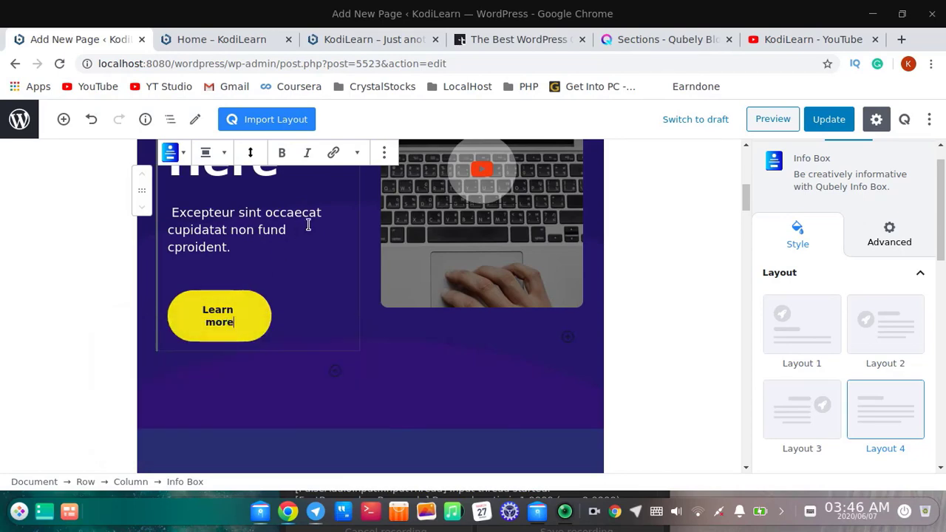
Step: Reopen the "Learn more" button's link settings and turn on opening in a new tab
click(384, 153)
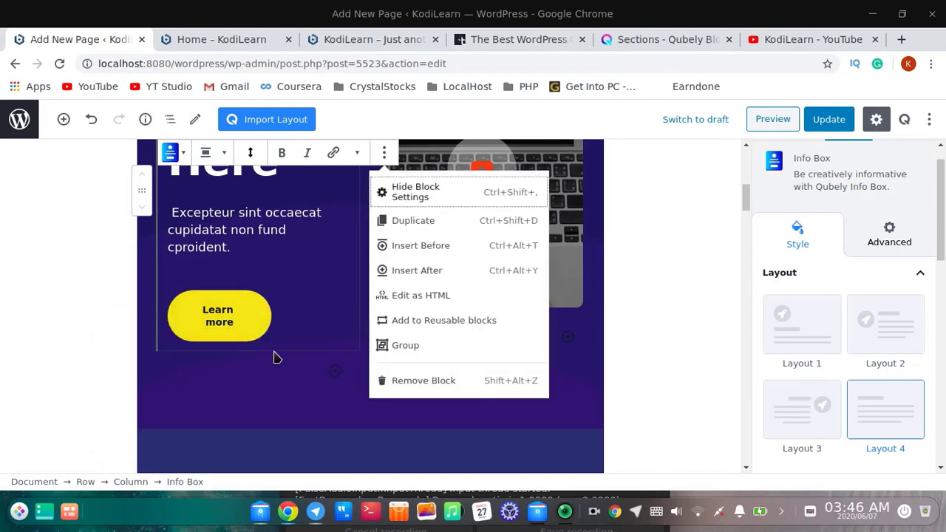
click(334, 153)
click(205, 408)
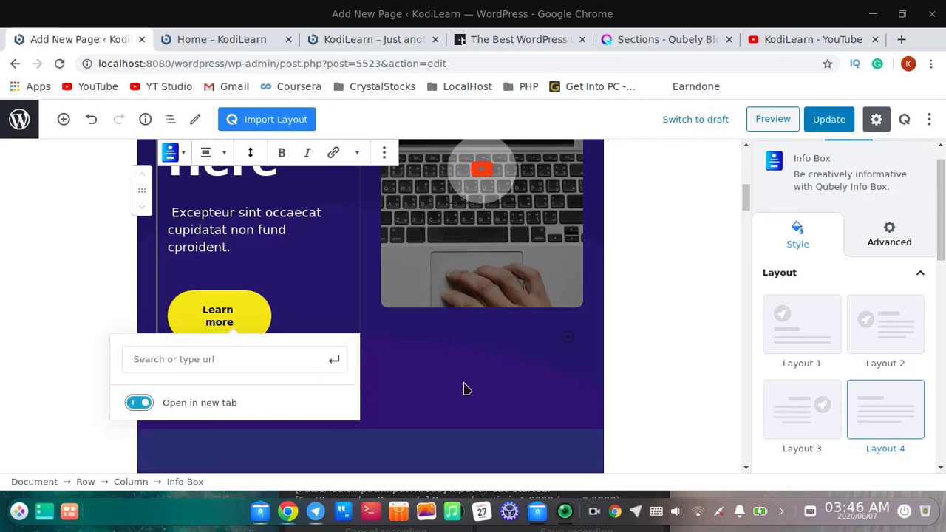
Step: Play and close the Take A Tour video popup, and examine its style options and video source settings
scroll(653, 329, down, 3)
click(657, 344)
scroll(433, 309, down, 4)
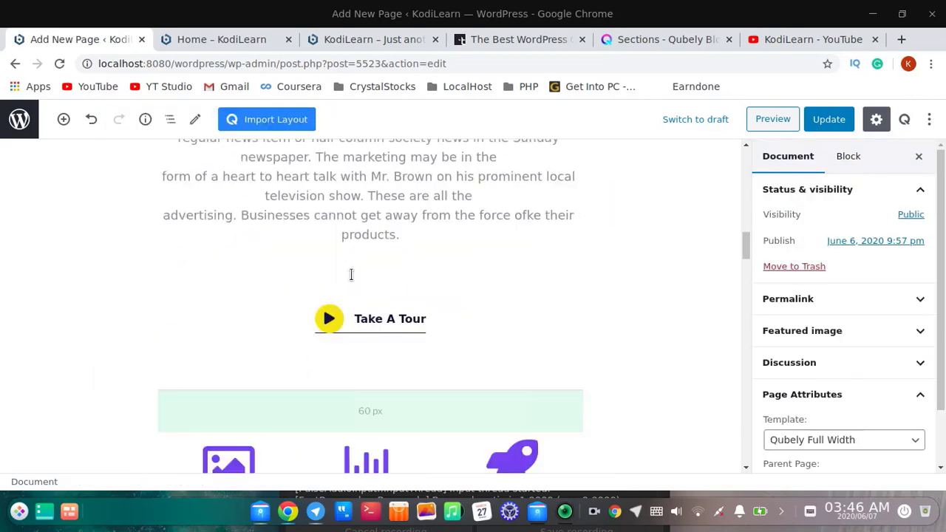
scroll(351, 274, down, 1)
click(361, 291)
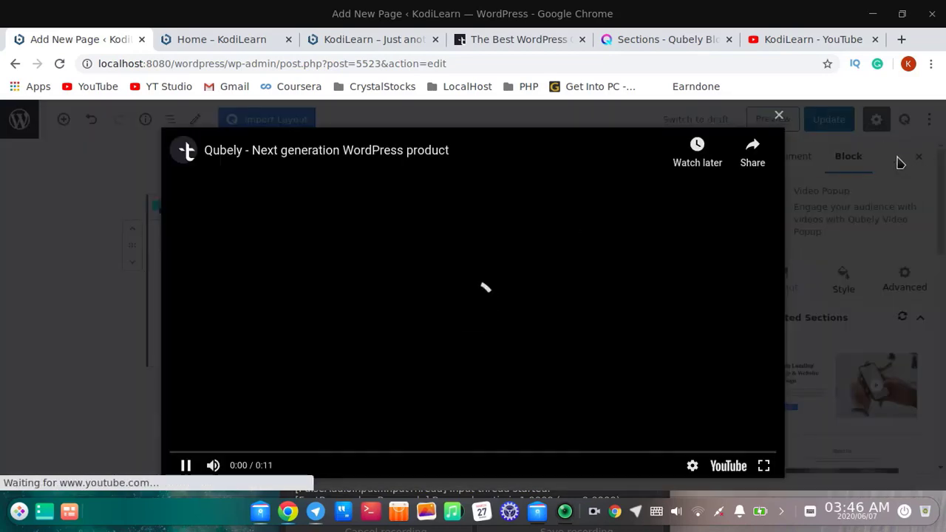
click(779, 114)
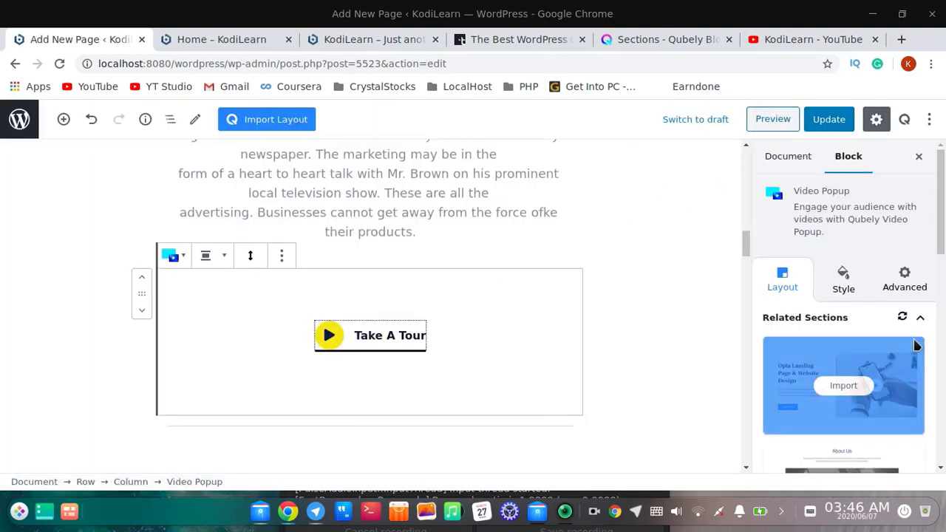
click(843, 279)
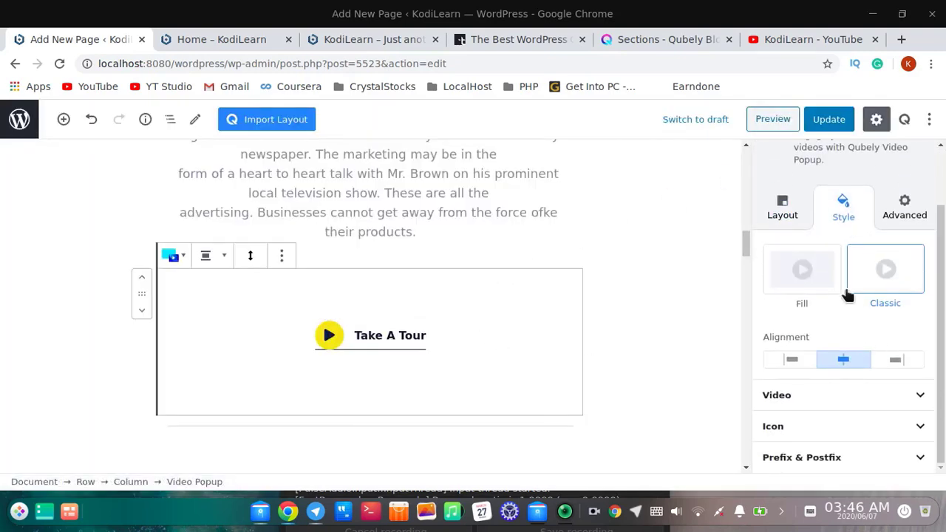
click(828, 394)
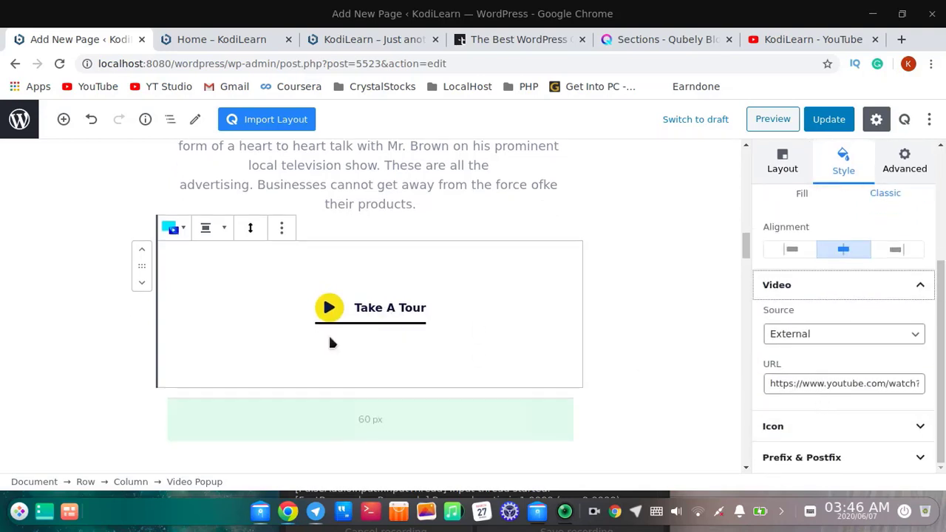
Step: Select the Marketing Automation info box and look over its layout and style options
scroll(328, 334, down, 5)
scroll(403, 232, up, 1)
click(363, 274)
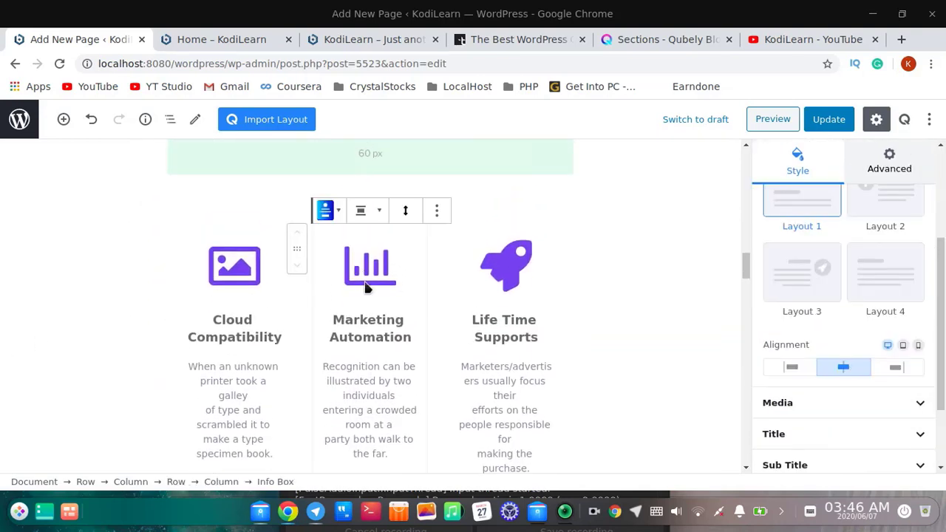
scroll(414, 310, down, 10)
scroll(432, 305, up, 10)
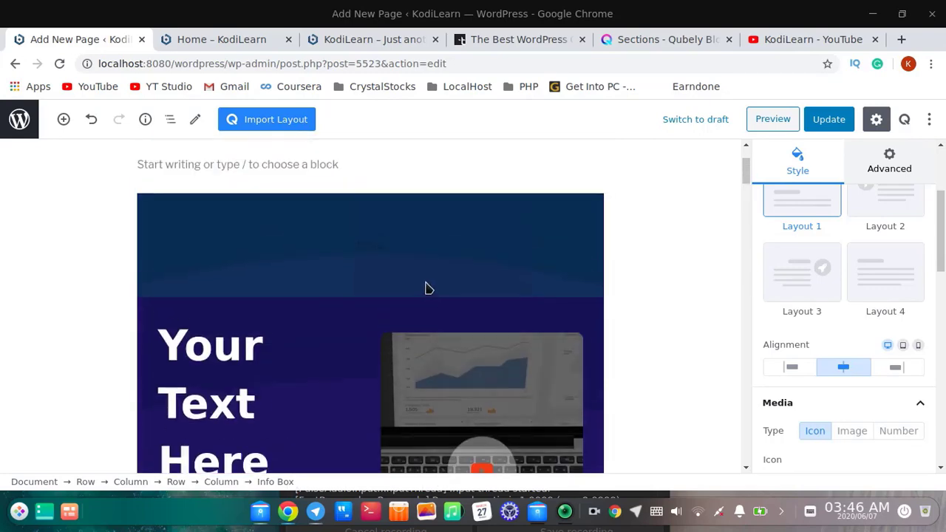
Step: Examine the hero row's spacing, dimension and background settings
click(397, 230)
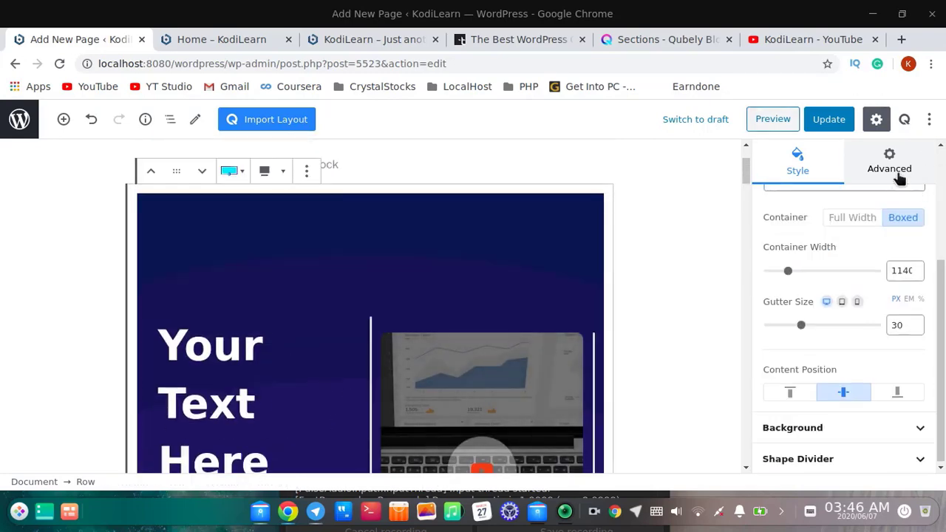
scroll(500, 334, up, 3)
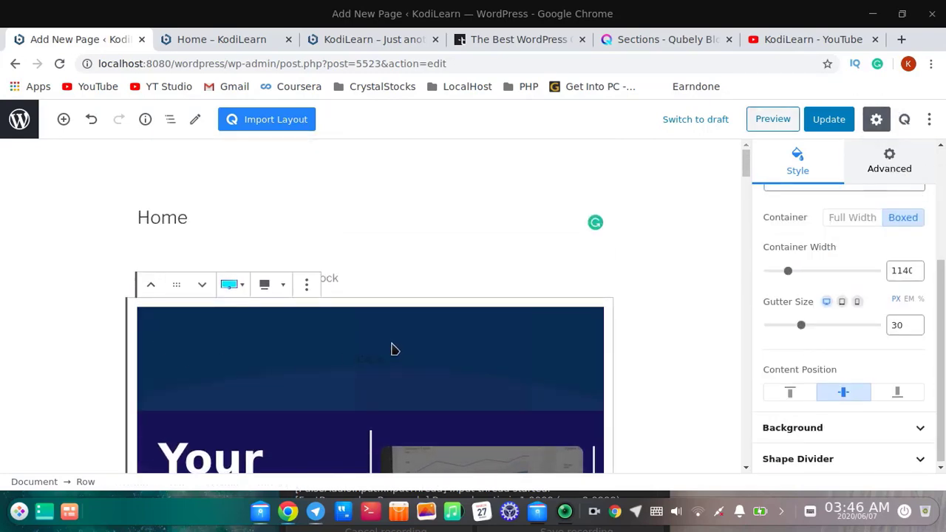
click(889, 163)
scroll(864, 287, up, 3)
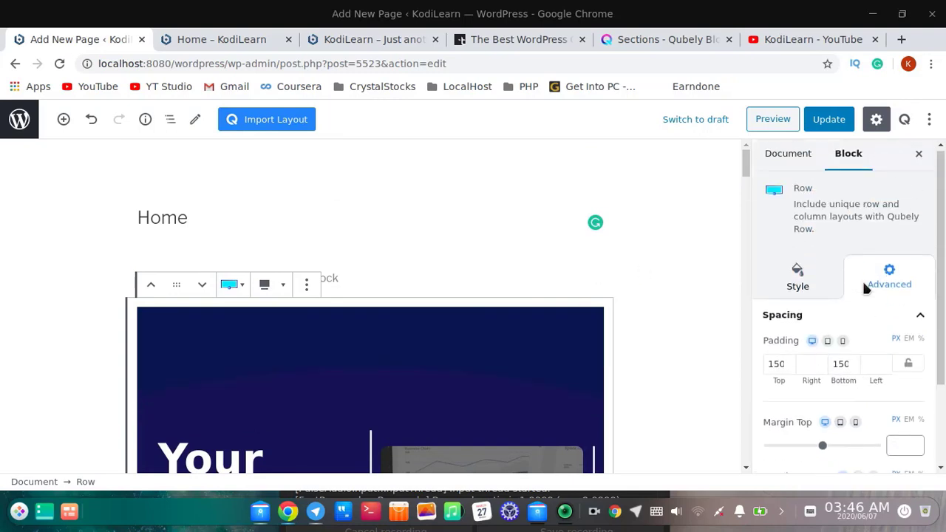
scroll(843, 377, down, 3)
scroll(840, 380, up, 3)
click(805, 281)
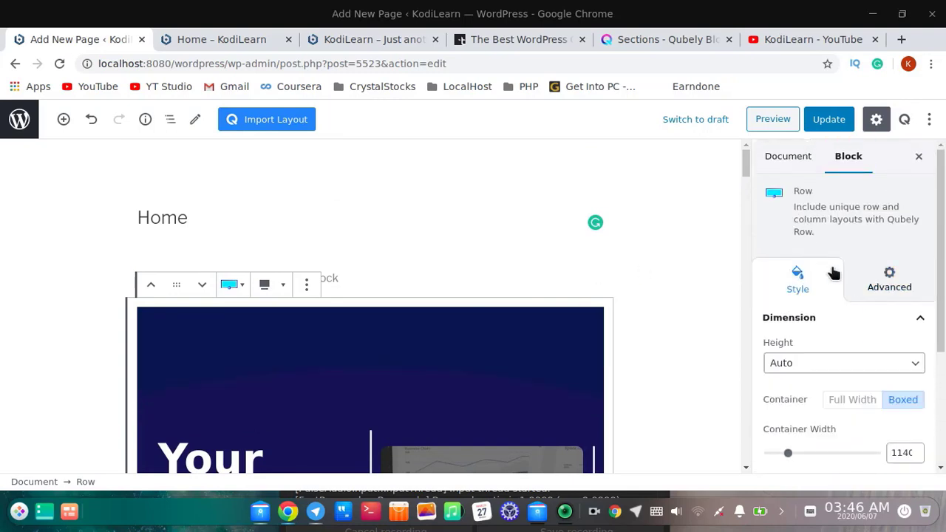
scroll(838, 414, down, 3)
click(831, 429)
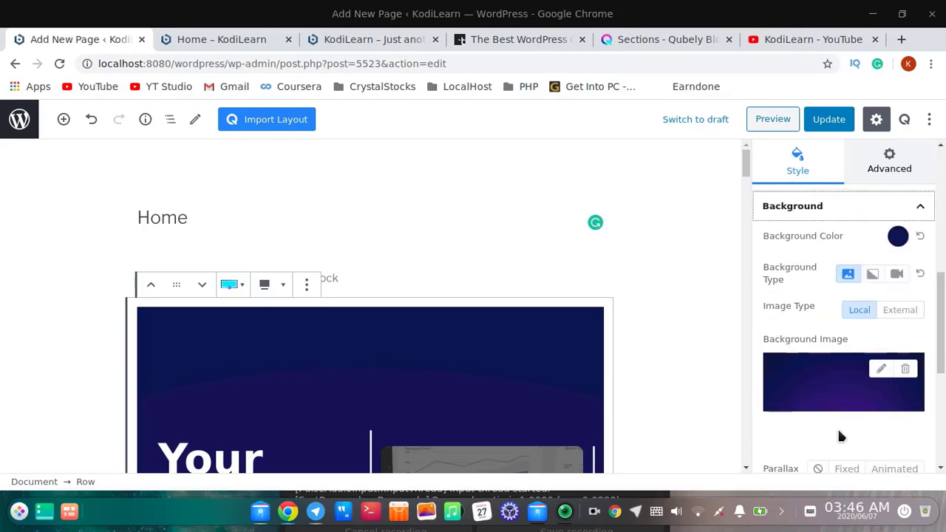
scroll(382, 226, down, 3)
right_click(349, 327)
scroll(672, 330, down, 5)
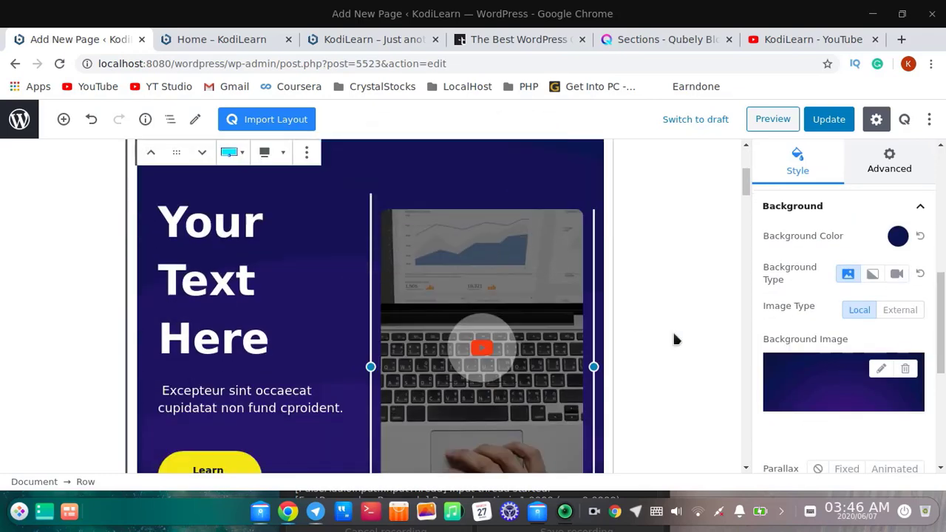
Step: Inspect the Life Time Supports info box's icon settings and its available animation effects
scroll(673, 329, down, 10)
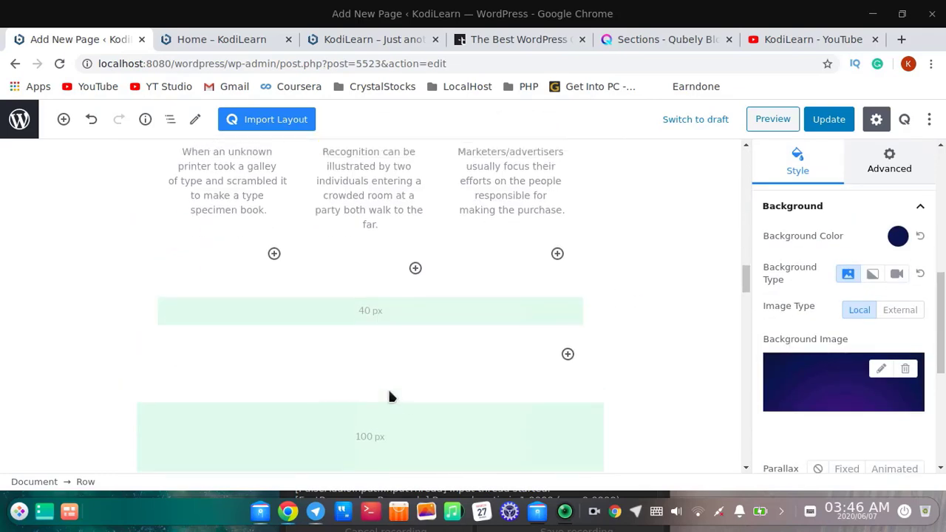
scroll(388, 388, up, 2)
scroll(521, 259, up, 2)
click(521, 303)
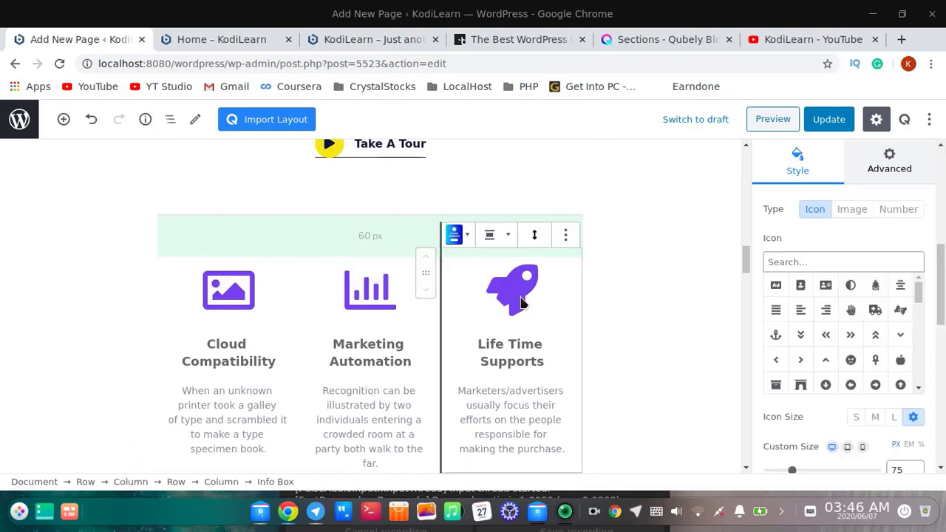
scroll(828, 310, down, 3)
scroll(813, 318, up, 2)
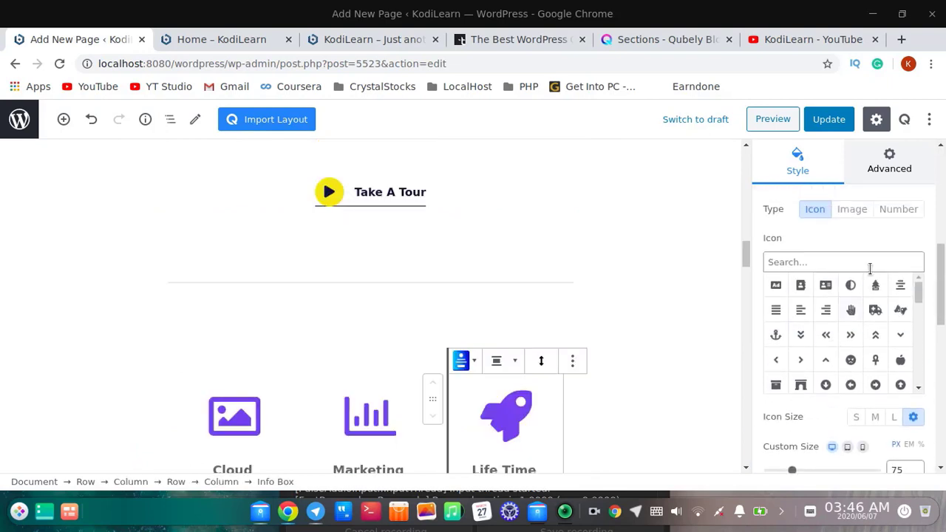
click(883, 170)
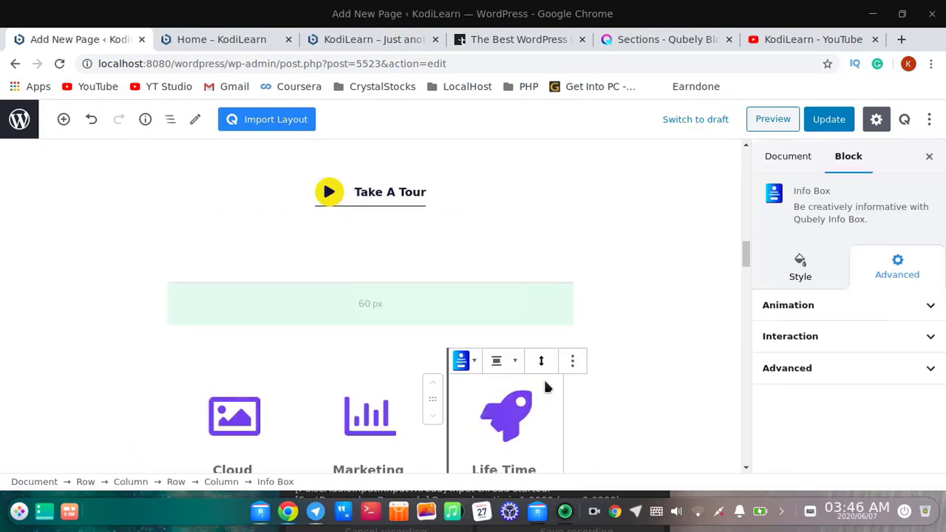
scroll(545, 386, down, 4)
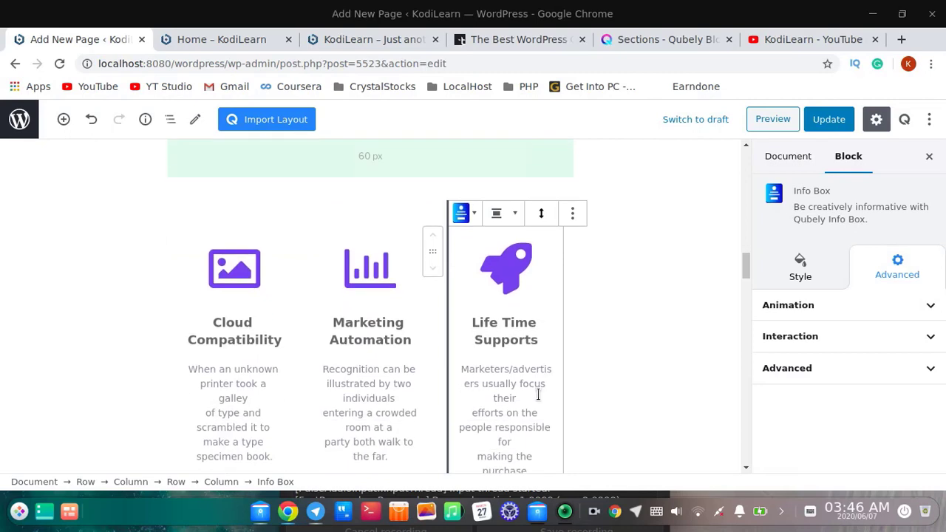
click(832, 323)
click(861, 354)
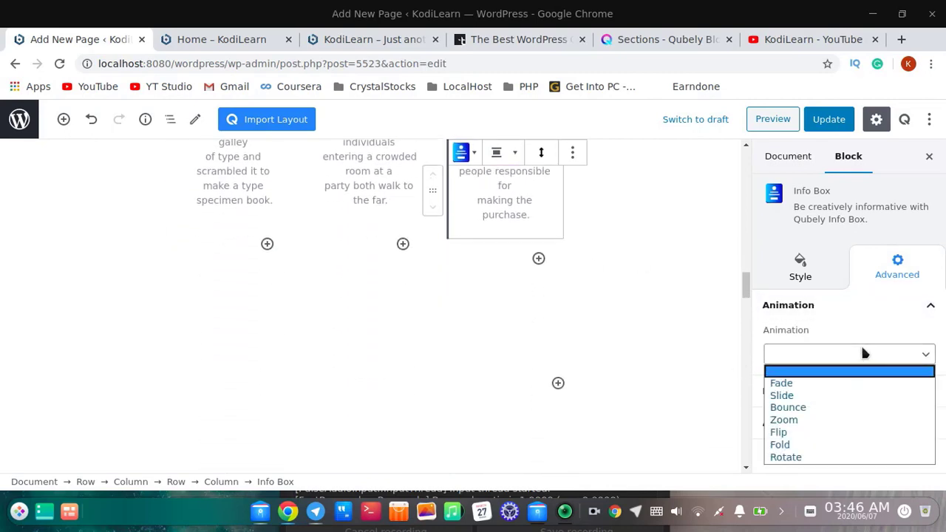
click(605, 323)
Step: Look over the Some Fun Facts counters' settings and the remaining sections of the page
scroll(285, 341, down, 5)
scroll(285, 344, down, 4)
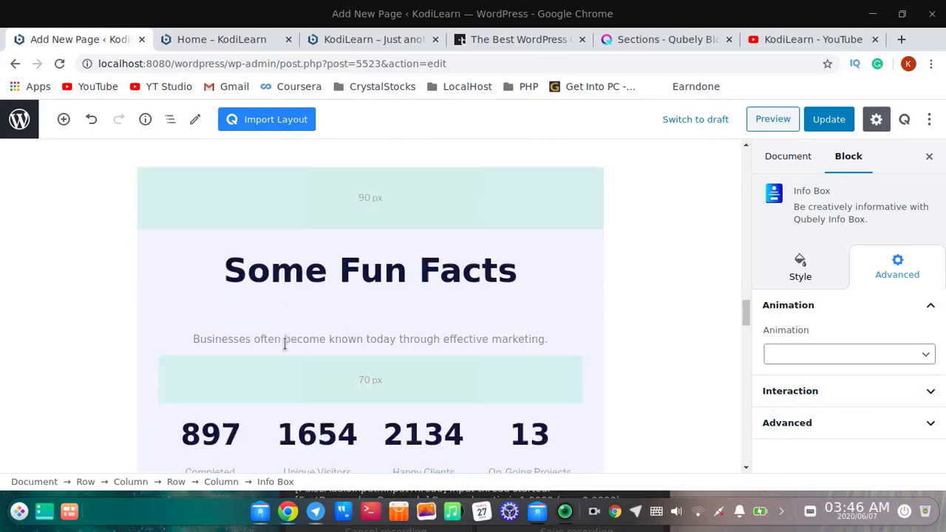
scroll(376, 384, up, 2)
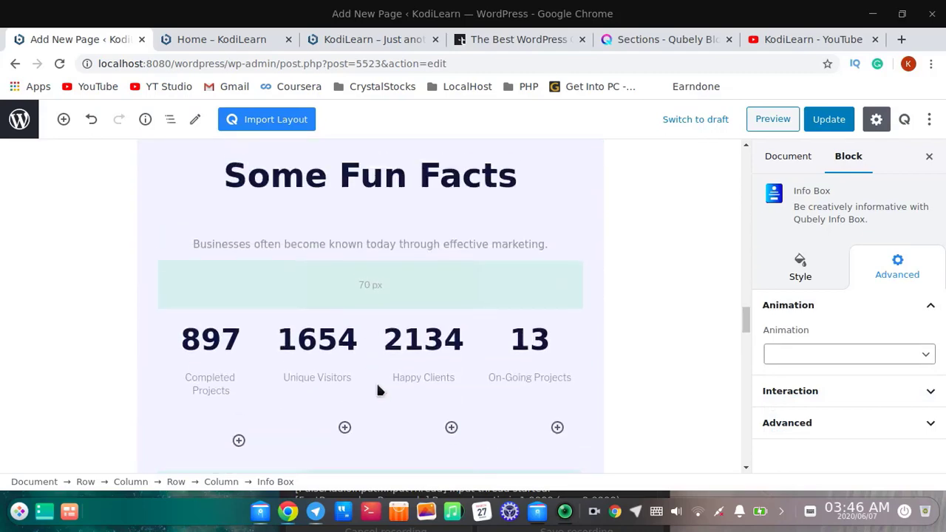
click(326, 338)
scroll(407, 344, down, 5)
scroll(365, 379, down, 8)
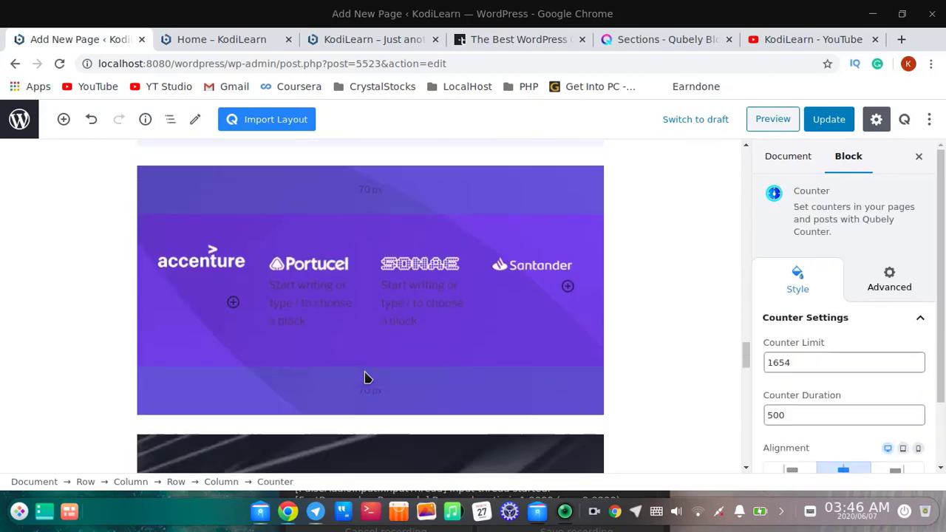
scroll(373, 373, up, 2)
scroll(466, 299, down, 3)
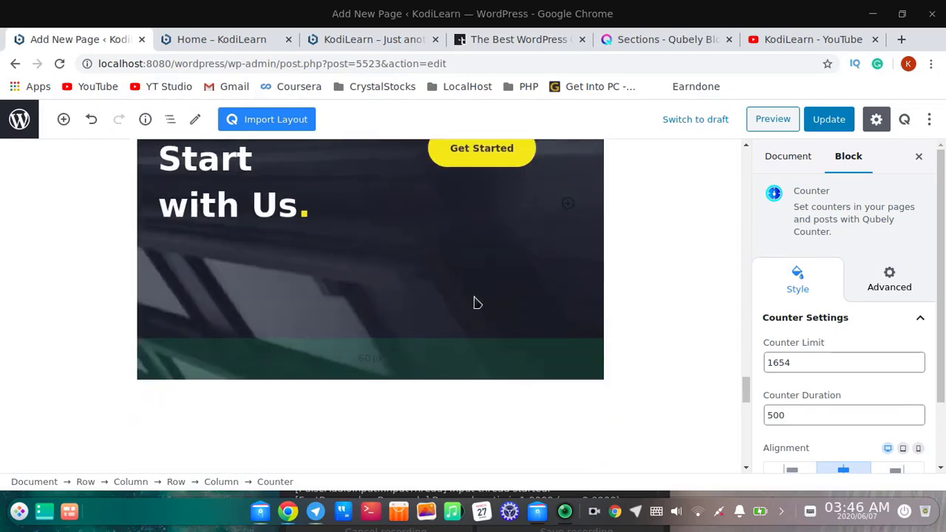
scroll(476, 302, up, 10)
scroll(271, 244, up, 15)
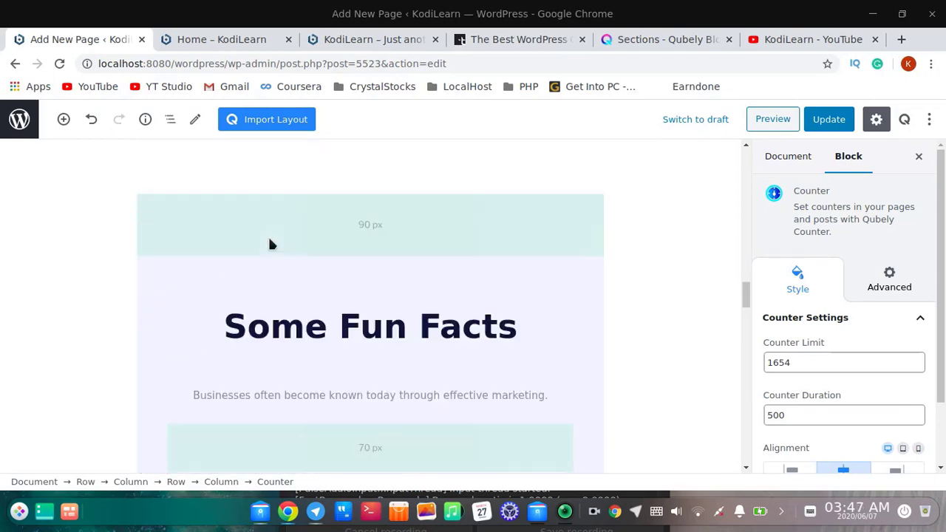
scroll(275, 288, up, 15)
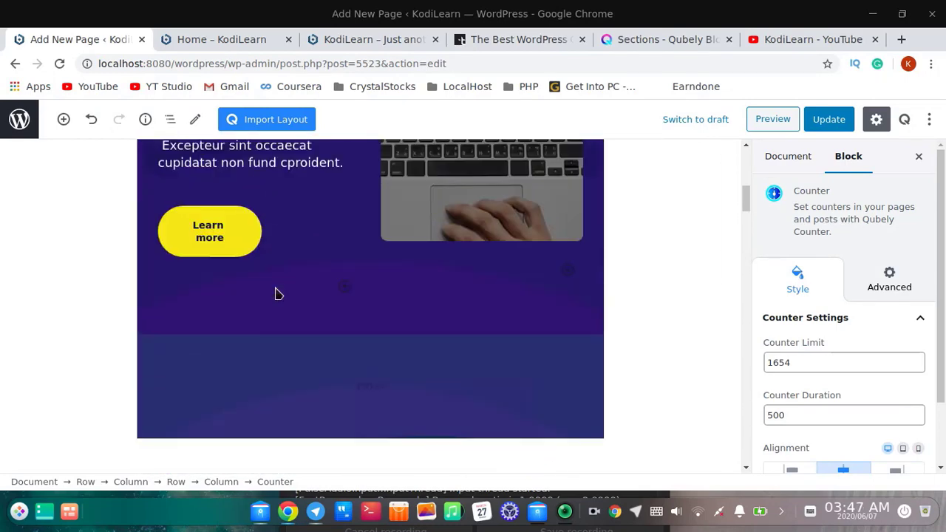
Step: Leave the Home page without saving and start a new page titled Home2
click(6, 121)
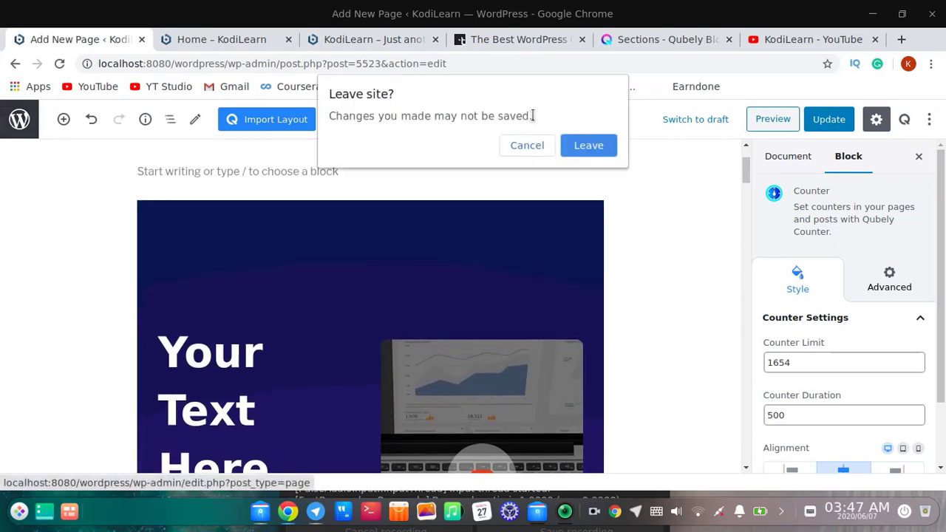
click(584, 145)
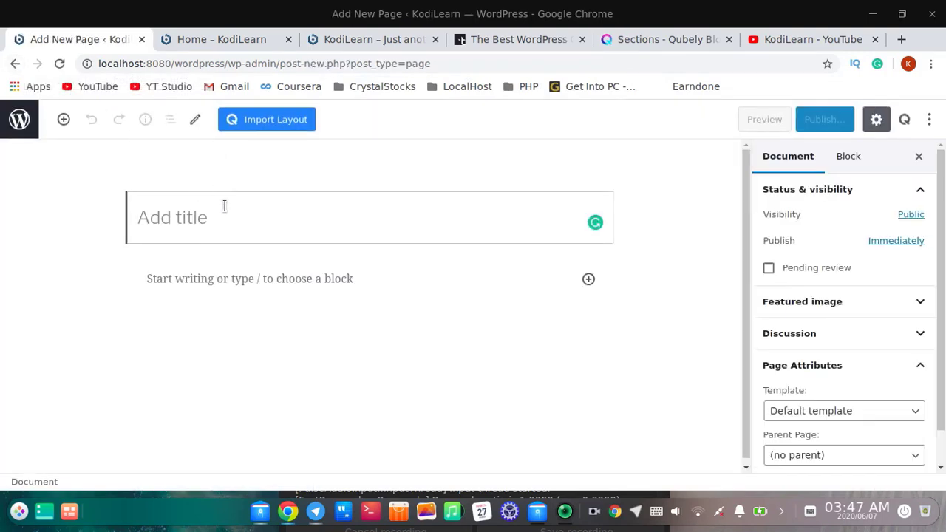
text(Home2)
click(204, 280)
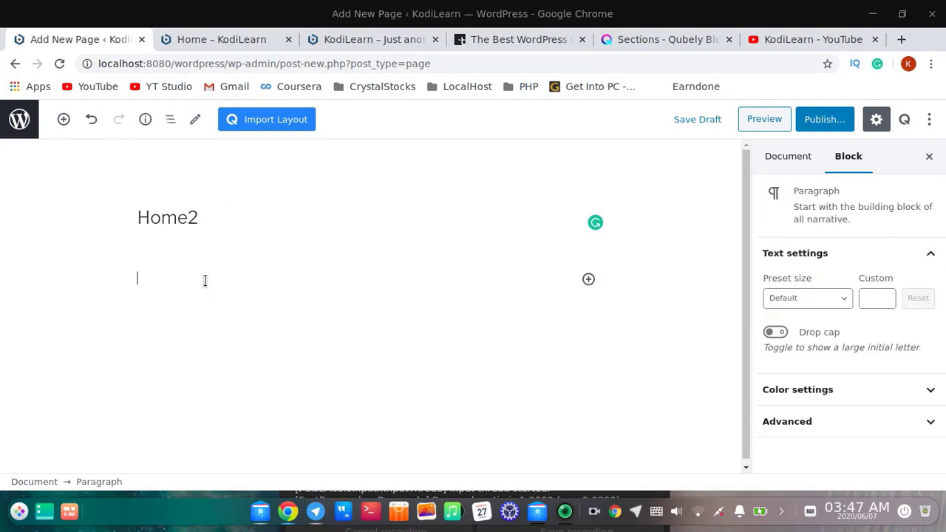
Step: Open the layout import library and look through the section categories, including the Call To Action designs
click(263, 119)
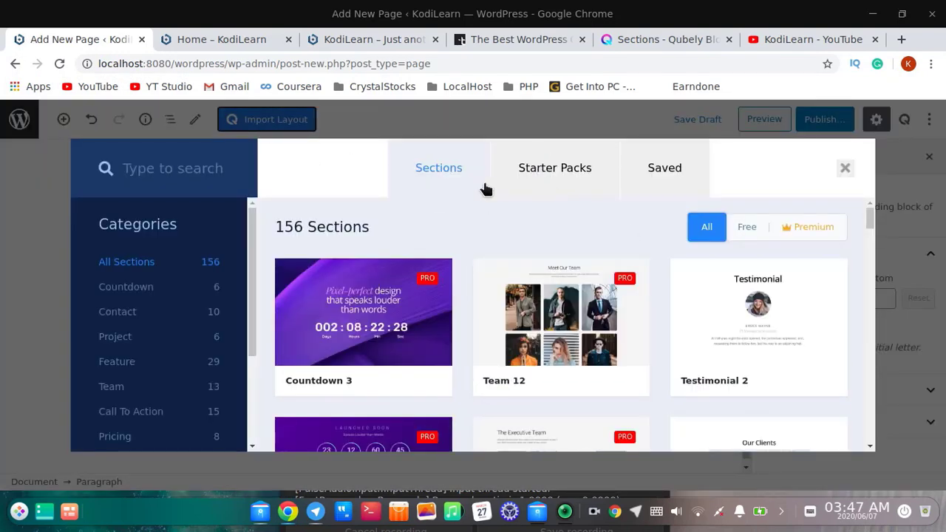
scroll(363, 388, down, 5)
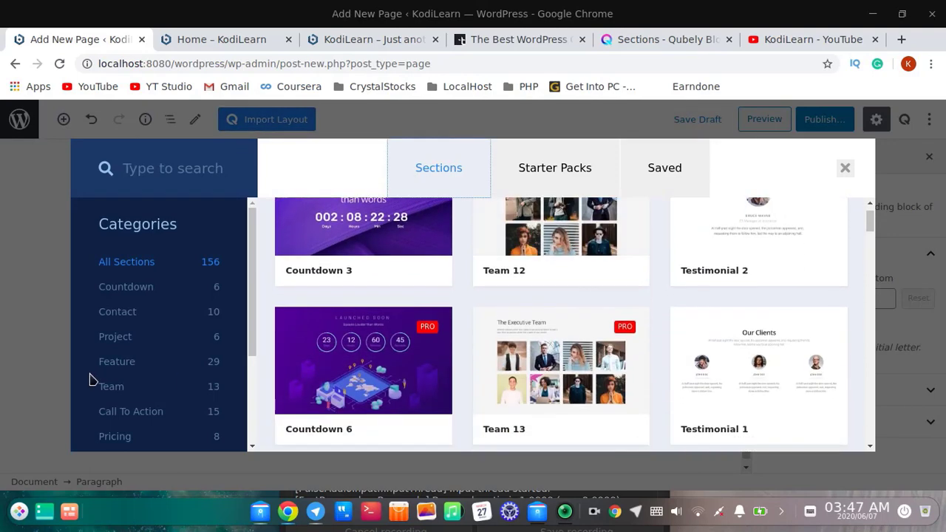
scroll(369, 382, up, 5)
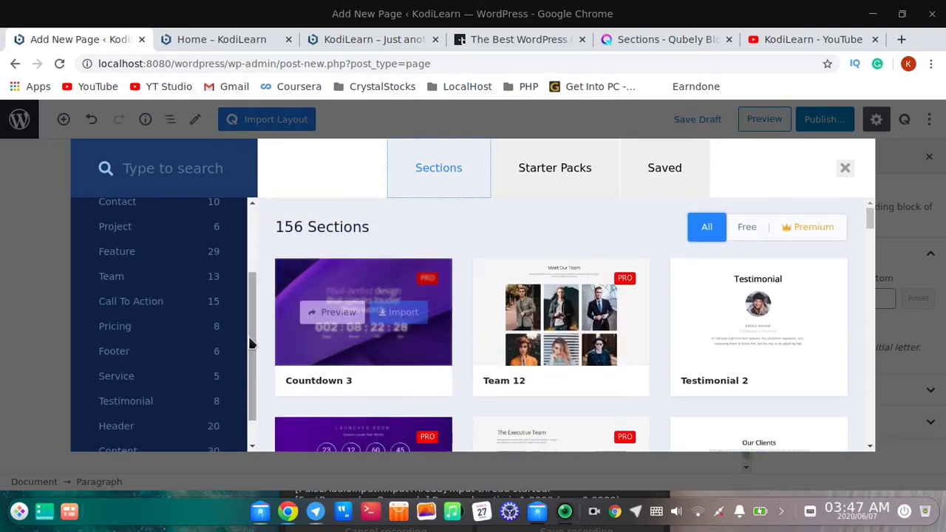
scroll(152, 368, up, 3)
scroll(248, 389, down, 3)
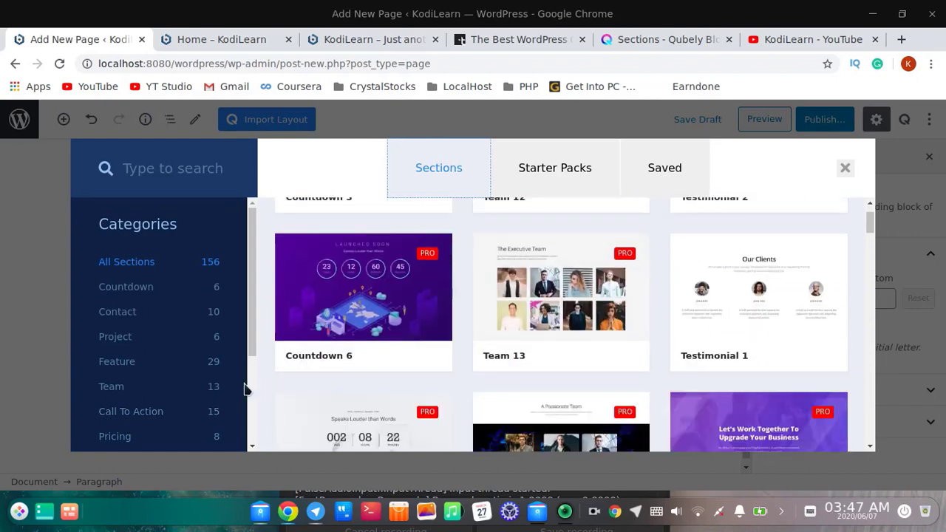
click(123, 416)
scroll(415, 312, down, 2)
scroll(456, 357, up, 5)
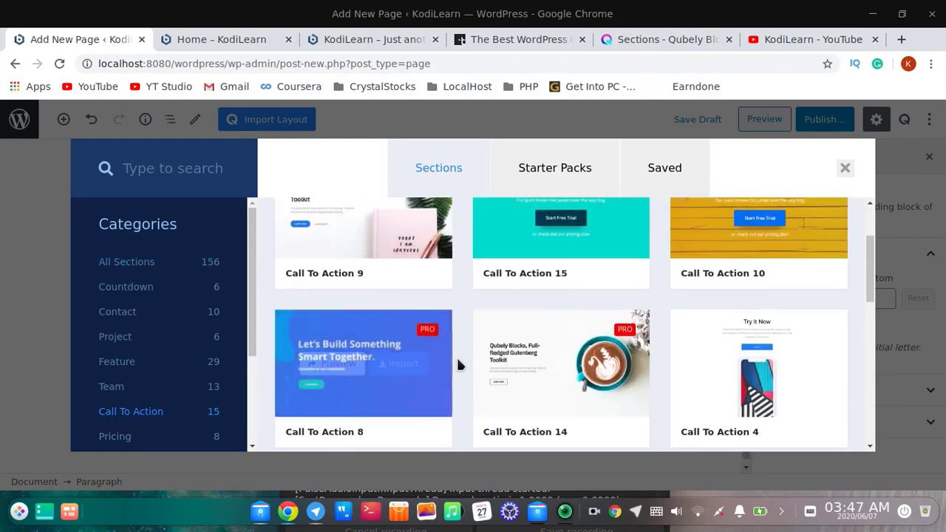
scroll(458, 363, down, 8)
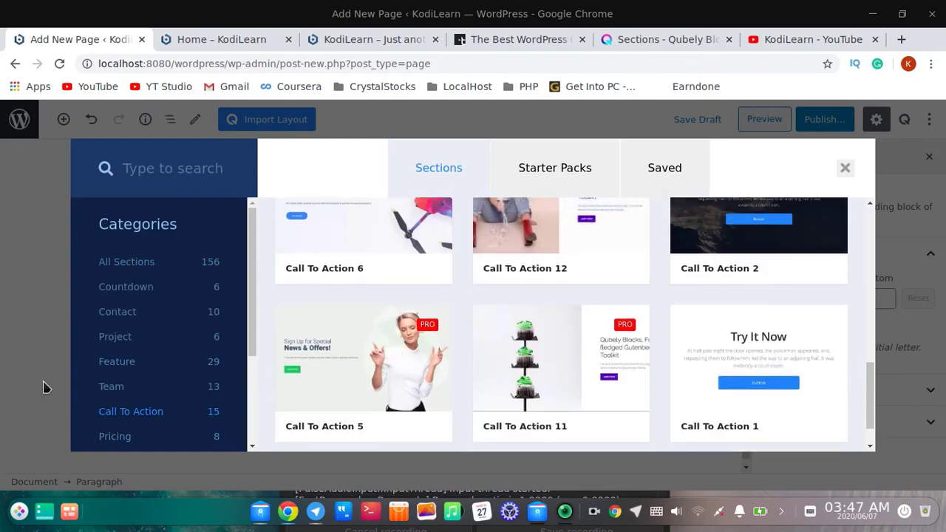
scroll(129, 414, down, 3)
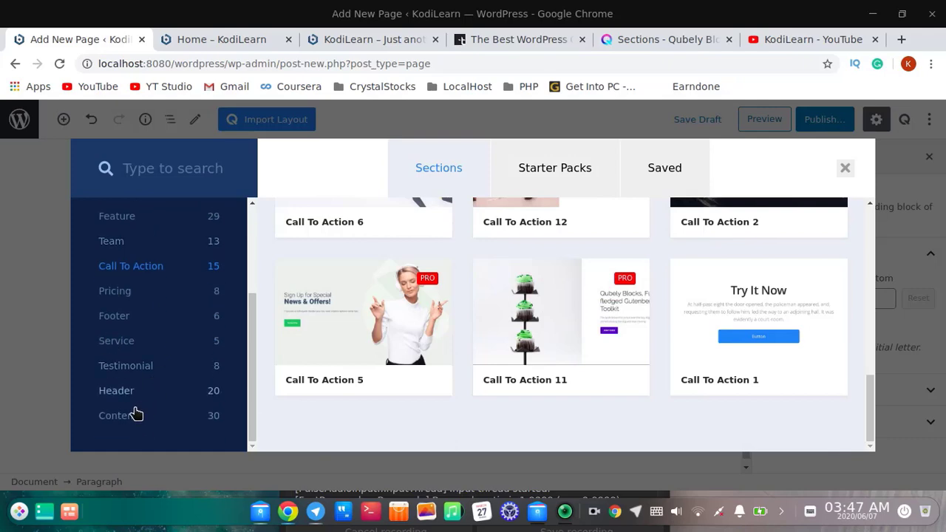
Step: Browse the Header category and import the Header 9 section into the Home2 page
click(144, 396)
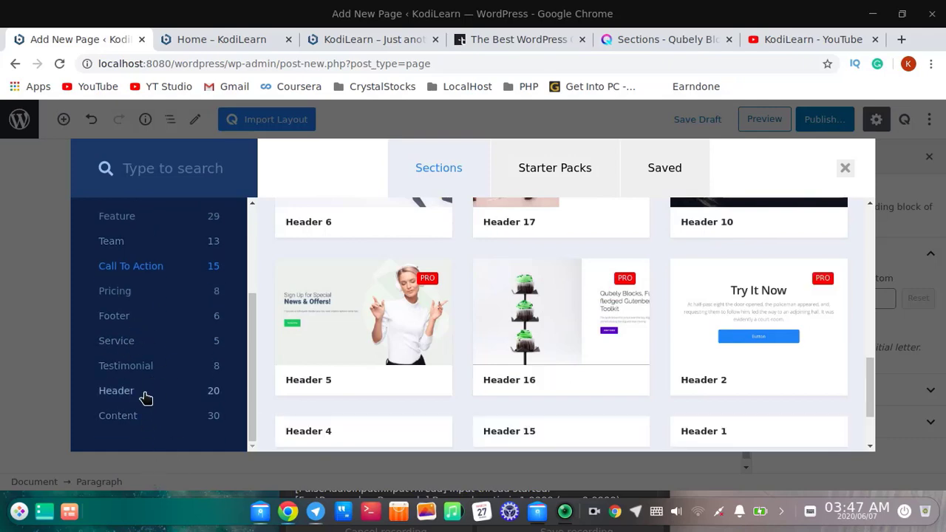
scroll(550, 316, up, 10)
scroll(547, 314, up, 1)
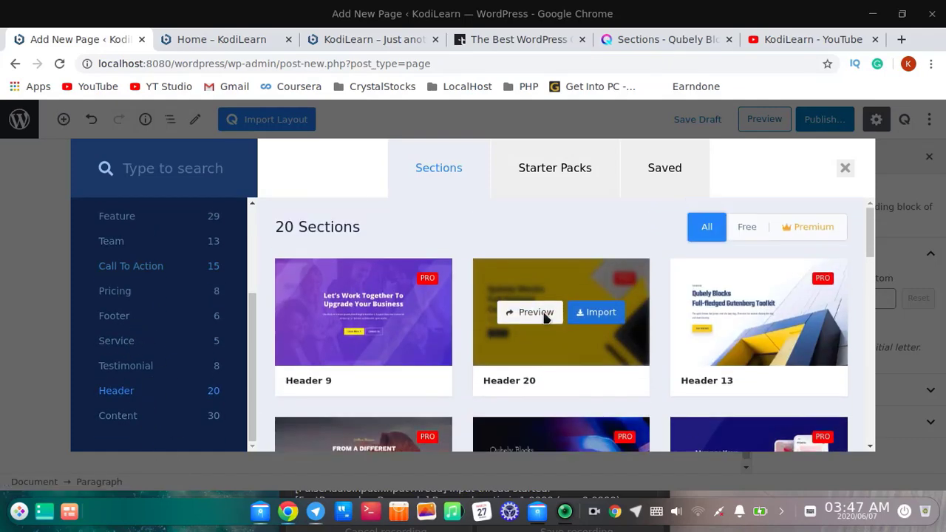
scroll(534, 338, down, 3)
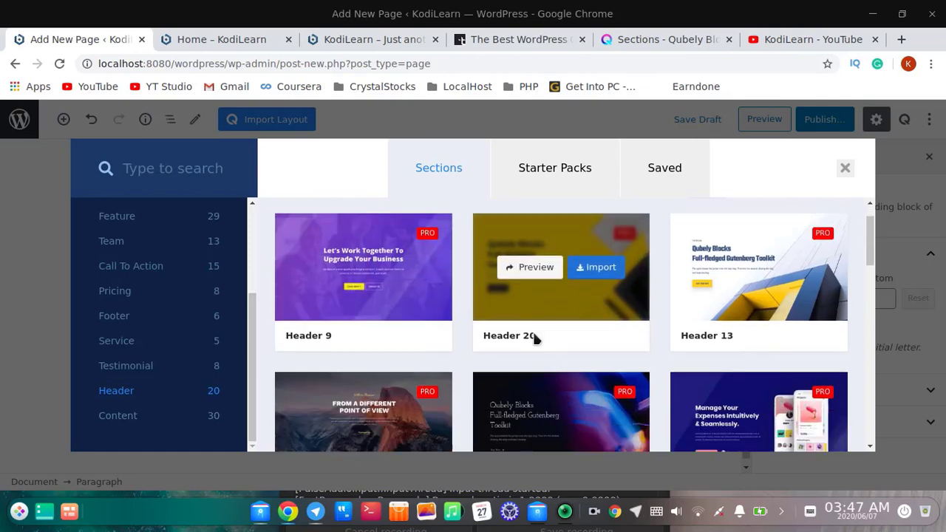
scroll(539, 338, up, 1)
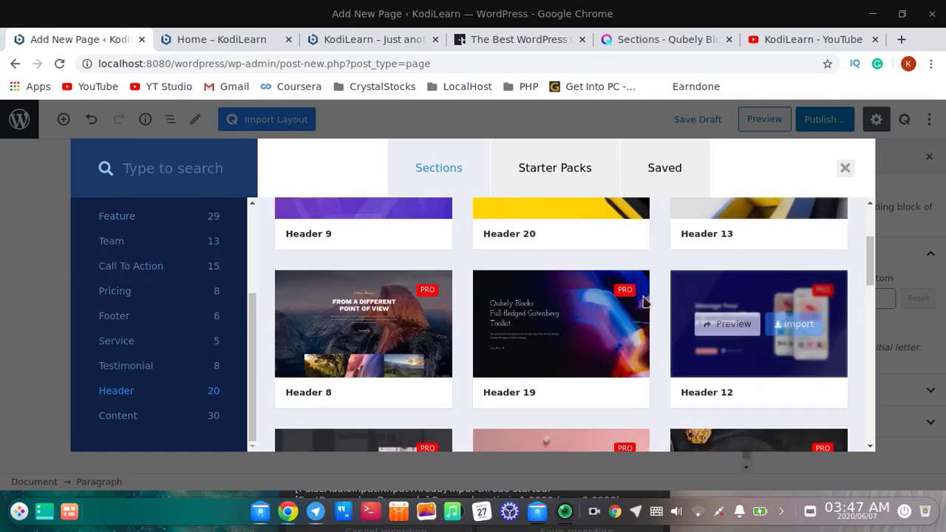
scroll(369, 318, up, 2)
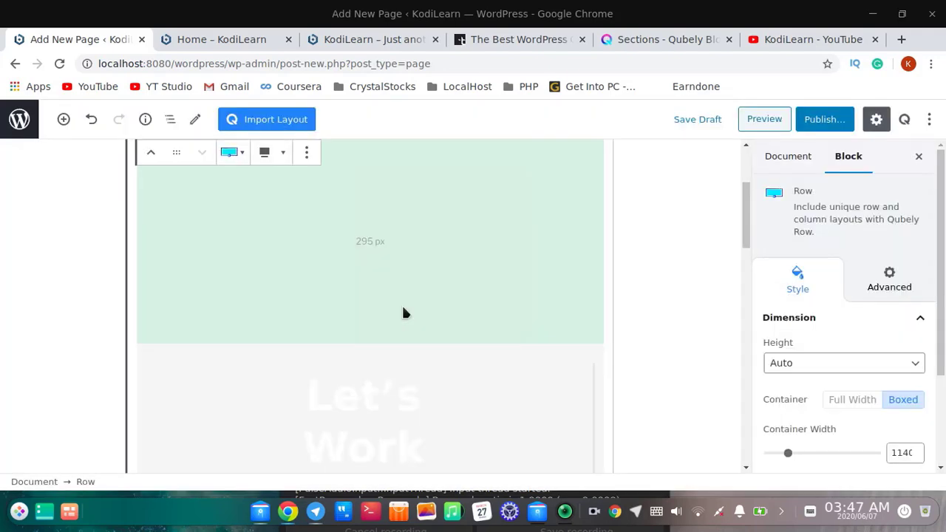
Step: Set the Home2 page's template to Qubely Full Width
scroll(402, 304, up, 4)
scroll(912, 347, down, 3)
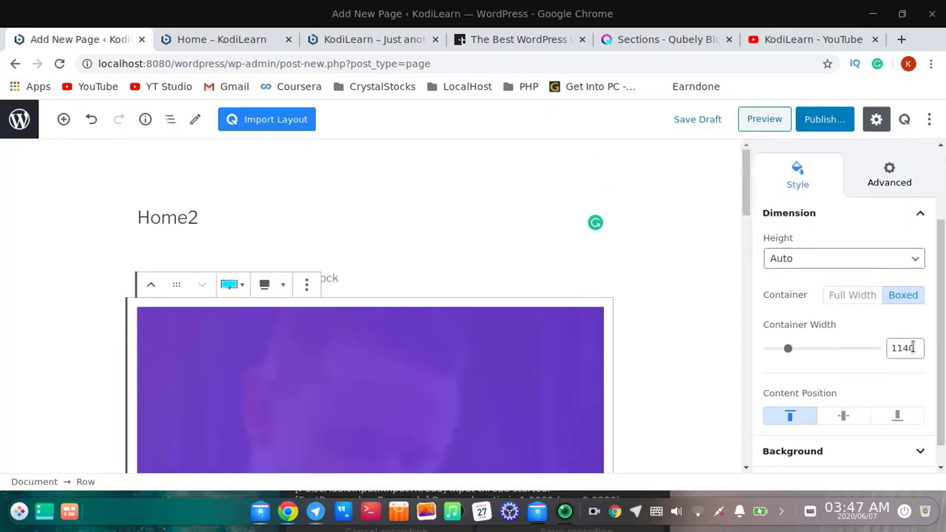
scroll(906, 293, up, 3)
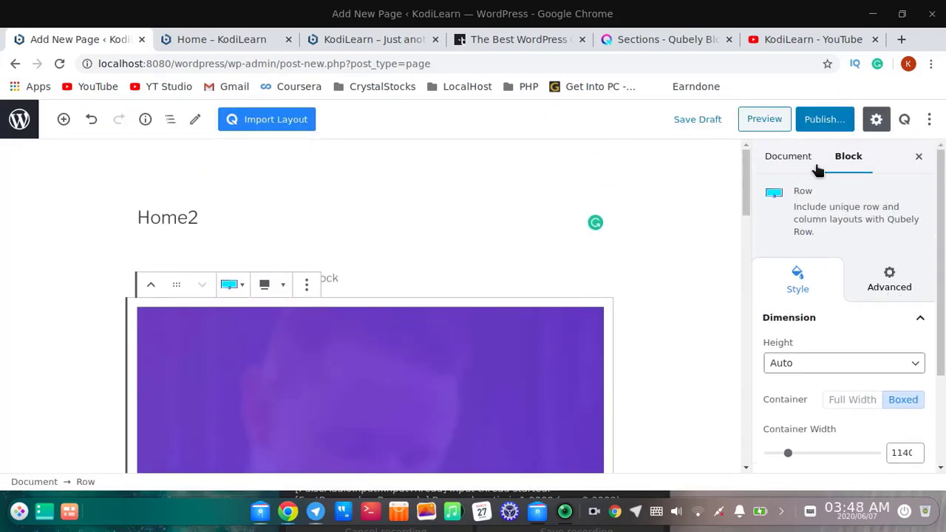
click(813, 161)
scroll(830, 340, down, 1)
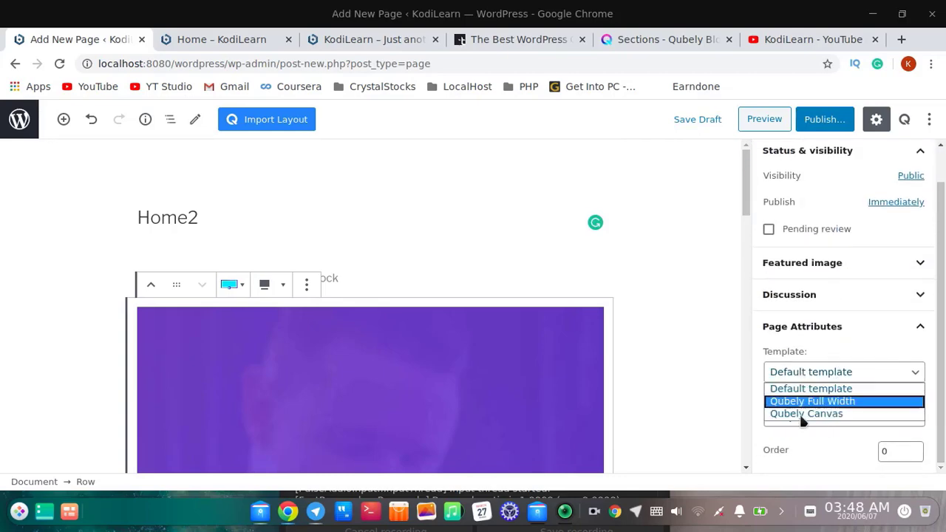
click(811, 402)
Step: Review the imported header section, publish the Home2 page and reload the editor
scroll(670, 386, down, 5)
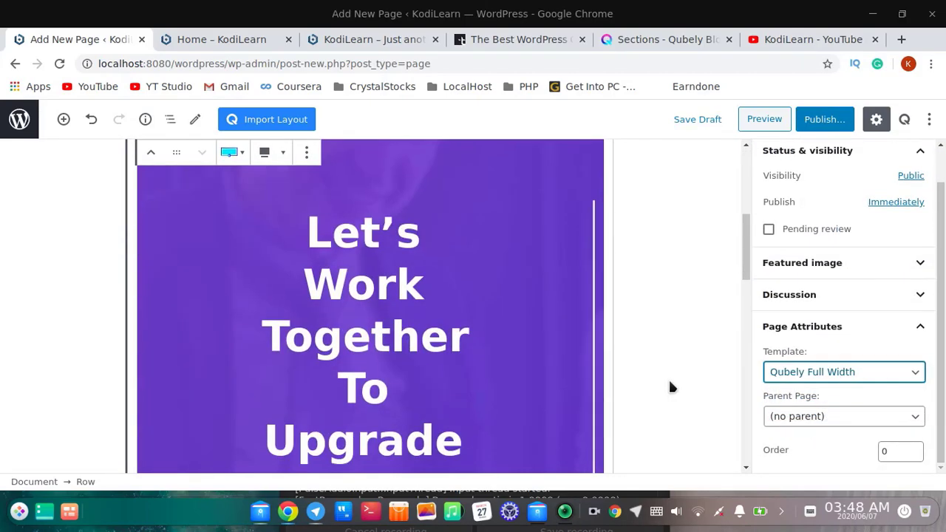
scroll(669, 386, down, 6)
right_click(670, 382)
click(660, 351)
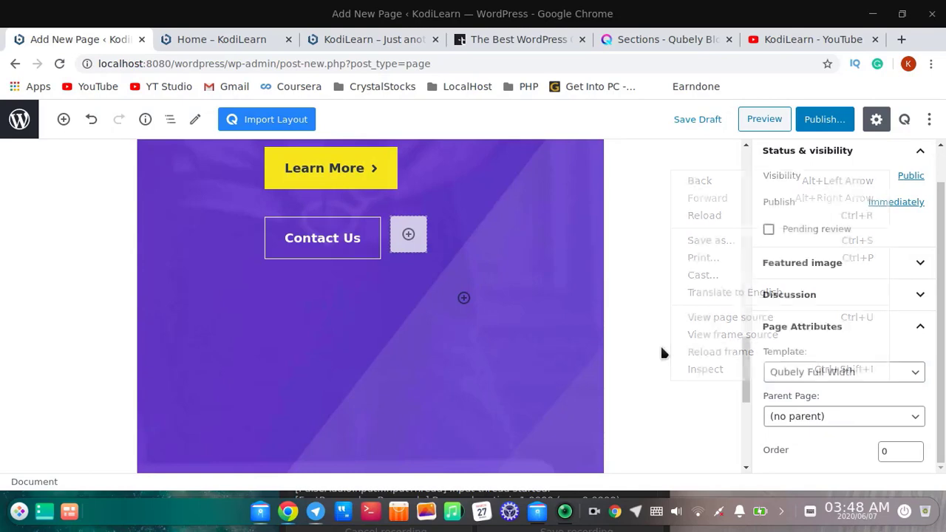
scroll(662, 353, up, 1)
scroll(663, 353, up, 6)
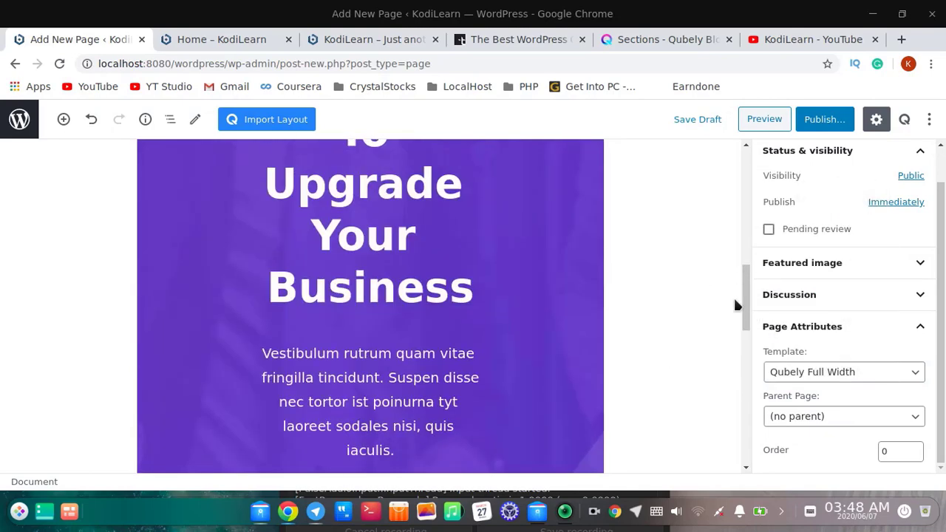
click(834, 120)
click(835, 120)
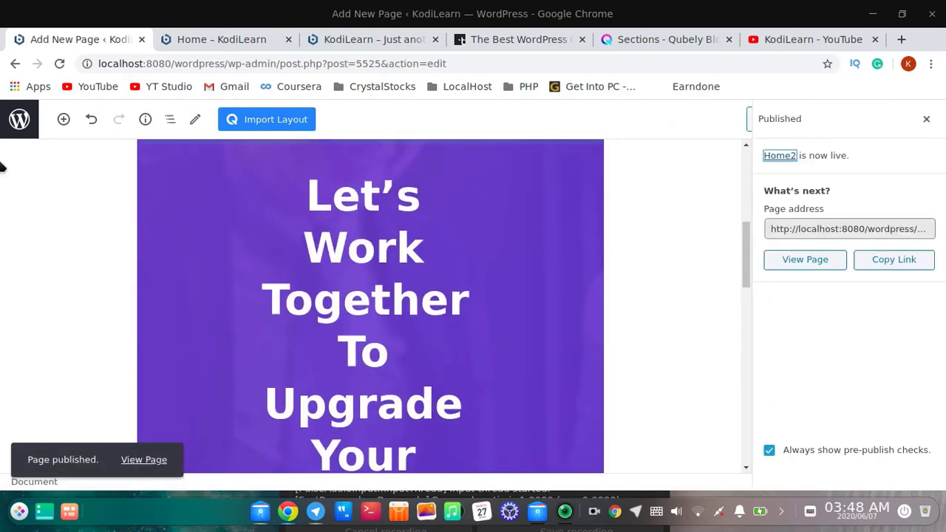
click(61, 64)
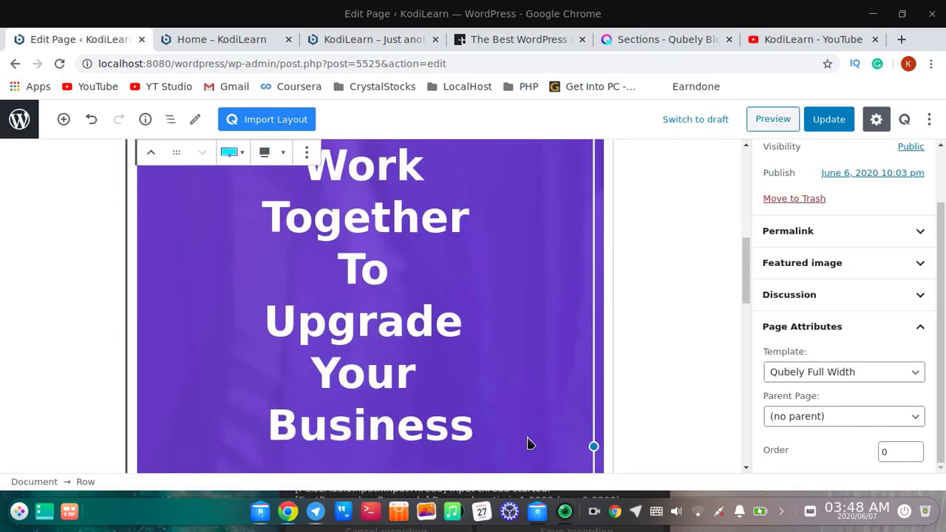
Step: Look over the header row's paragraph, buttons and block settings
scroll(528, 441, down, 5)
click(432, 347)
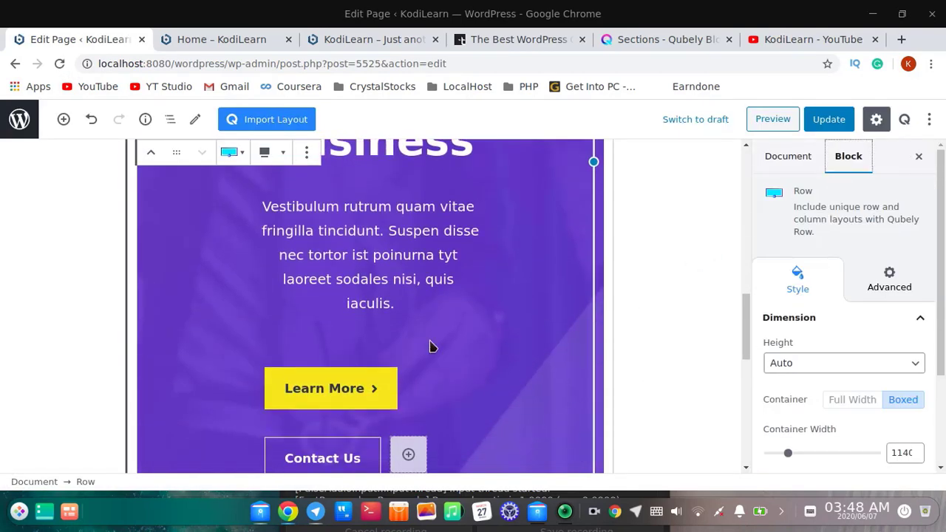
click(287, 389)
click(662, 310)
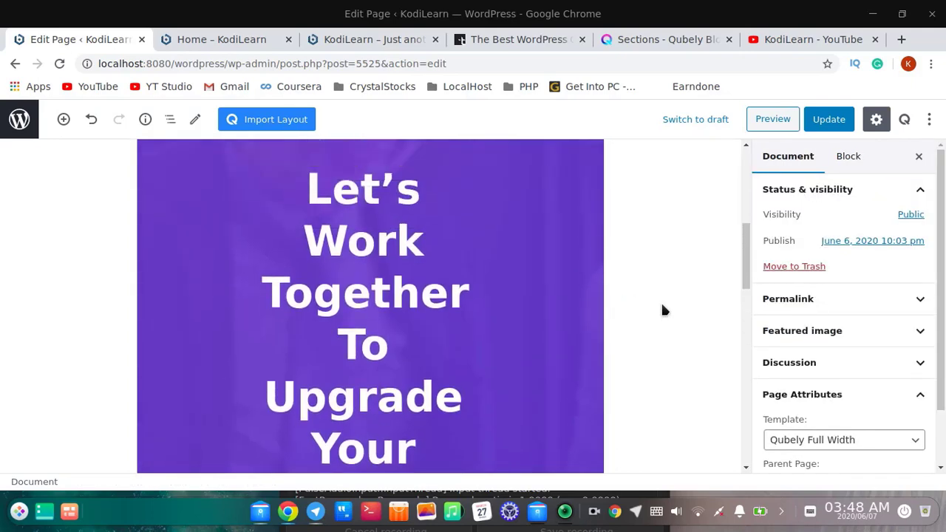
Step: Examine the Qubely blocks available for insertion below the header section
scroll(661, 311, down, 5)
scroll(527, 314, down, 3)
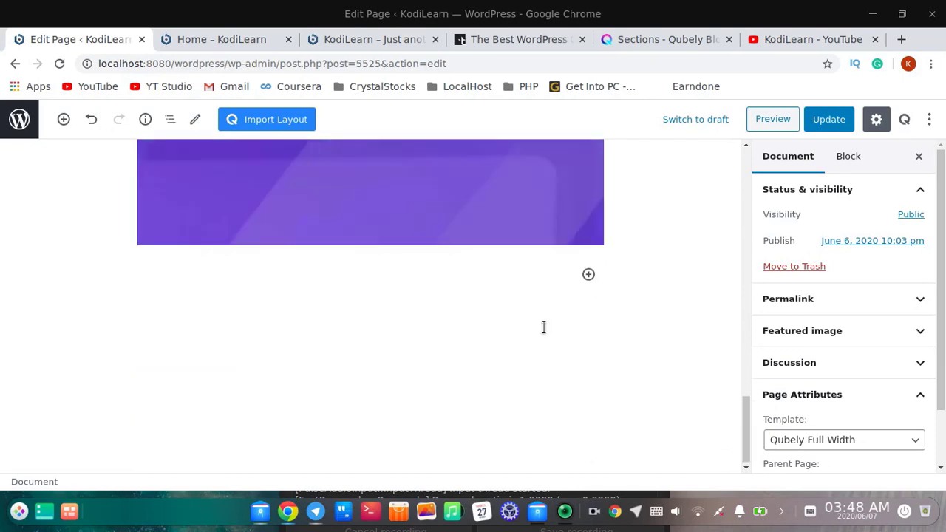
click(589, 274)
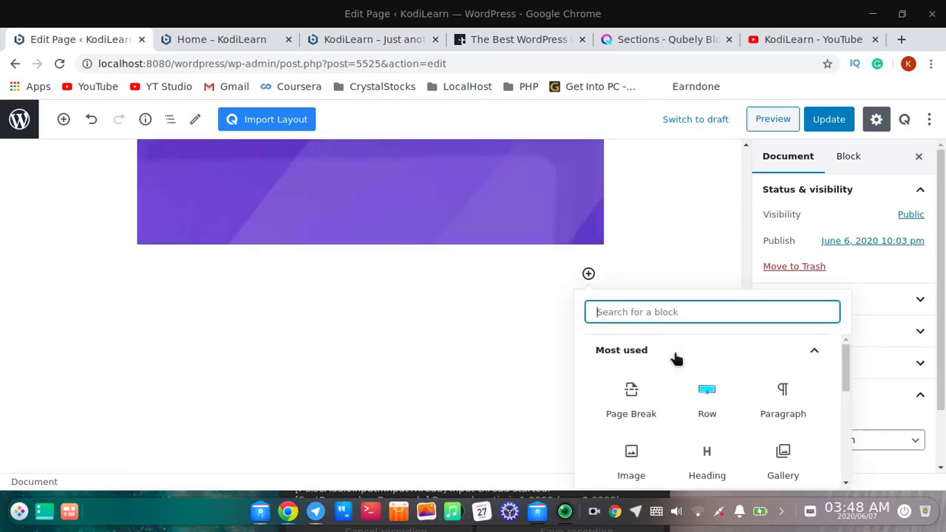
click(680, 350)
scroll(682, 346, down, 1)
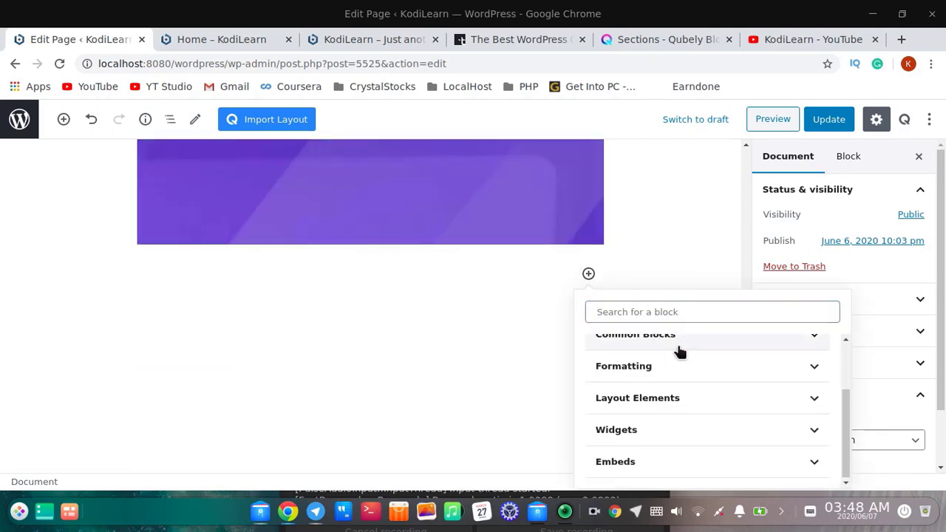
scroll(676, 376, up, 2)
click(673, 373)
scroll(675, 370, down, 3)
scroll(676, 373, up, 1)
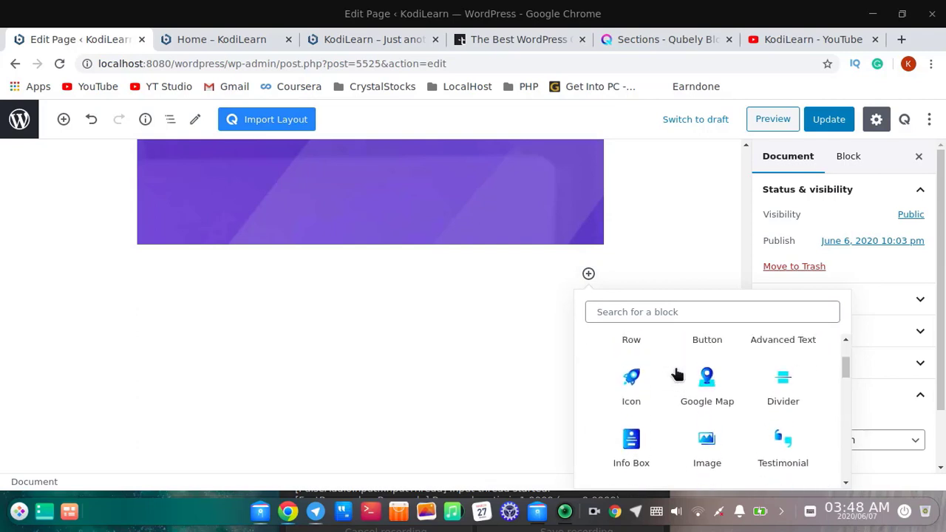
scroll(676, 373, down, 8)
scroll(676, 373, down, 3)
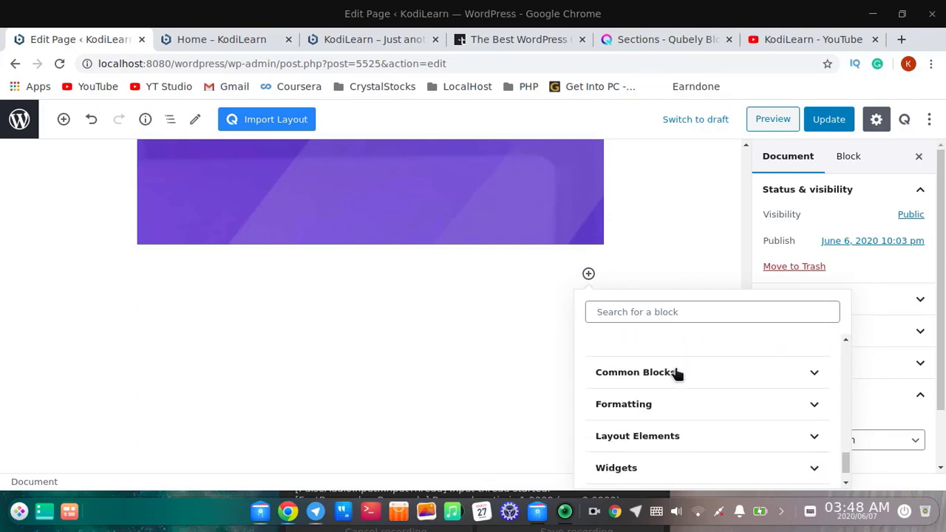
scroll(677, 373, up, 7)
scroll(669, 411, up, 5)
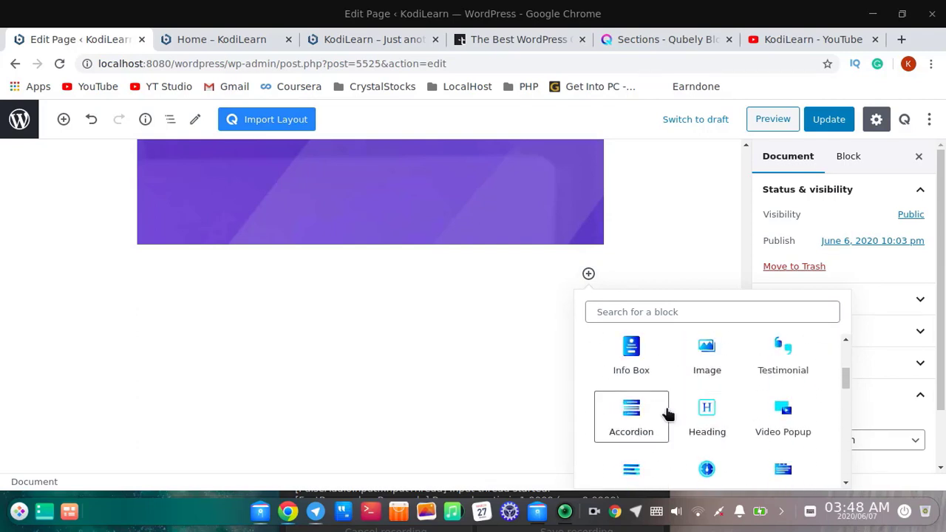
scroll(667, 414, down, 2)
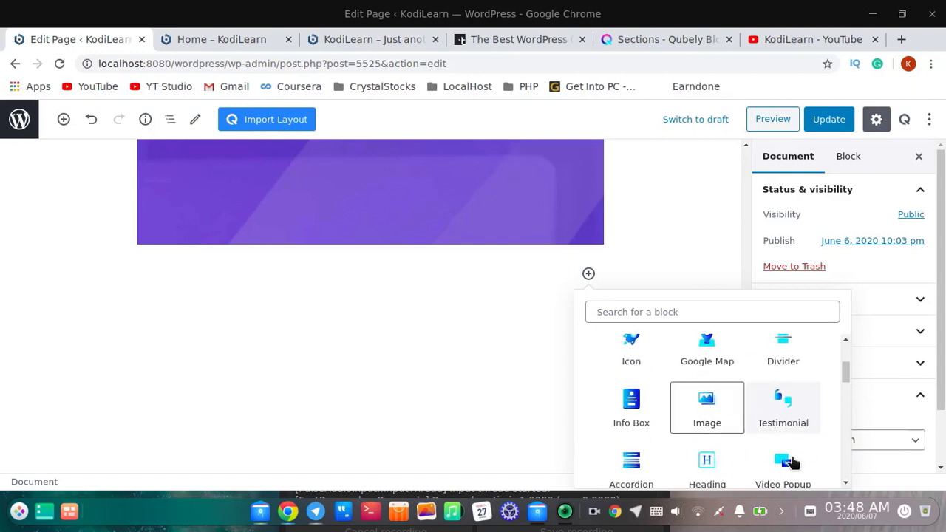
scroll(788, 462, down, 5)
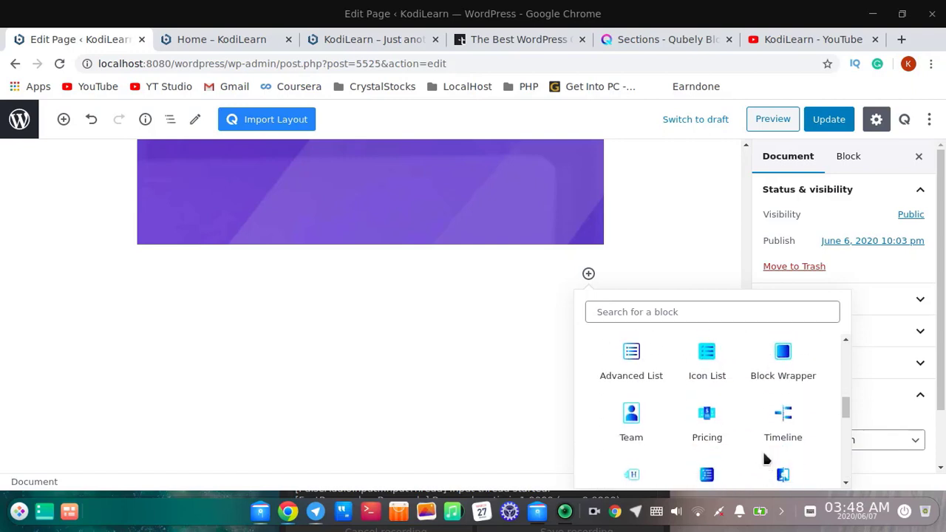
scroll(764, 449, down, 2)
scroll(761, 450, up, 2)
scroll(642, 439, down, 3)
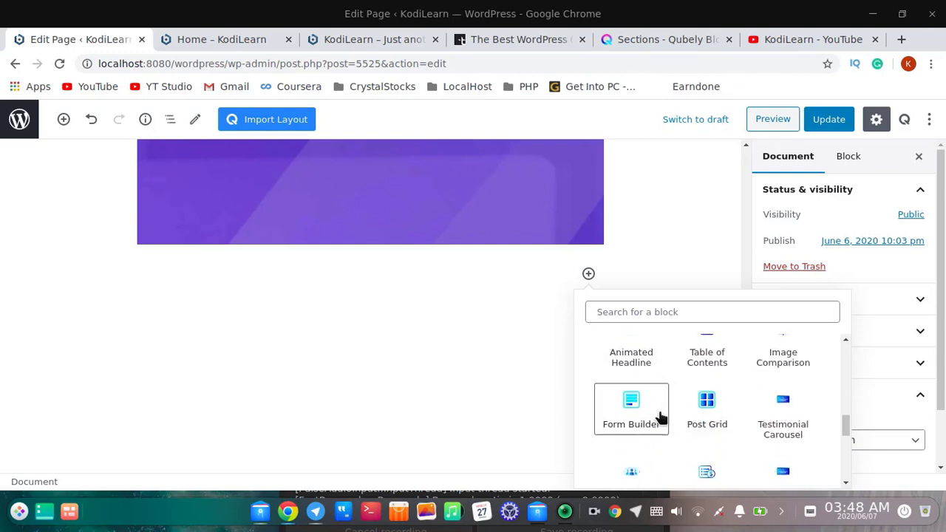
scroll(666, 421, down, 1)
scroll(732, 422, down, 1)
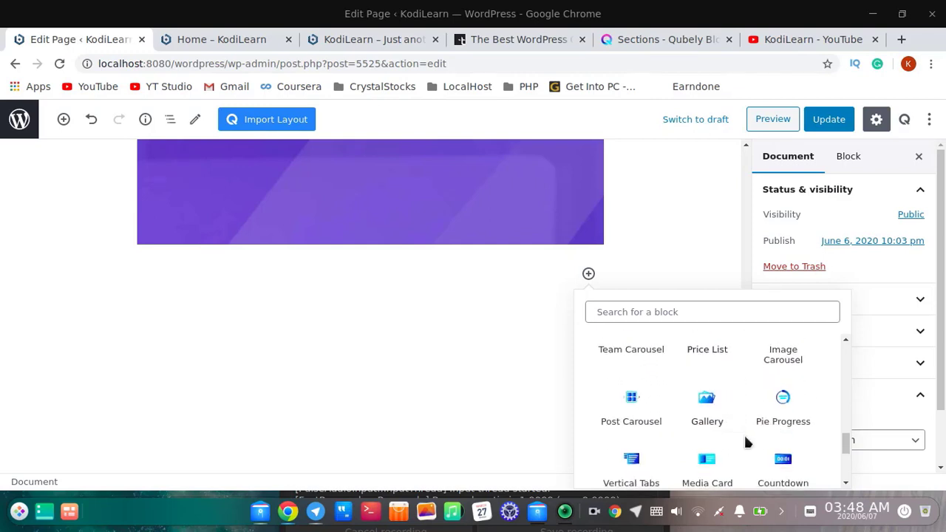
scroll(747, 441, down, 1)
scroll(731, 439, down, 3)
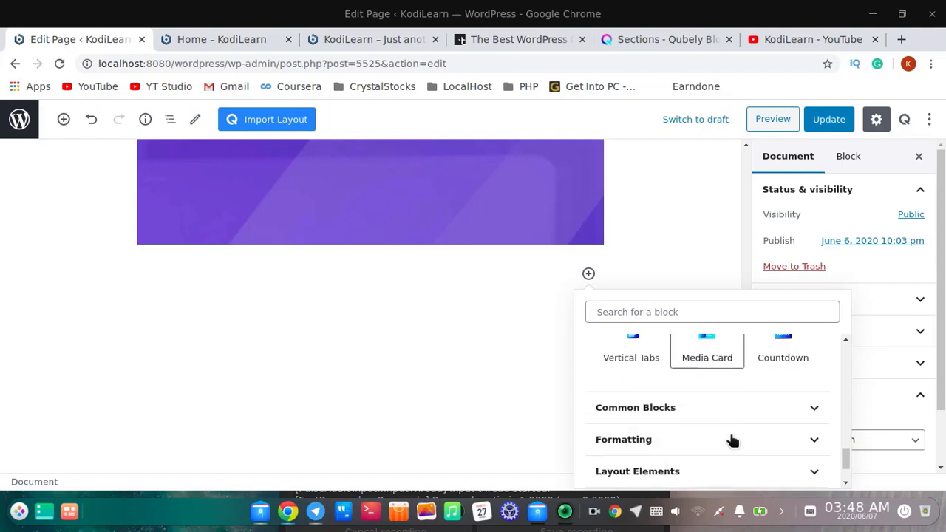
Step: Insert a Post Grid block below the header section
scroll(655, 433, up, 4)
scroll(647, 430, up, 3)
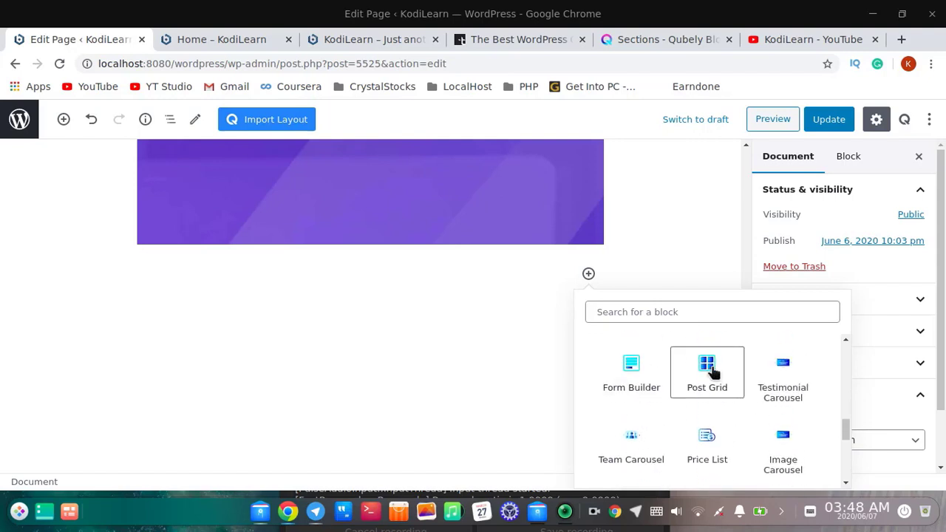
click(708, 372)
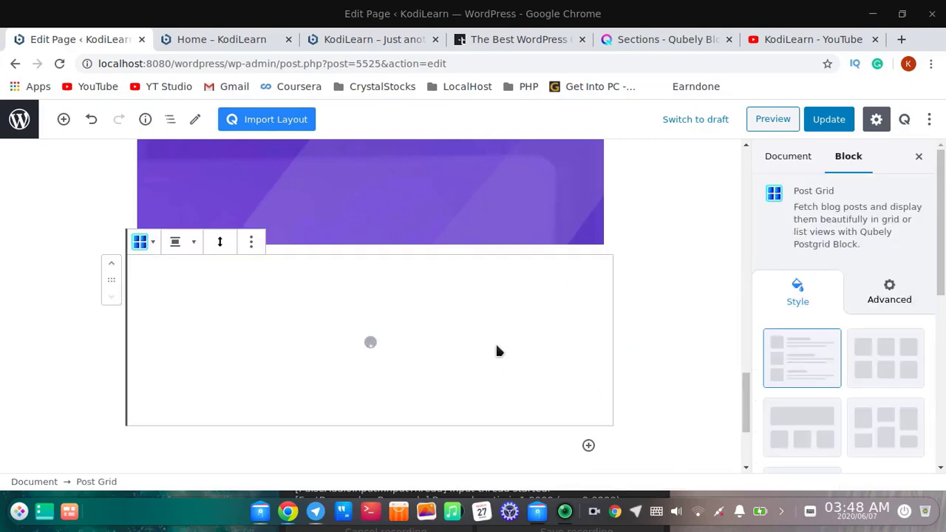
Step: Try other layouts for the Post Grid block and expand its Post Design settings
scroll(496, 351, down, 2)
scroll(496, 350, up, 1)
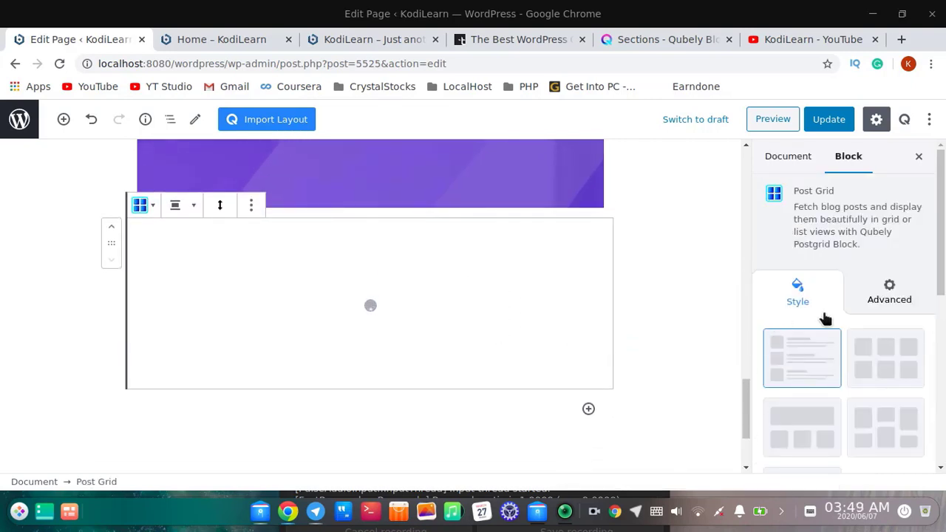
scroll(886, 392, down, 5)
scroll(887, 370, up, 3)
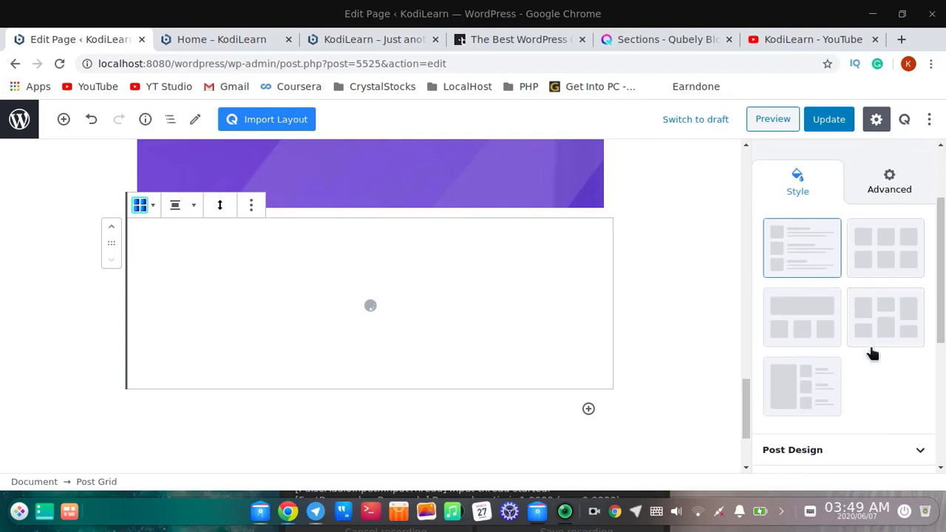
click(794, 374)
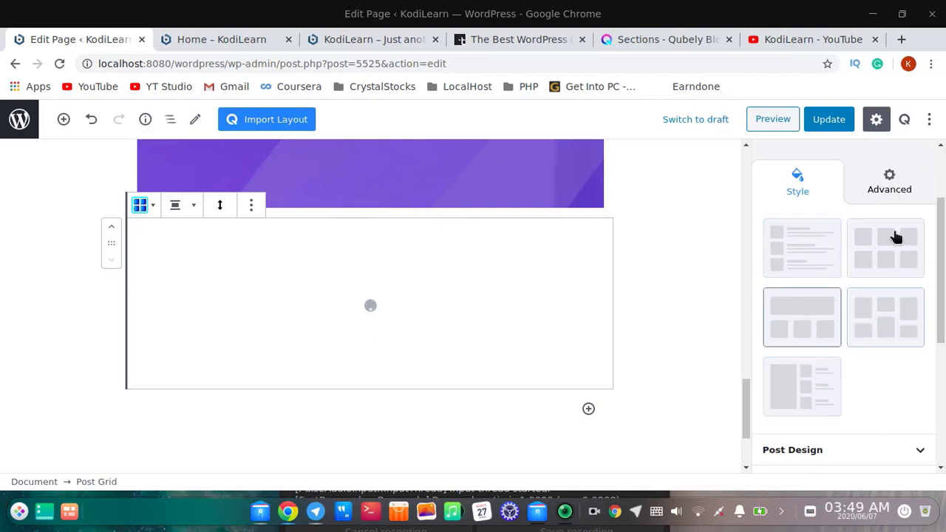
scroll(865, 340, down, 3)
click(893, 264)
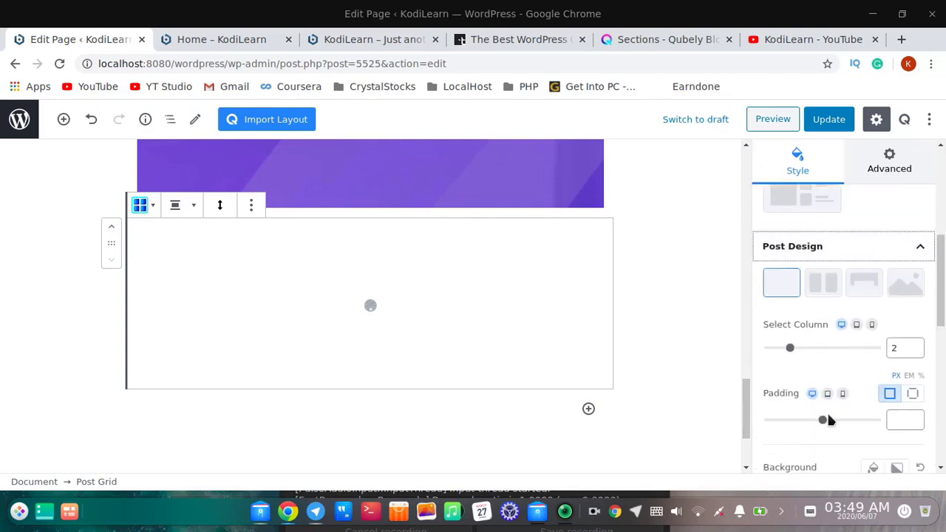
scroll(828, 414, down, 3)
scroll(828, 421, up, 3)
Step: Remove the Post Grid block from below the header section
right_click(458, 300)
click(413, 303)
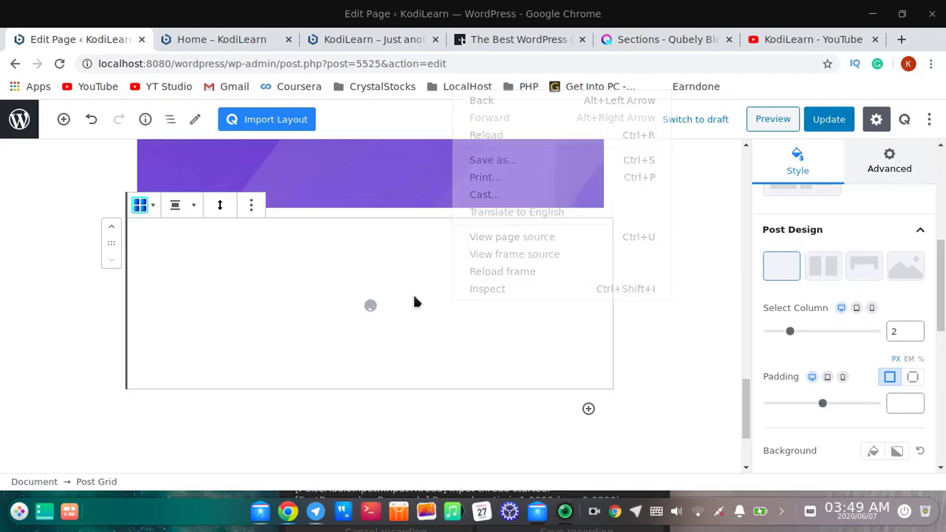
click(249, 207)
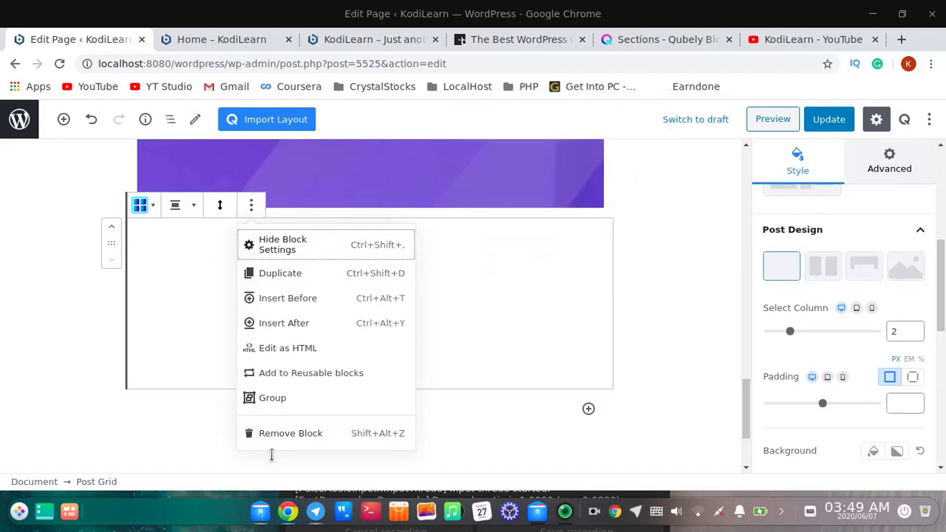
click(290, 433)
Step: Import the ready-made Service 1 section from the Service category below the header section
scroll(310, 399, down, 5)
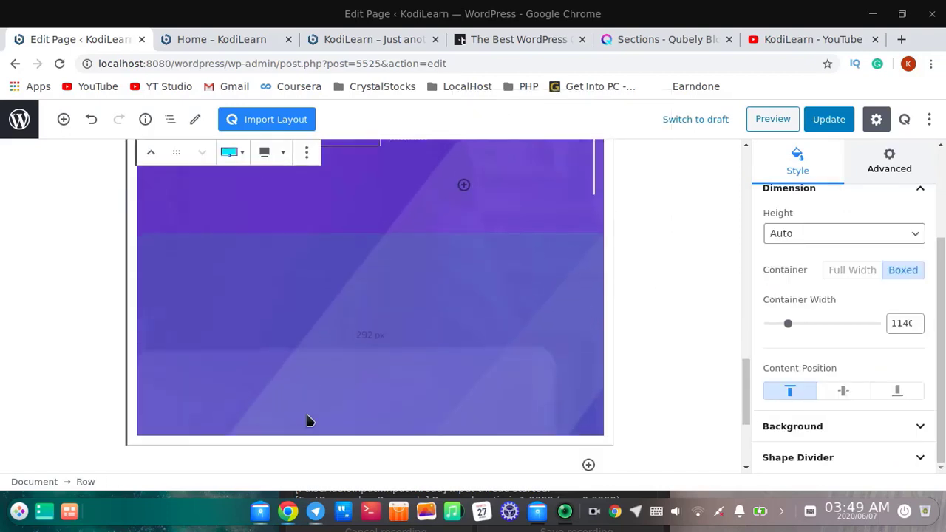
click(265, 122)
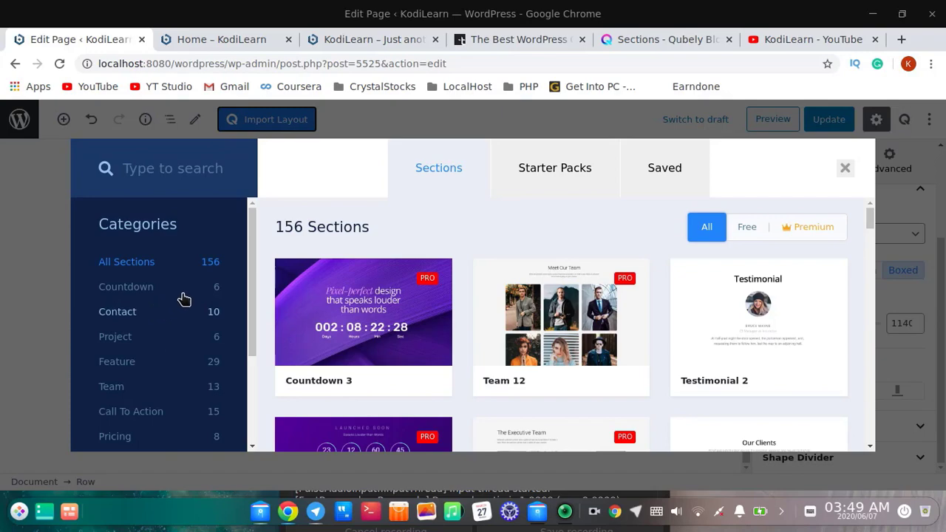
scroll(647, 303, down, 15)
scroll(418, 331, up, 12)
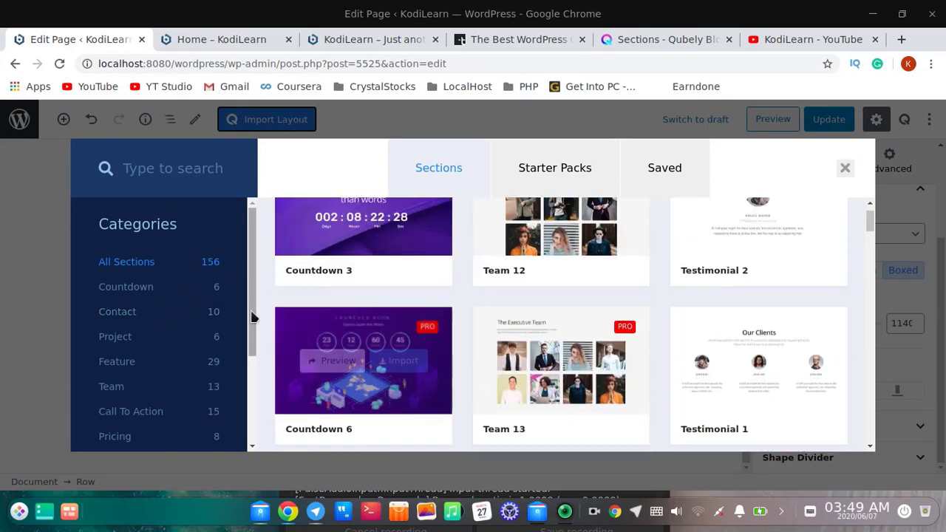
drag(251, 317, 251, 402)
click(116, 341)
scroll(671, 310, down, 3)
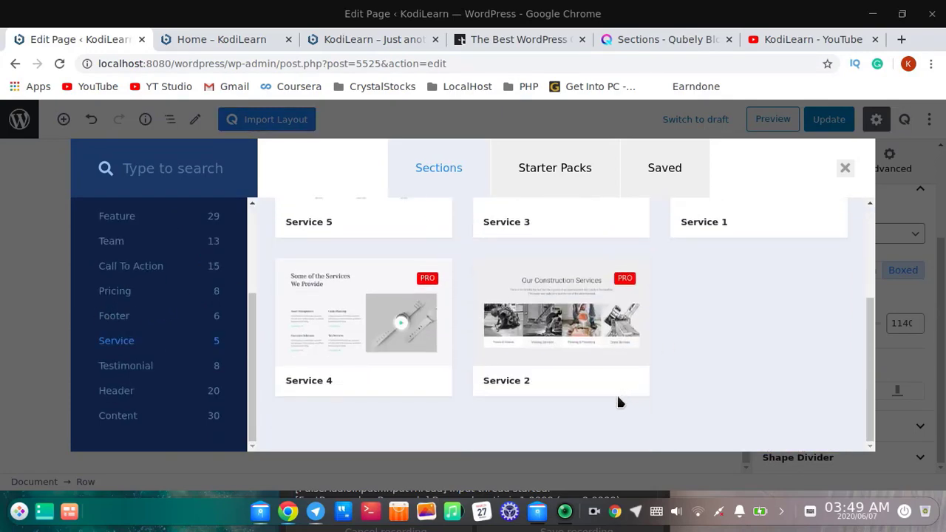
scroll(730, 324, up, 3)
mouse_move(752, 277)
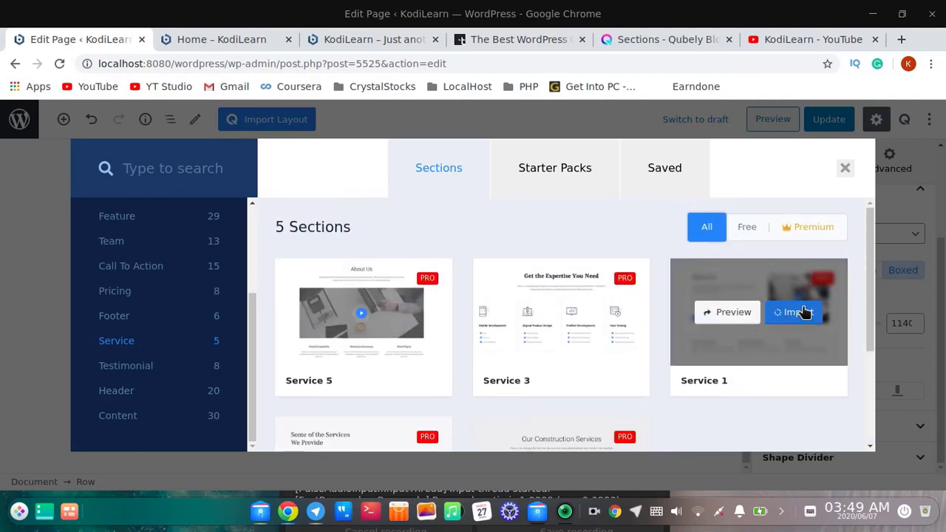
Step: Insert a Row block below the imported About Us service section
scroll(497, 331, down, 9)
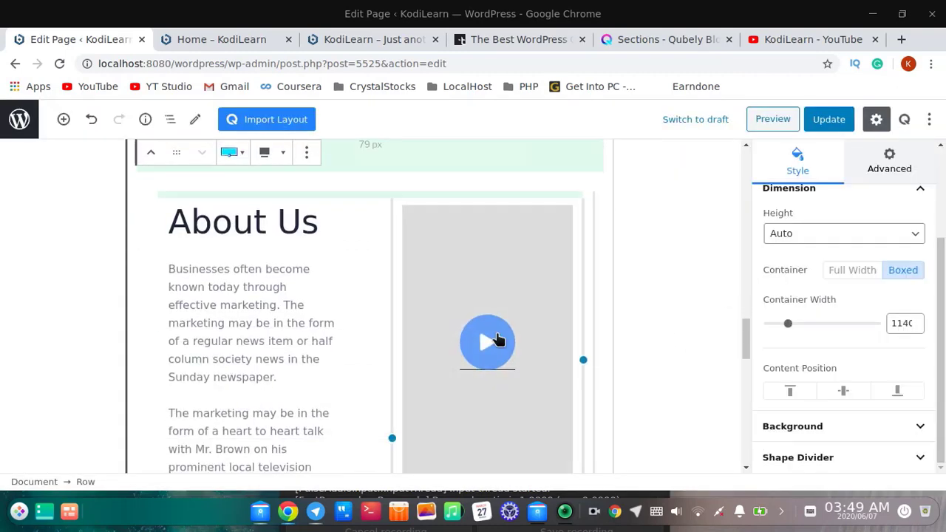
scroll(394, 348, up, 1)
scroll(376, 348, up, 5)
scroll(451, 441, down, 9)
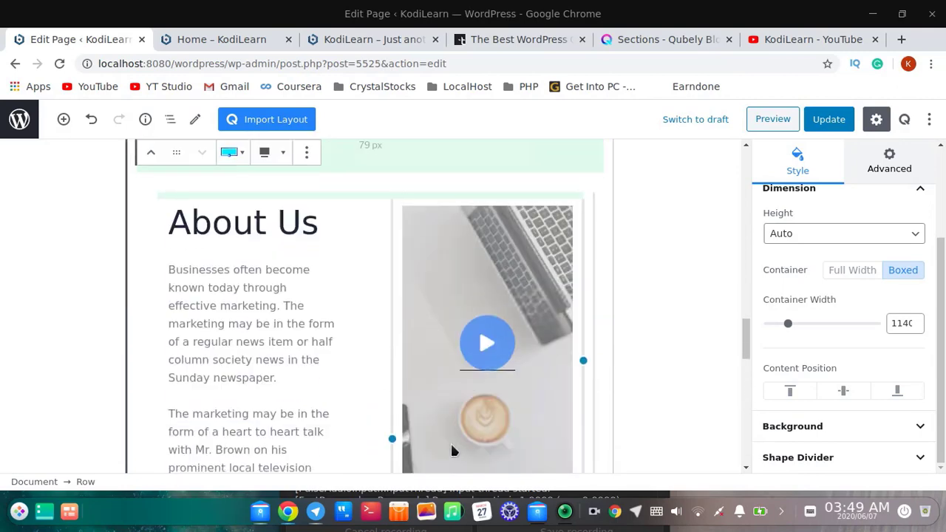
scroll(417, 337, down, 4)
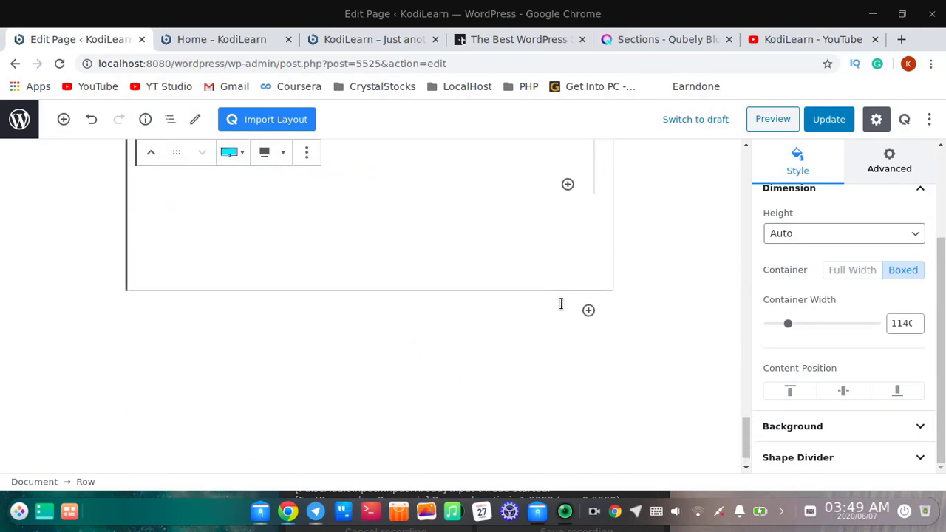
click(588, 311)
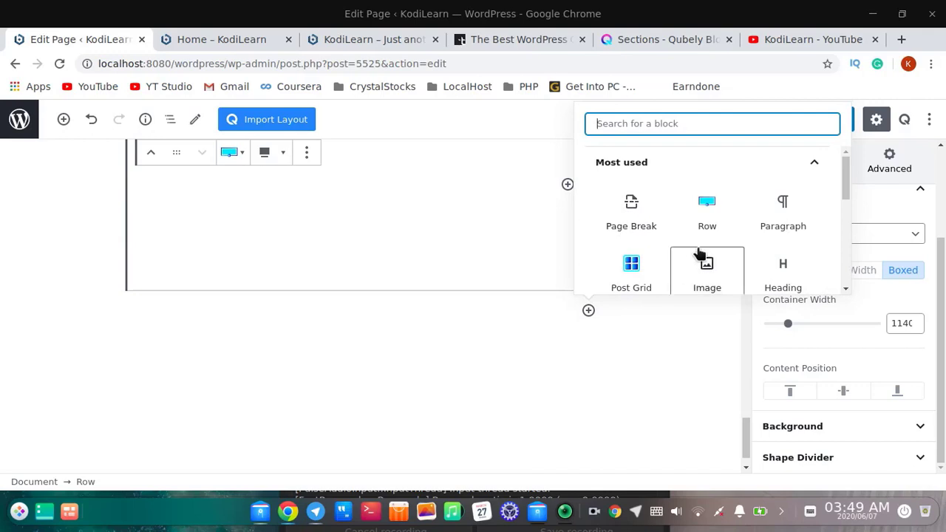
click(707, 210)
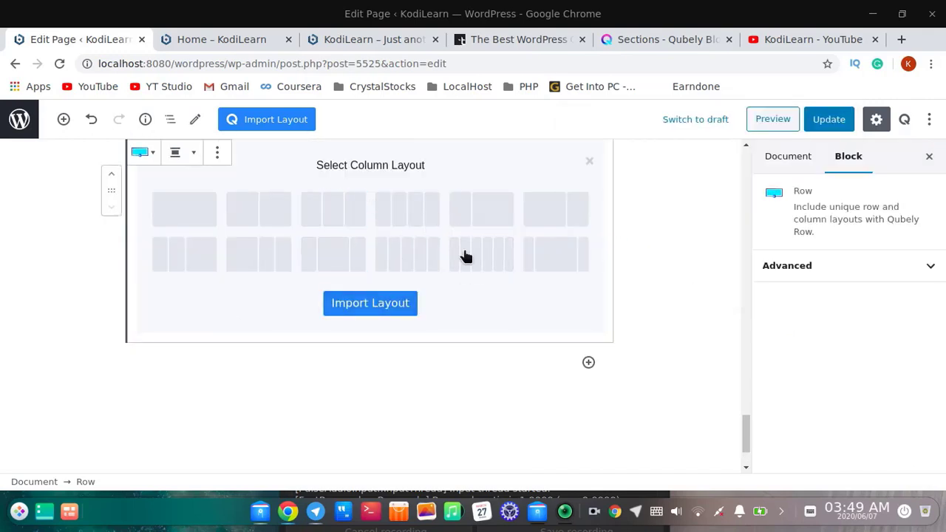
scroll(465, 257, up, 2)
scroll(388, 264, up, 4)
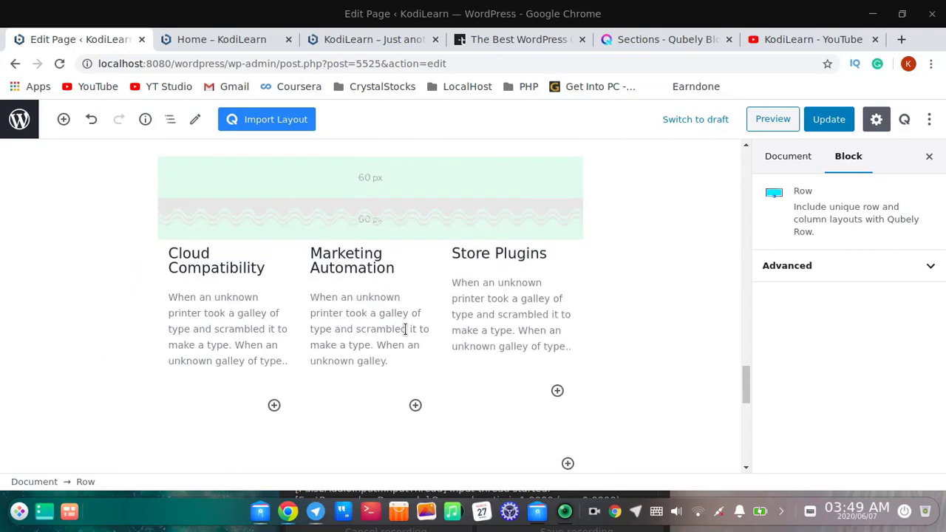
scroll(392, 270, down, 7)
Step: Import the Feature 8 section from the Feature category through the new row
click(363, 312)
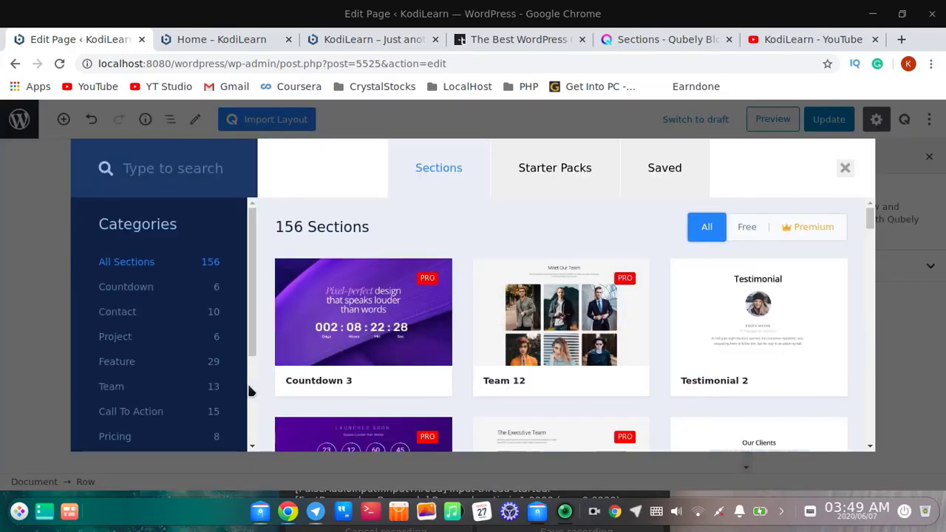
scroll(270, 285, down, 5)
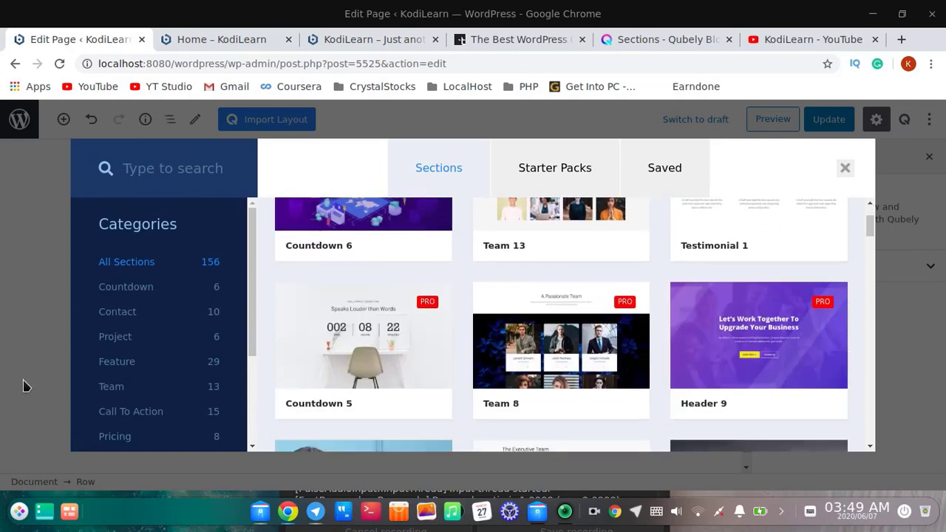
click(117, 363)
scroll(494, 351, up, 4)
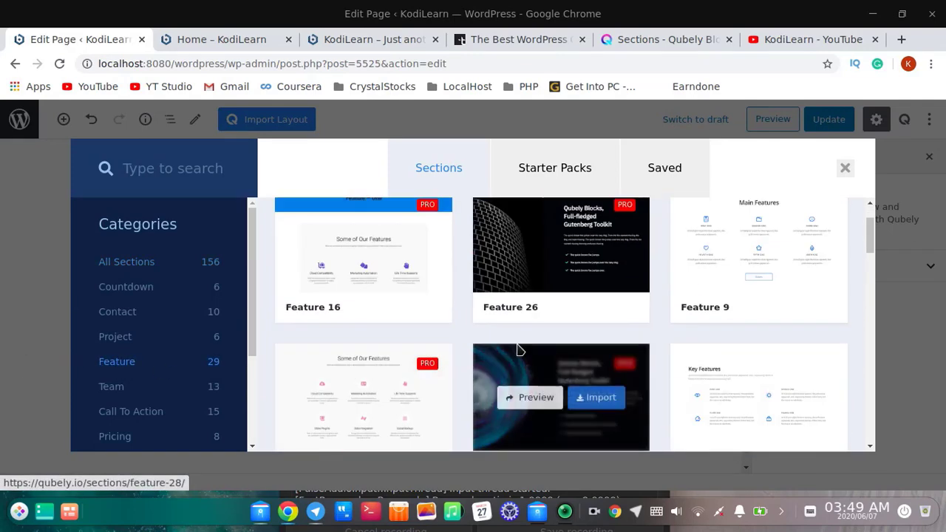
scroll(444, 349, down, 3)
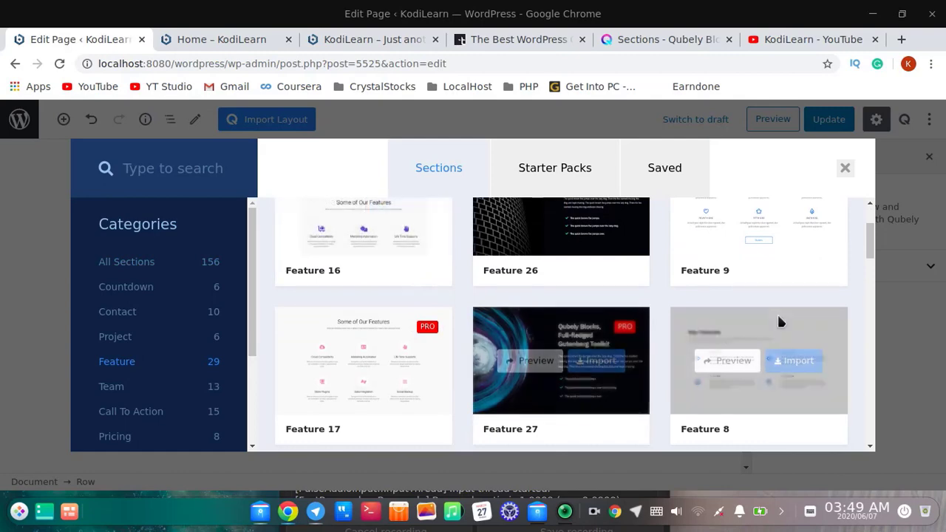
scroll(649, 303, down, 4)
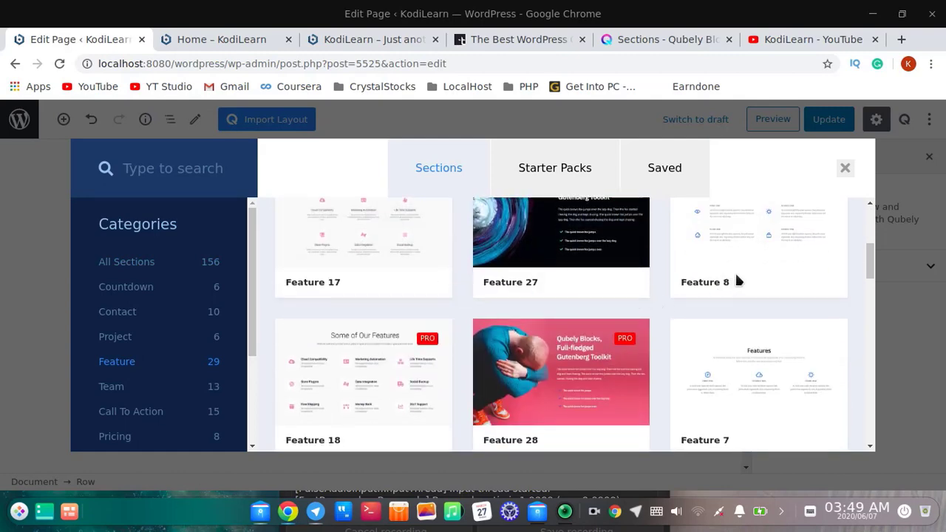
mouse_move(795, 246)
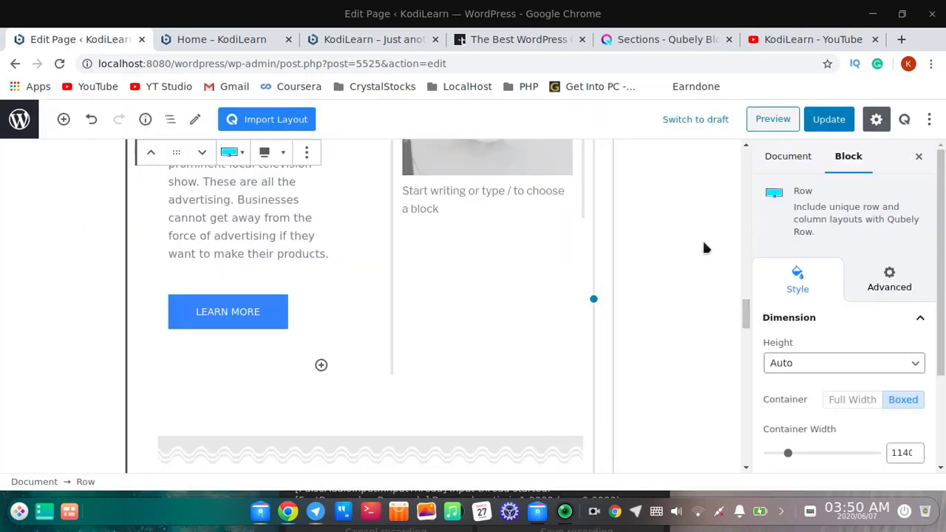
Step: Open the section library from the end of the page and look over the Testimonial category
scroll(514, 344, down, 10)
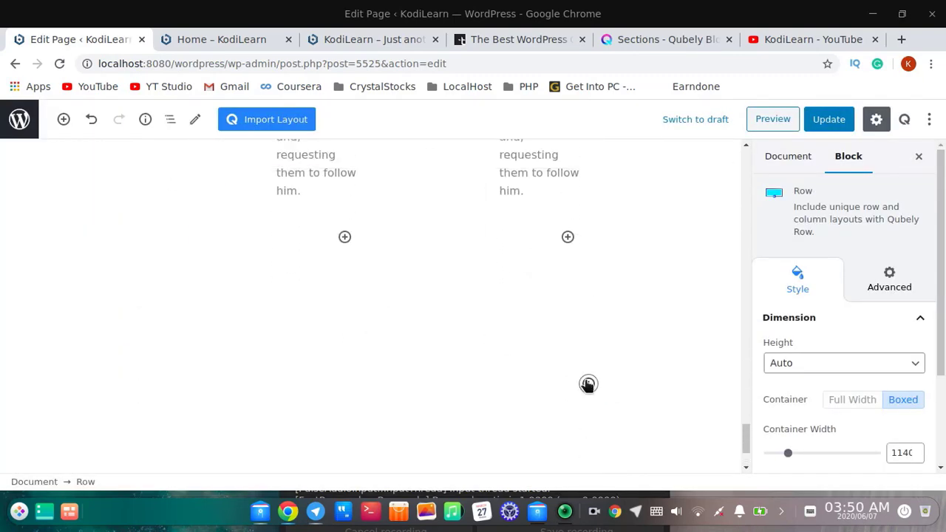
click(590, 387)
click(590, 388)
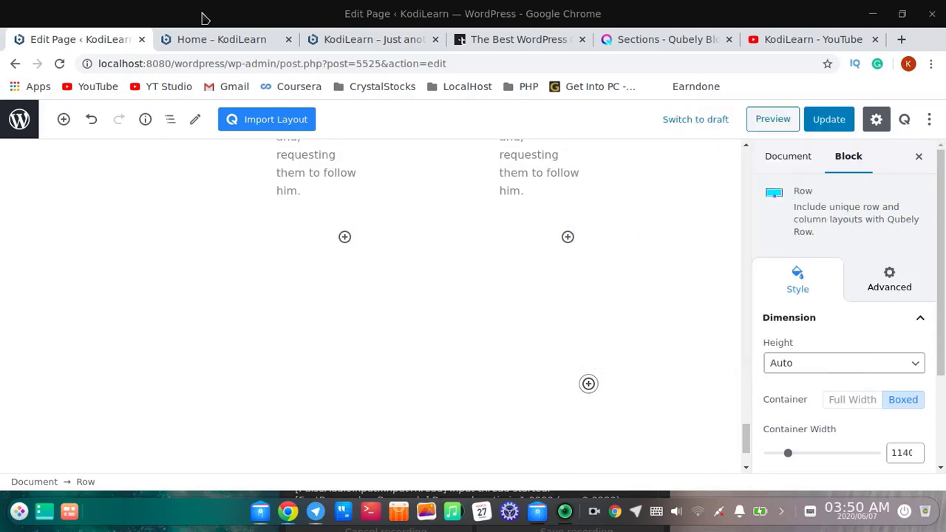
click(285, 122)
scroll(185, 338, down, 3)
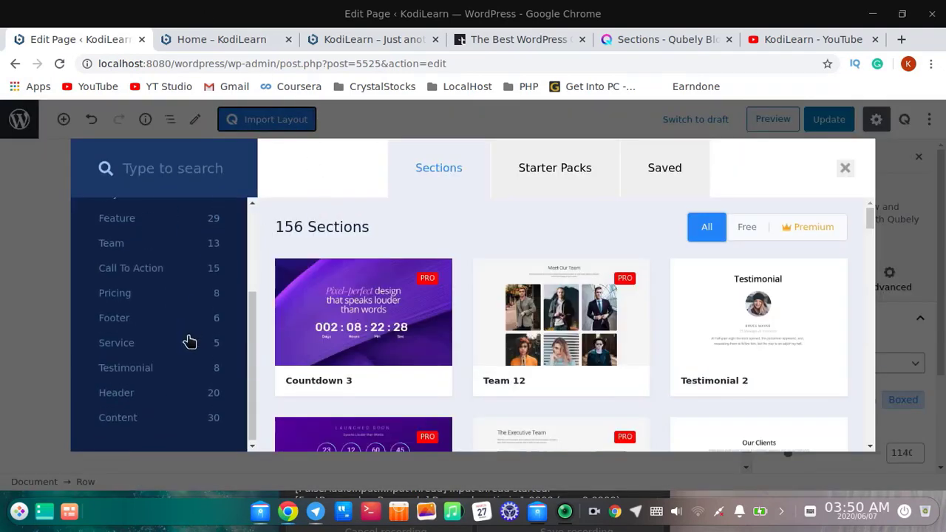
click(125, 366)
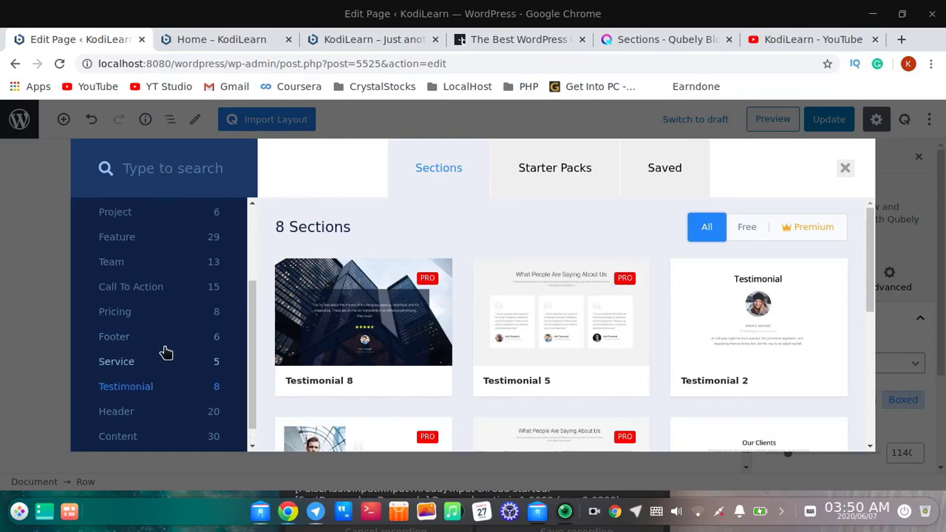
scroll(146, 373, up, 1)
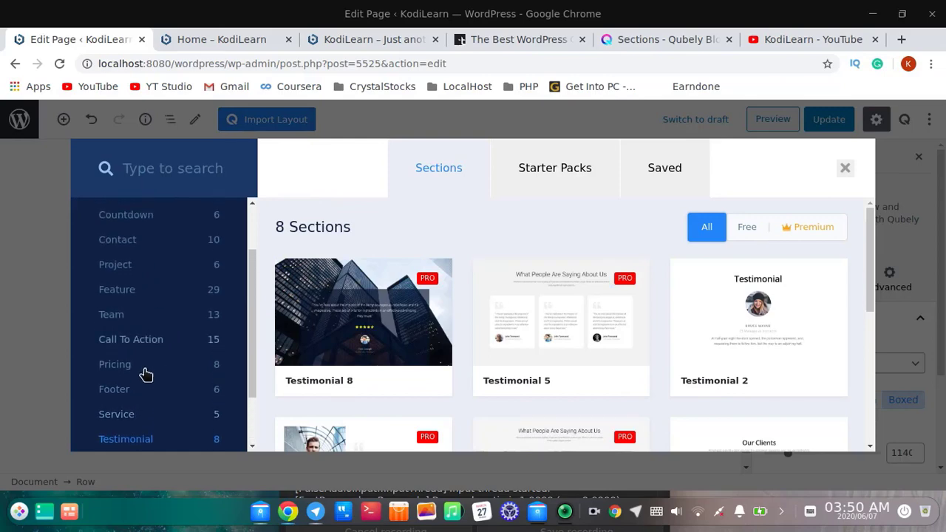
Step: Switch to the Team category and import the Team 5 section below the features section
click(153, 323)
scroll(167, 348, up, 2)
scroll(167, 348, down, 3)
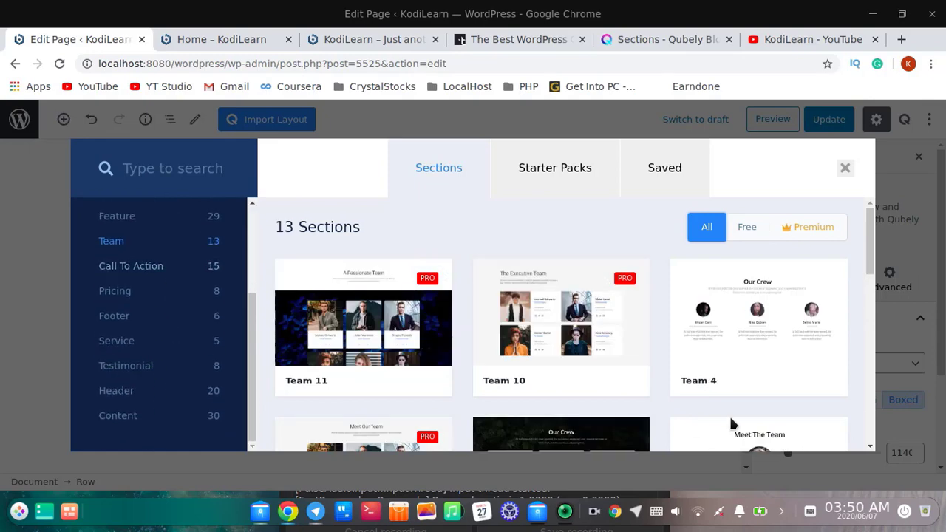
scroll(637, 405, down, 2)
scroll(521, 372, down, 3)
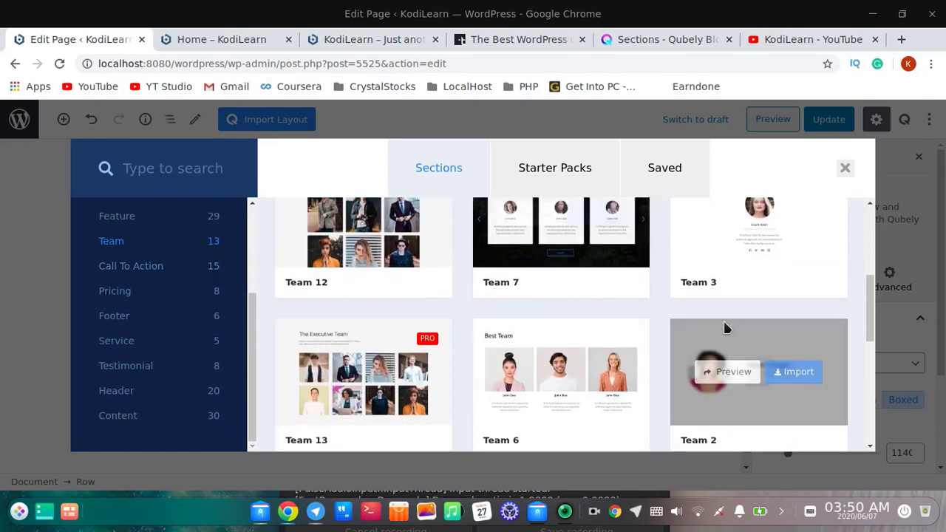
scroll(521, 372, down, 2)
click(600, 238)
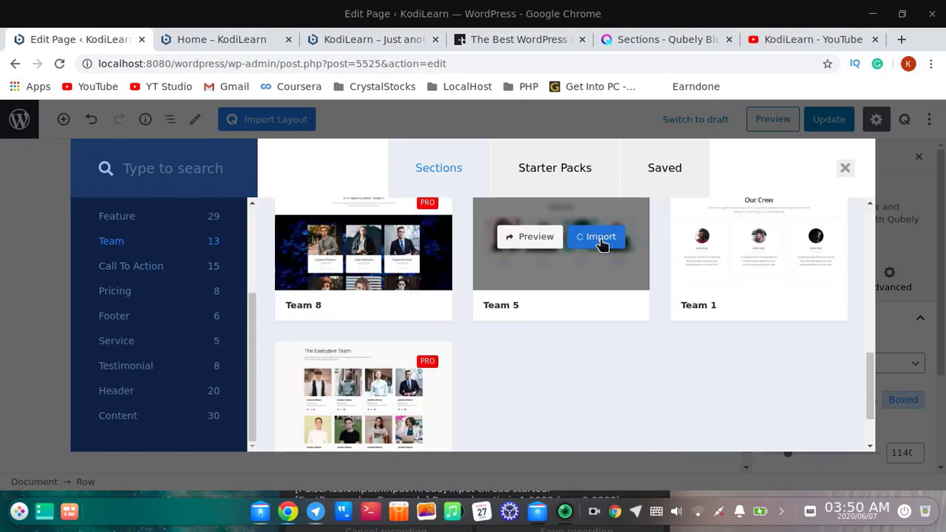
Step: Import the Testimonial 6 section from the Testimonial category of the section library below the team section
scroll(368, 355, down, 8)
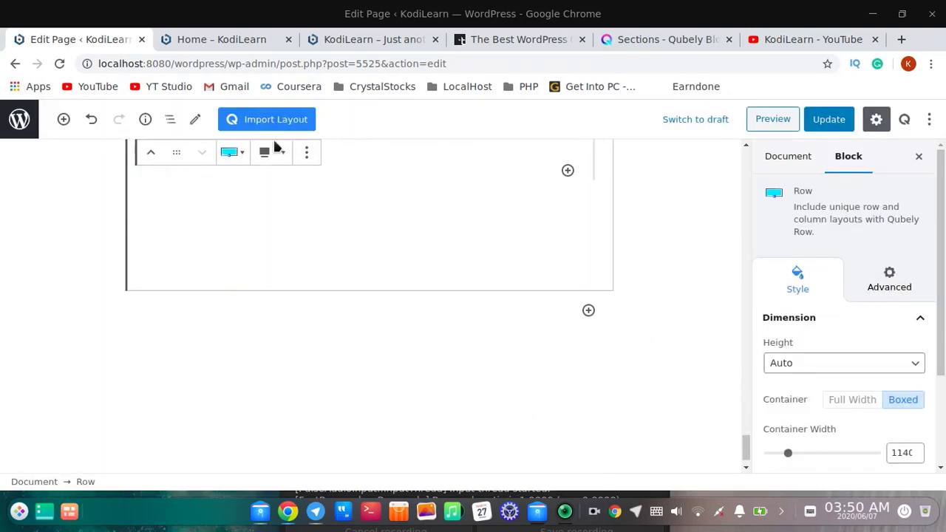
click(284, 119)
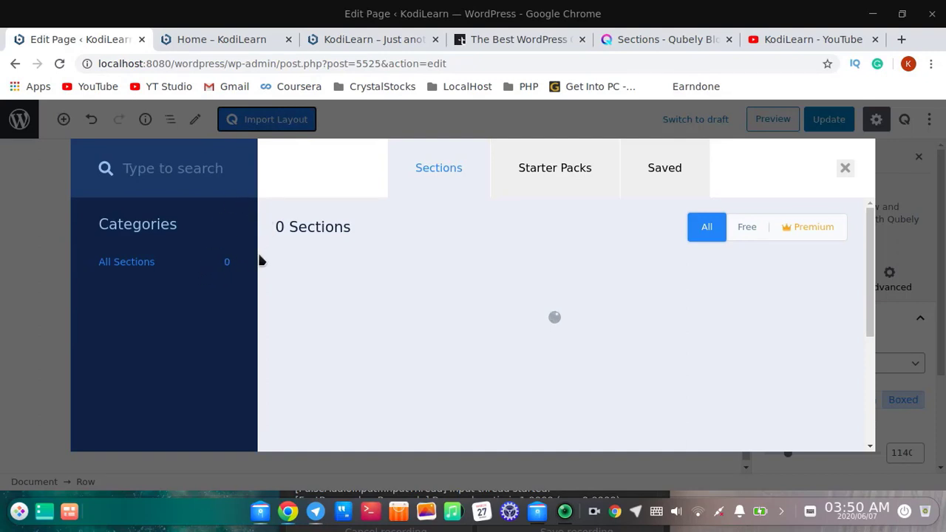
scroll(163, 324, down, 2)
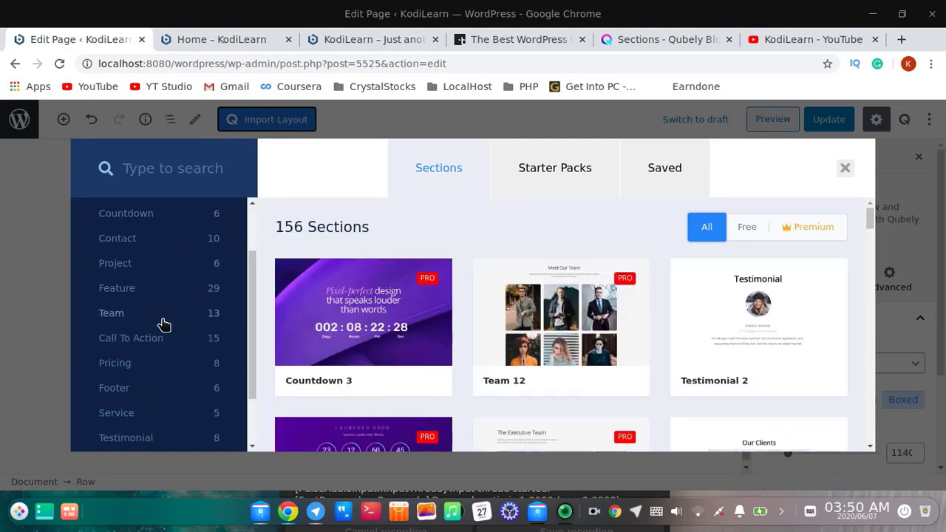
scroll(158, 332, down, 2)
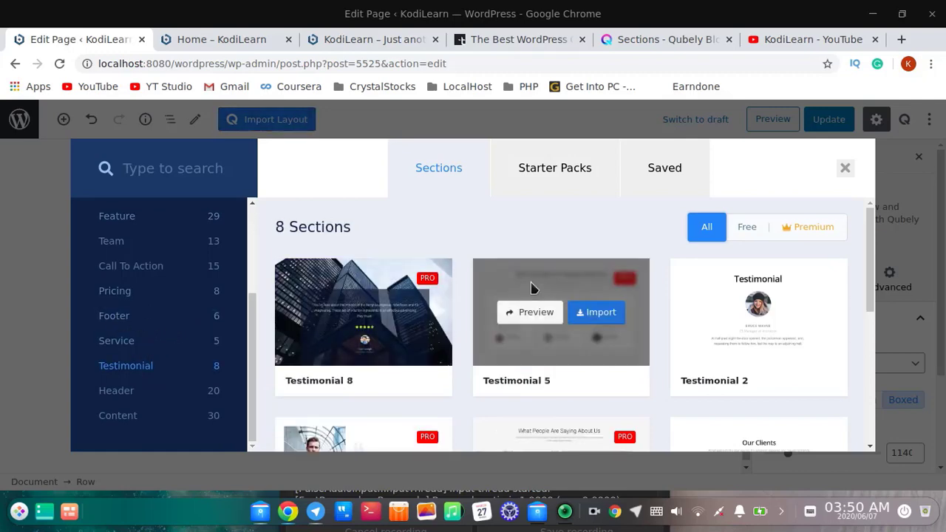
scroll(528, 384, down, 3)
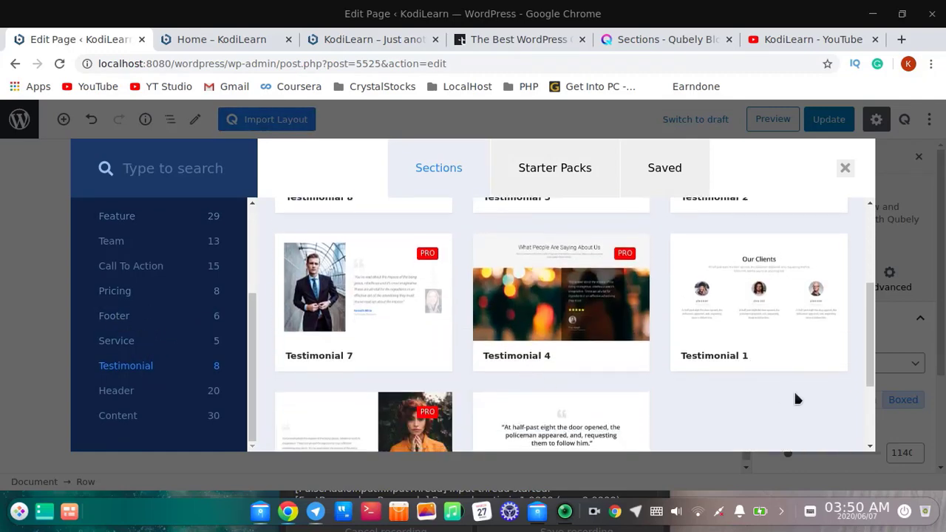
scroll(700, 399, down, 3)
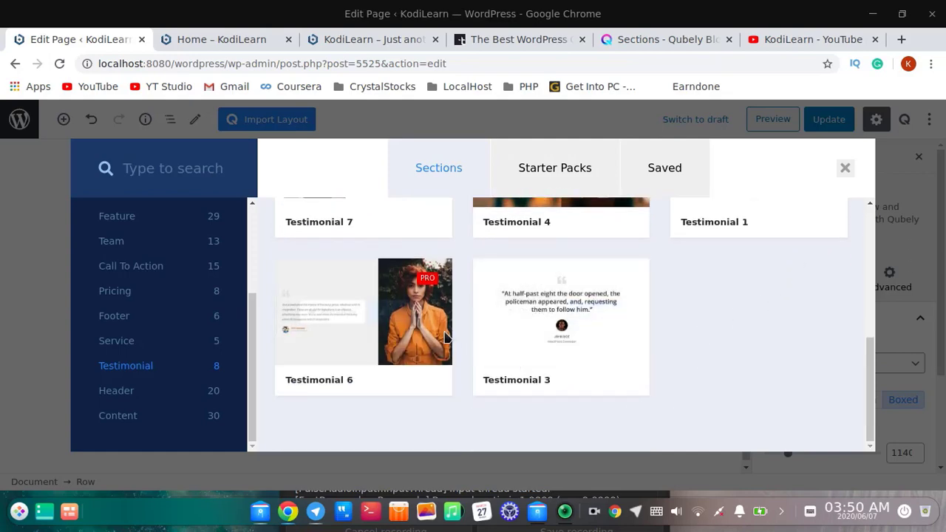
mouse_move(397, 326)
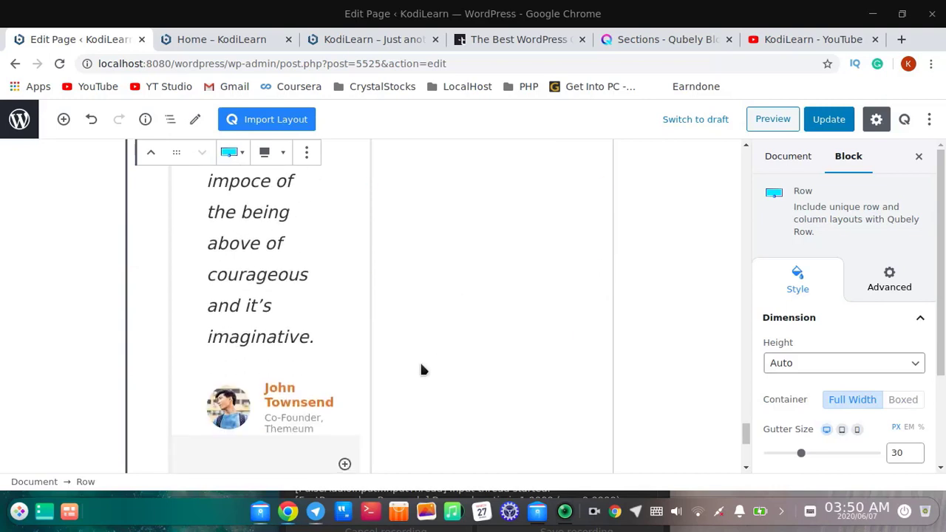
Step: Import the Pricing 5 section from the Pricing category below the testimonial section
scroll(414, 366, down, 5)
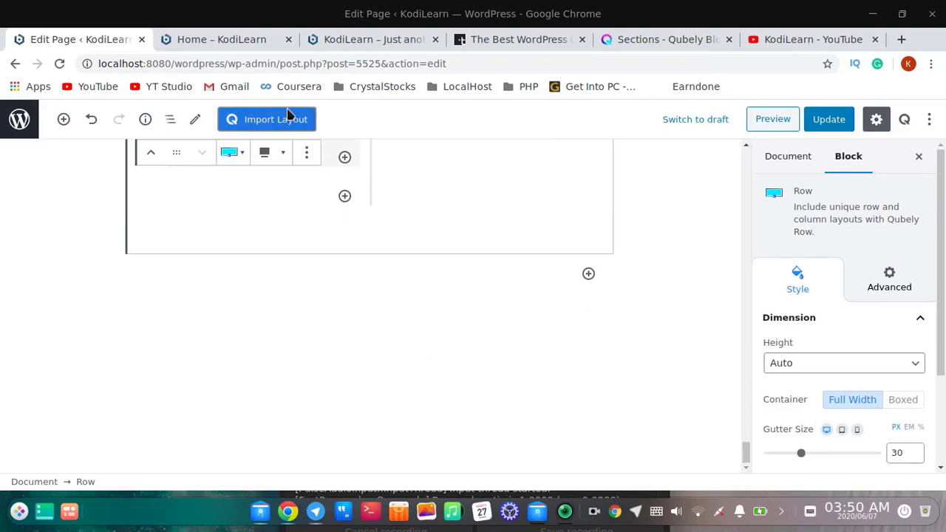
click(288, 118)
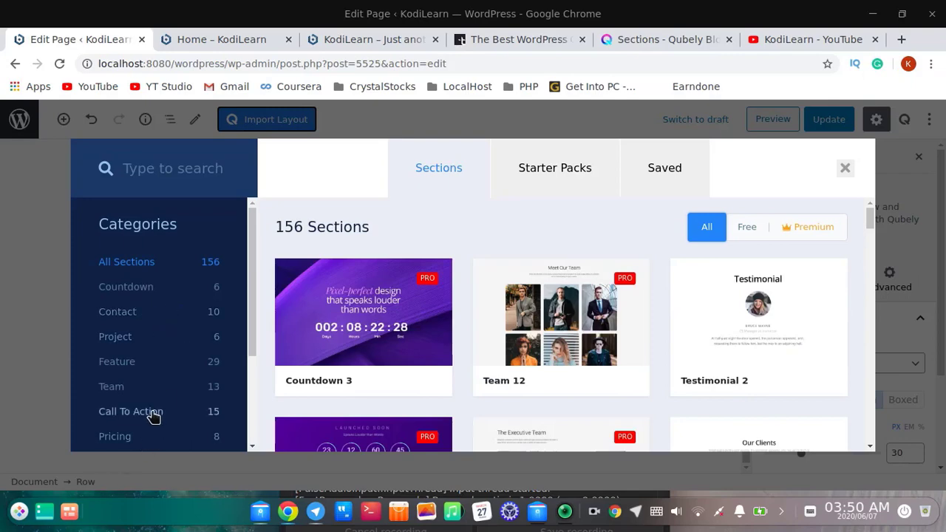
click(148, 440)
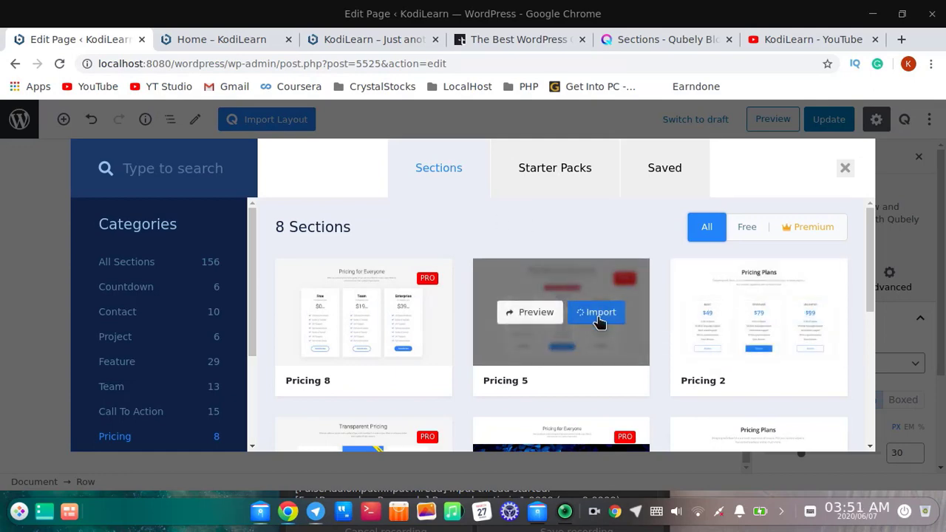
scroll(589, 332, down, 5)
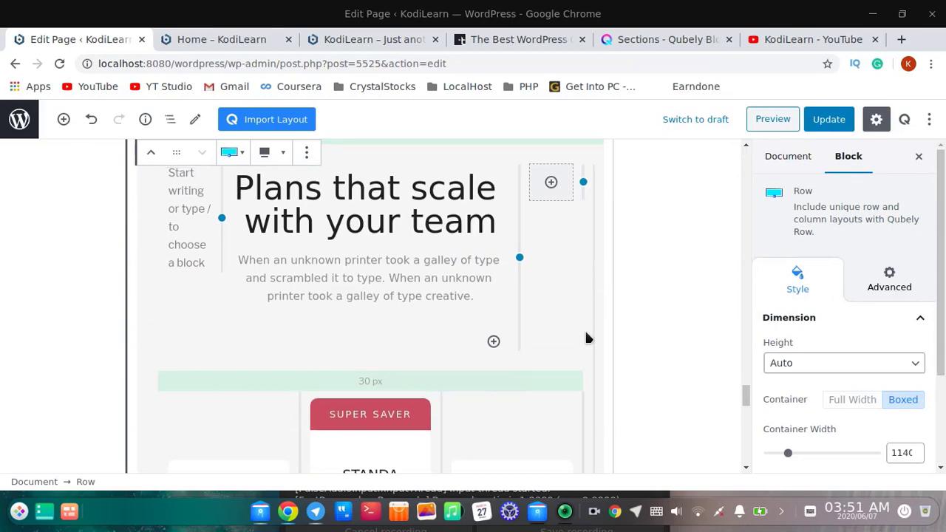
Step: Update the page and open its live version in a new tab, closing the old Home and site front page tabs
scroll(586, 332, up, 5)
click(837, 124)
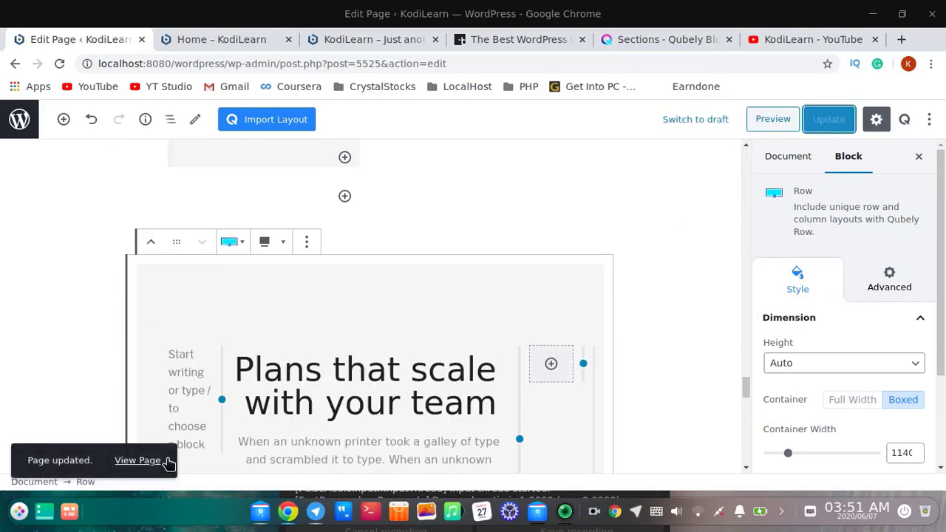
right_click(156, 460)
click(221, 338)
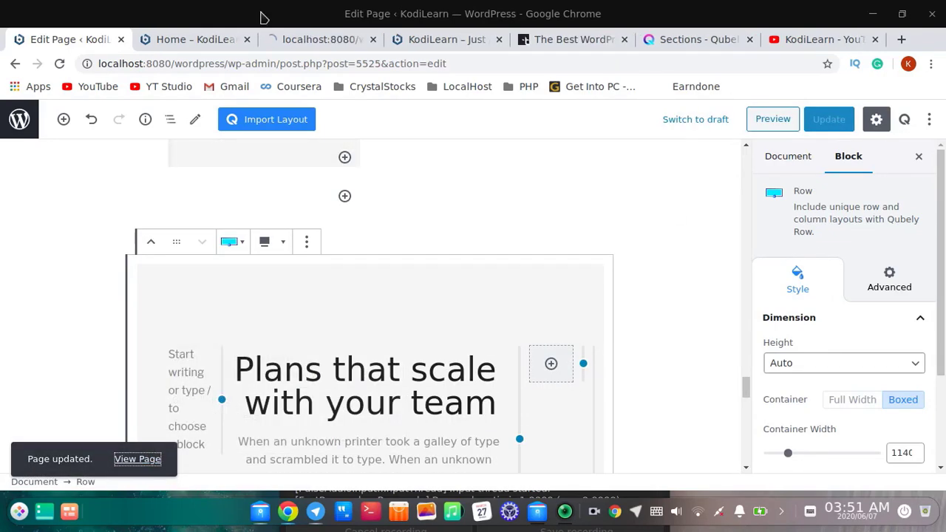
click(247, 40)
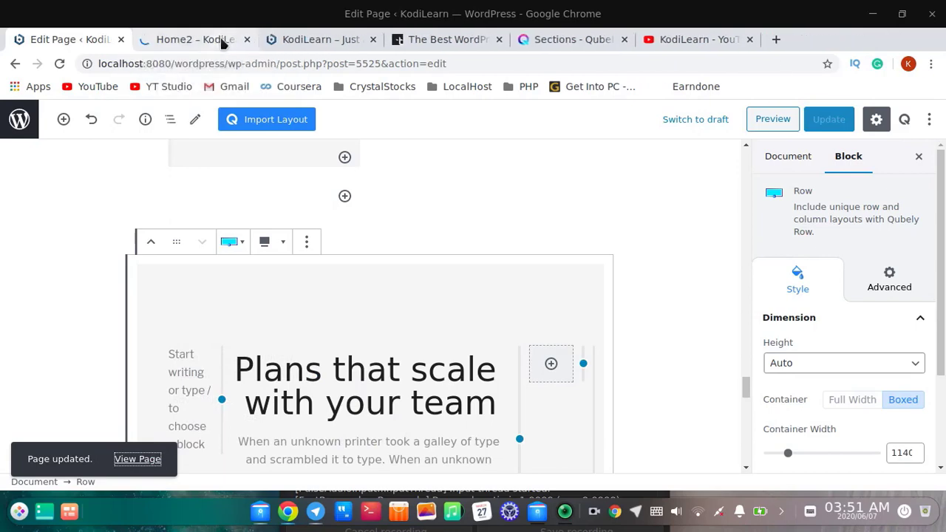
click(220, 38)
click(435, 39)
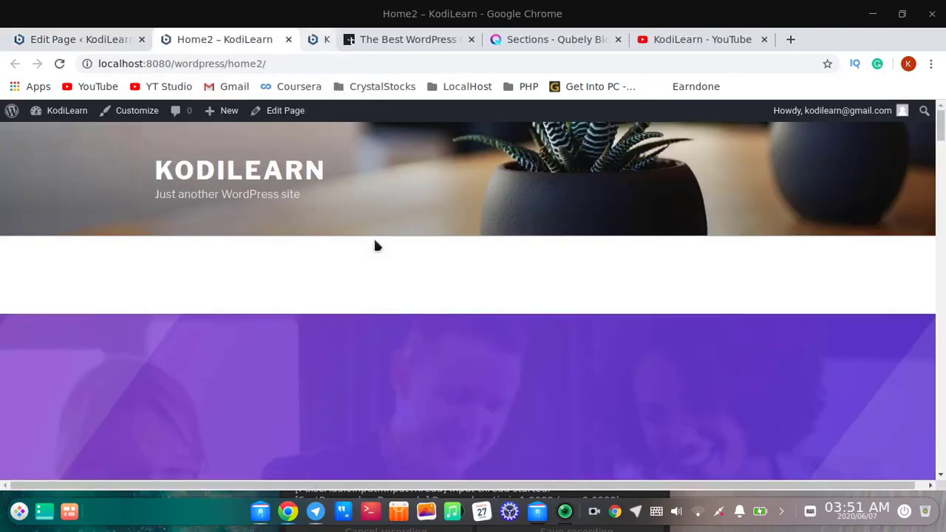
Step: Look over the live Home2 page from its header through the about, team, testimonial and pricing sections to the footer
scroll(374, 244, down, 5)
scroll(302, 348, down, 3)
scroll(301, 348, up, 3)
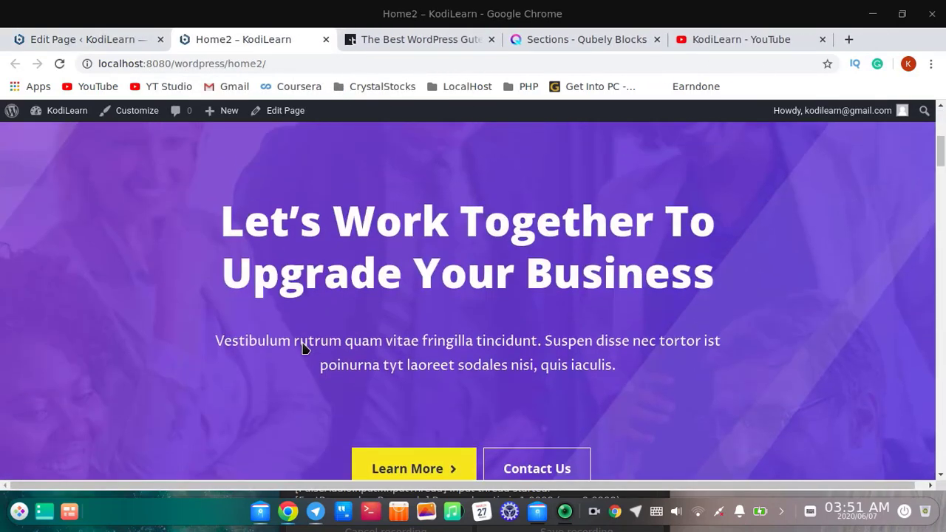
scroll(310, 363, down, 6)
scroll(311, 363, down, 5)
scroll(310, 363, up, 5)
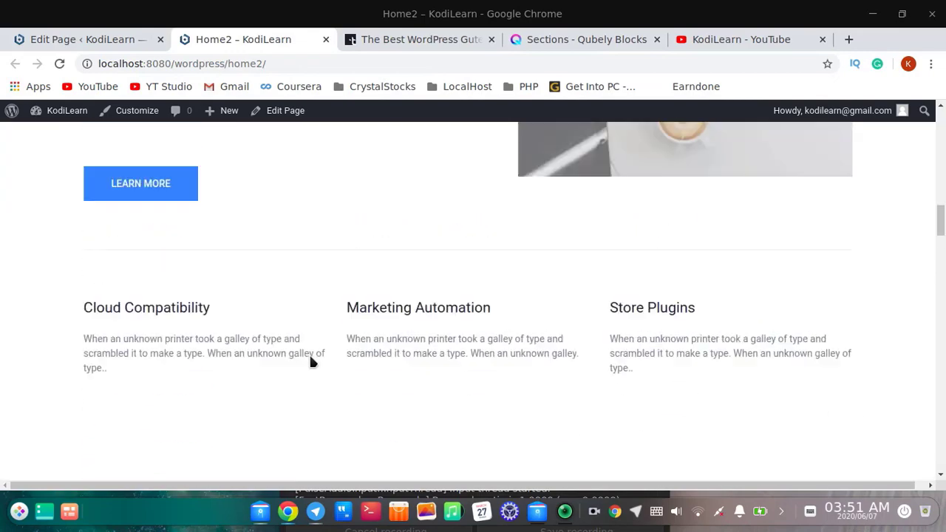
scroll(285, 348, down, 8)
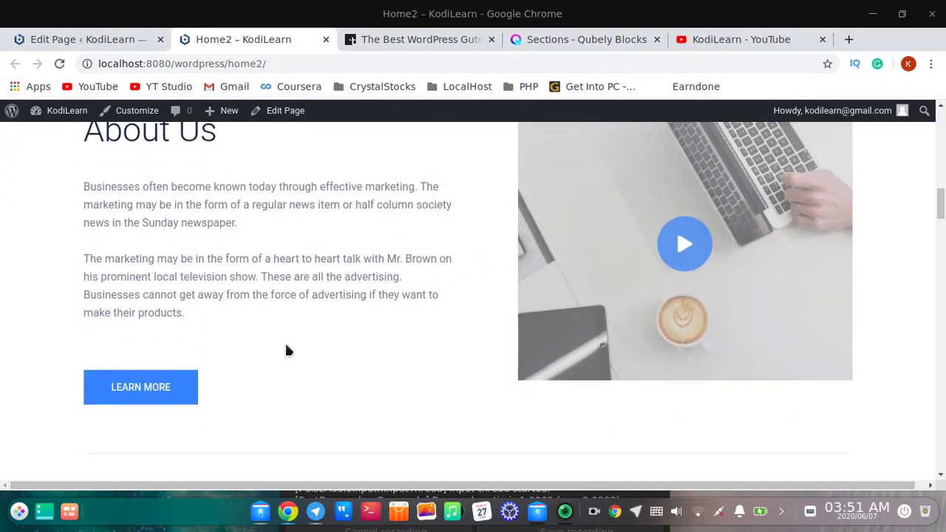
scroll(399, 332, down, 10)
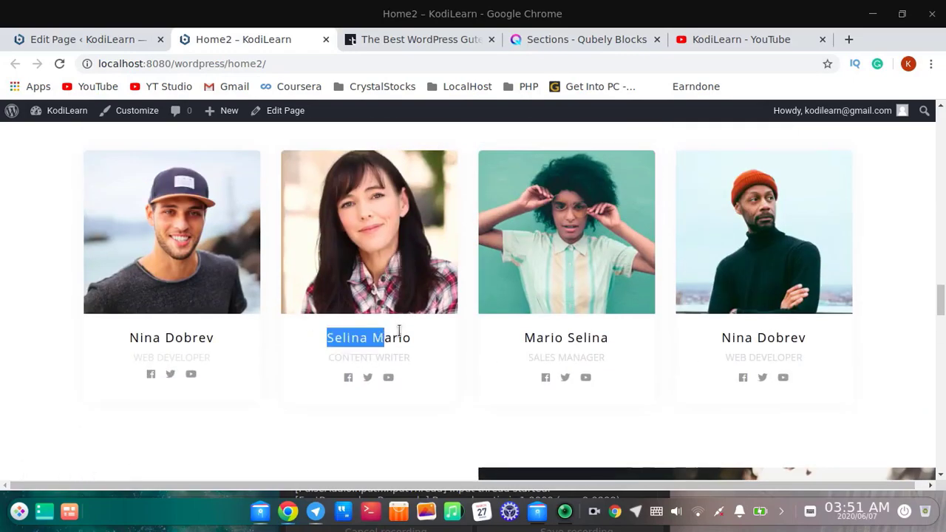
scroll(425, 330, down, 10)
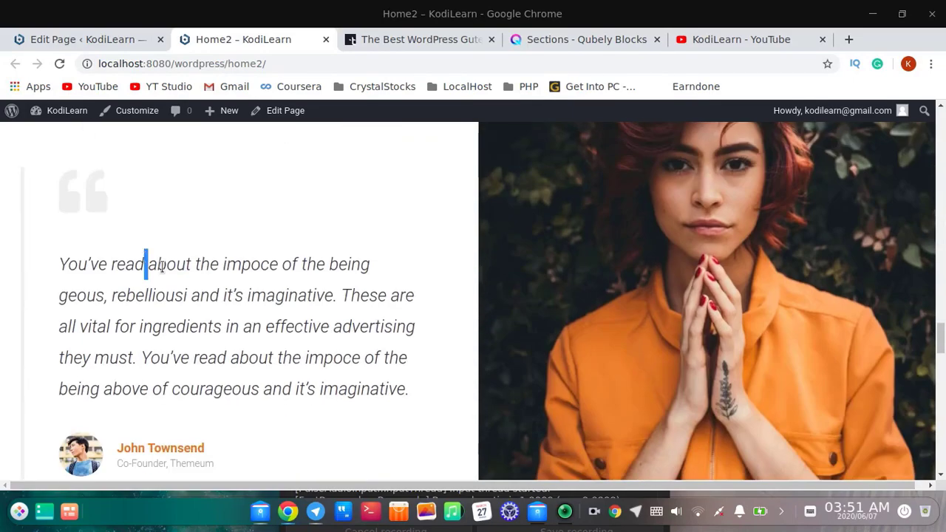
scroll(226, 305, down, 10)
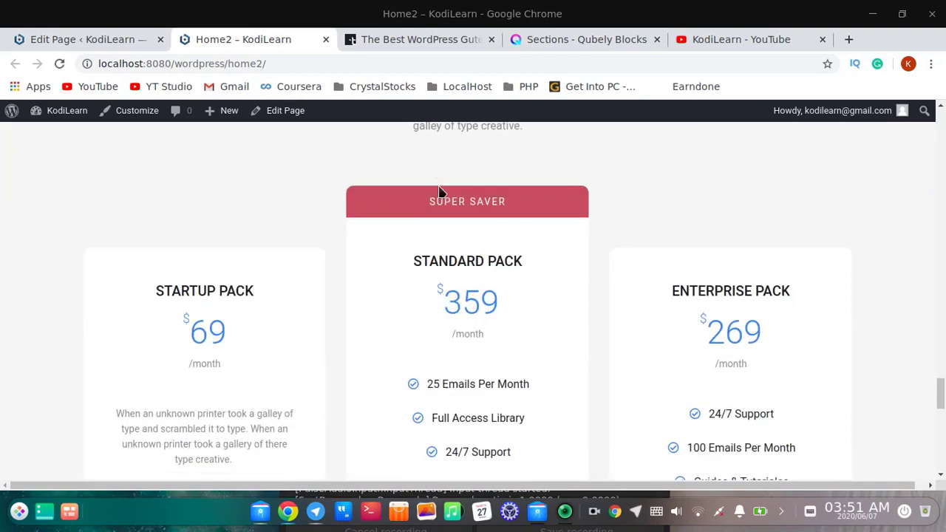
scroll(439, 192, down, 8)
scroll(518, 316, down, 3)
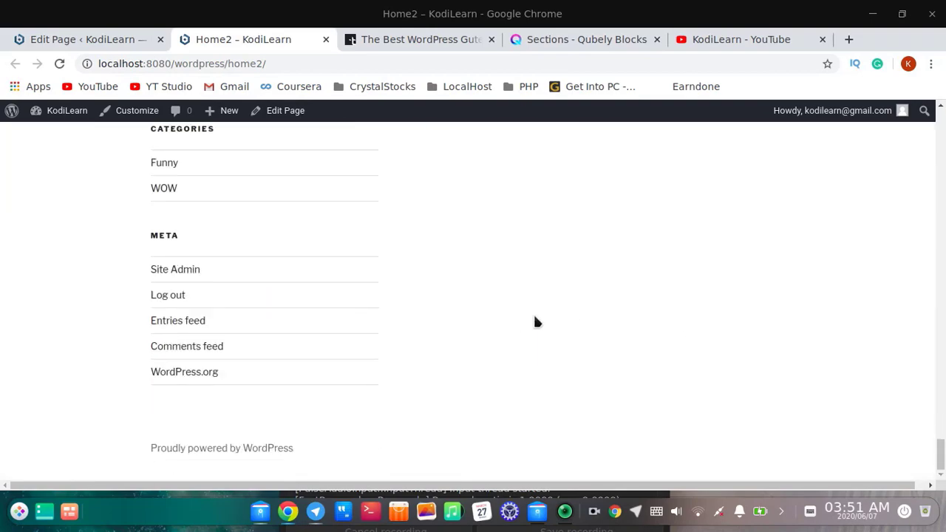
scroll(666, 329, up, 6)
drag(943, 414, 943, 122)
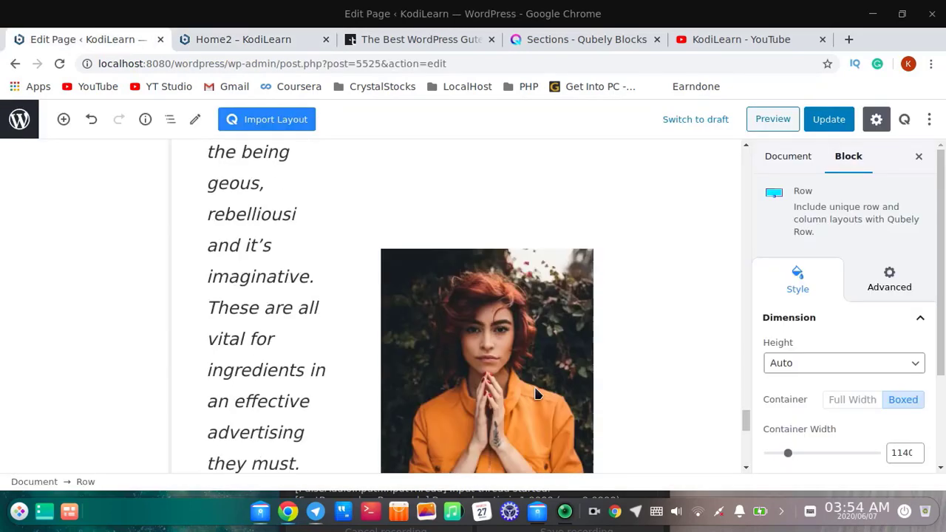
Step: In the page editor, move the pricing row down one place, below the testimonial section
scroll(462, 351, up, 1)
scroll(458, 354, down, 5)
scroll(456, 357, up, 5)
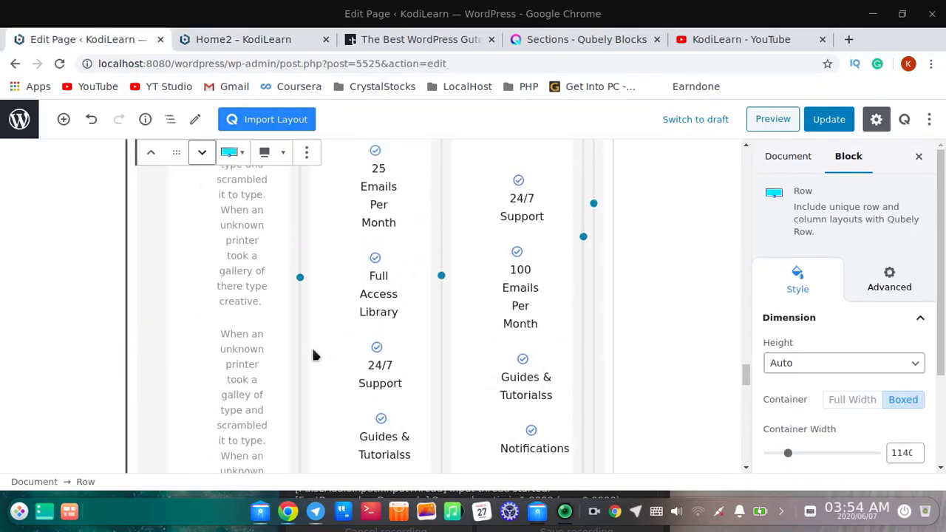
scroll(262, 335, up, 5)
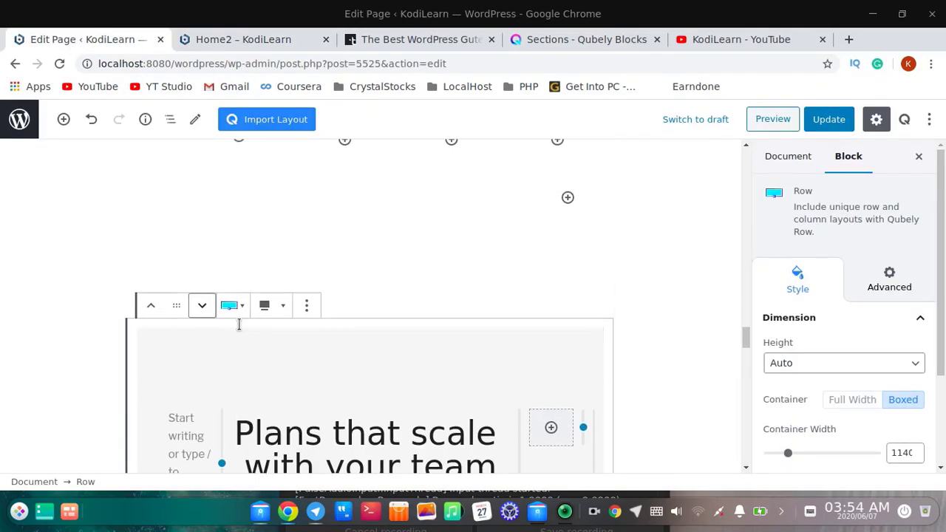
click(201, 306)
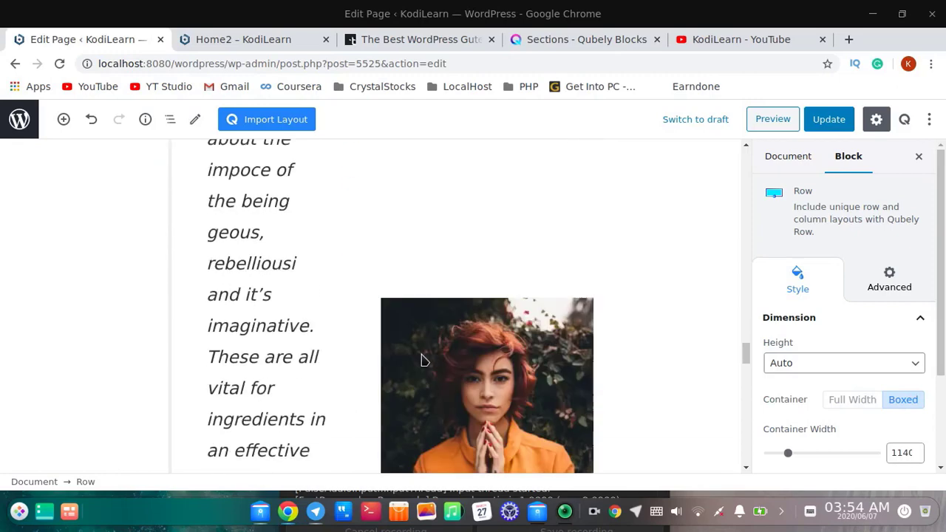
Step: Import the Footer 5 section from the Footer category at the end of the page
scroll(181, 363, down, 12)
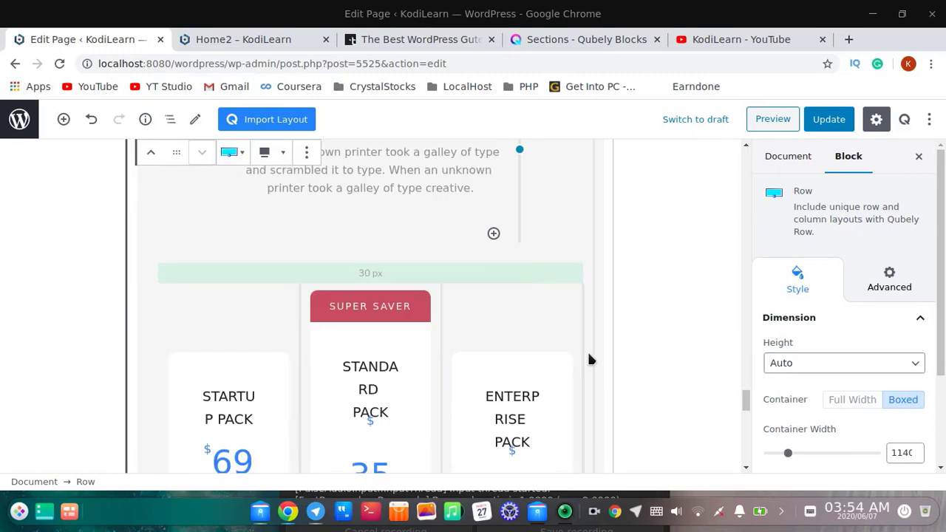
scroll(418, 352, down, 6)
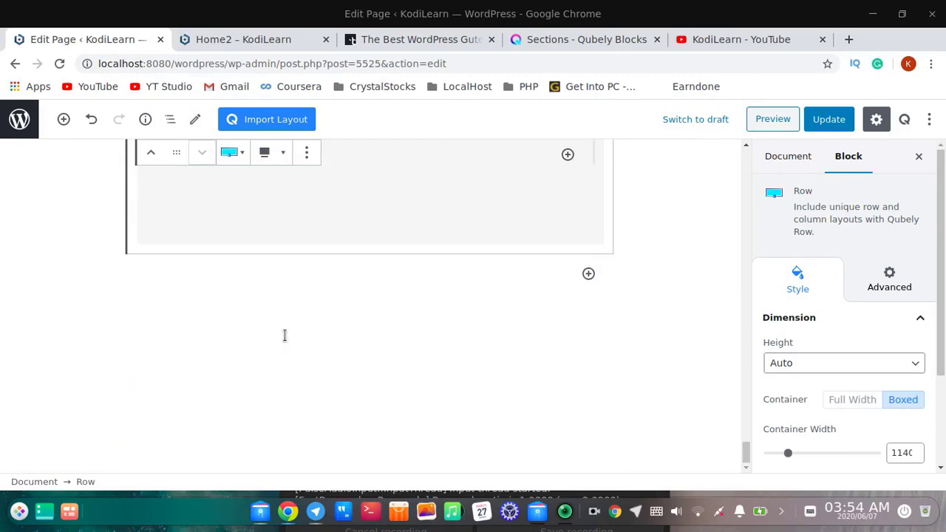
click(283, 120)
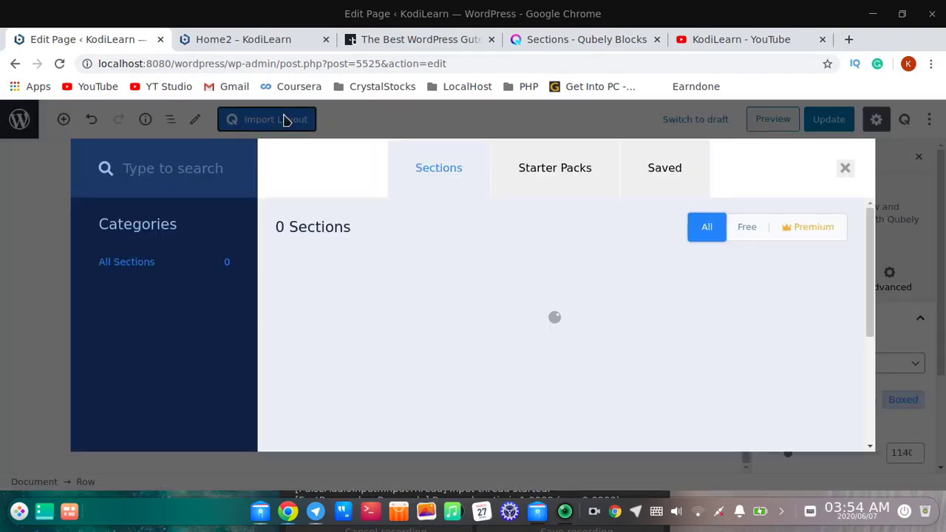
scroll(151, 347, down, 3)
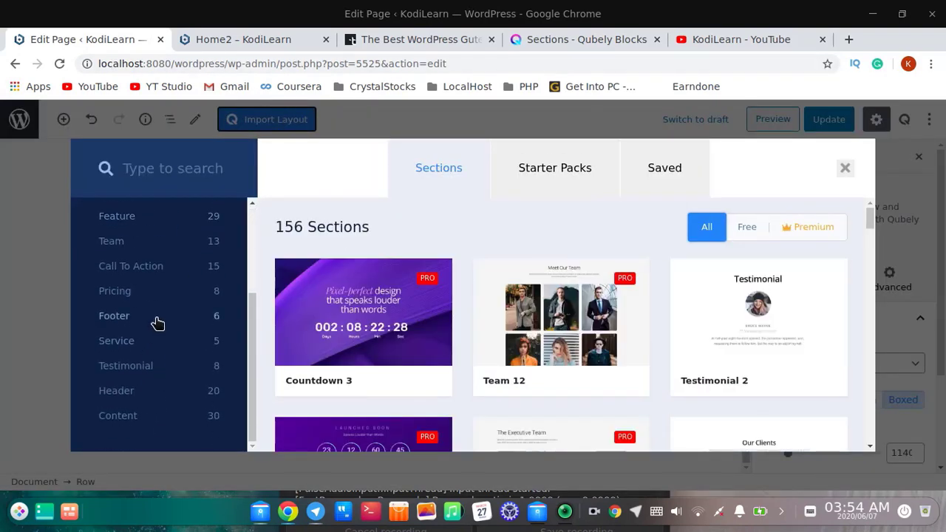
click(138, 316)
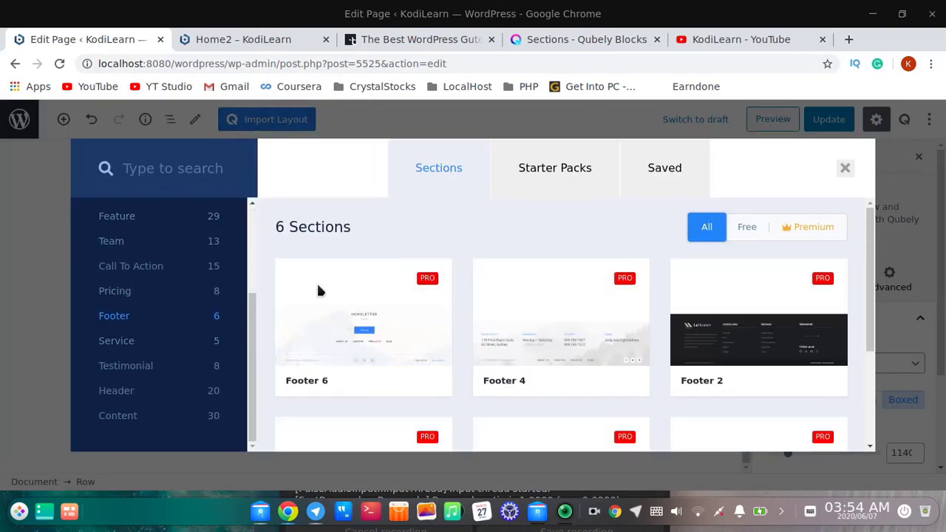
scroll(665, 318, down, 3)
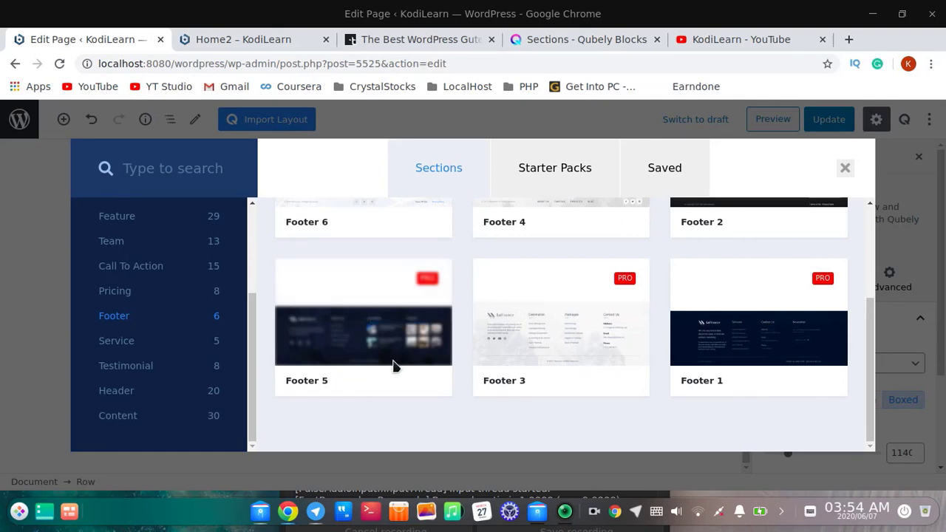
scroll(392, 325, down, 3)
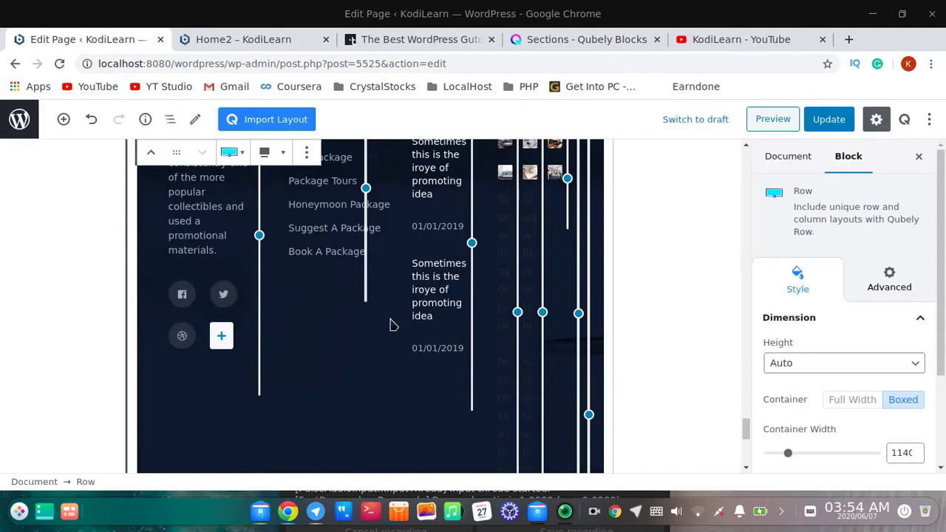
Step: Examine the layout of the imported footer section in the editor, selecting one of its headings
scroll(392, 325, down, 2)
scroll(466, 325, up, 2)
scroll(377, 331, down, 5)
click(420, 260)
scroll(461, 275, up, 12)
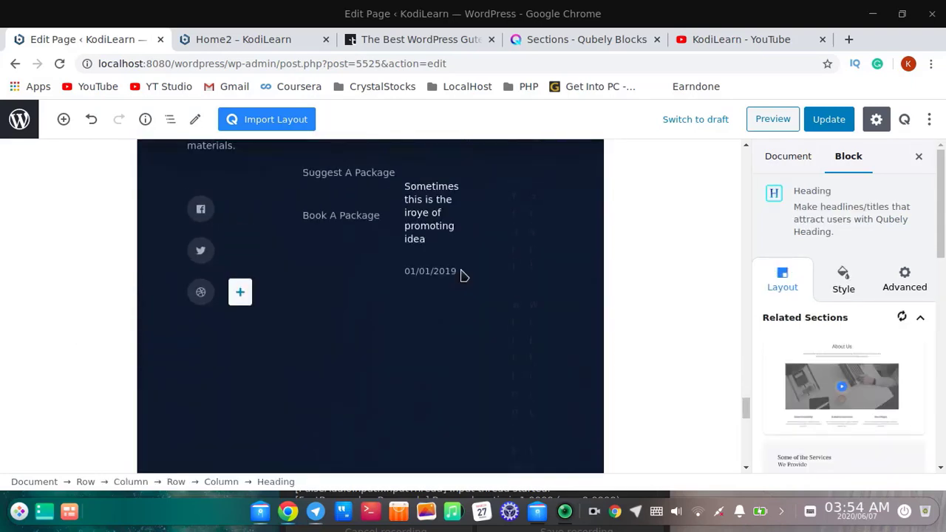
scroll(459, 313, down, 3)
scroll(459, 318, down, 7)
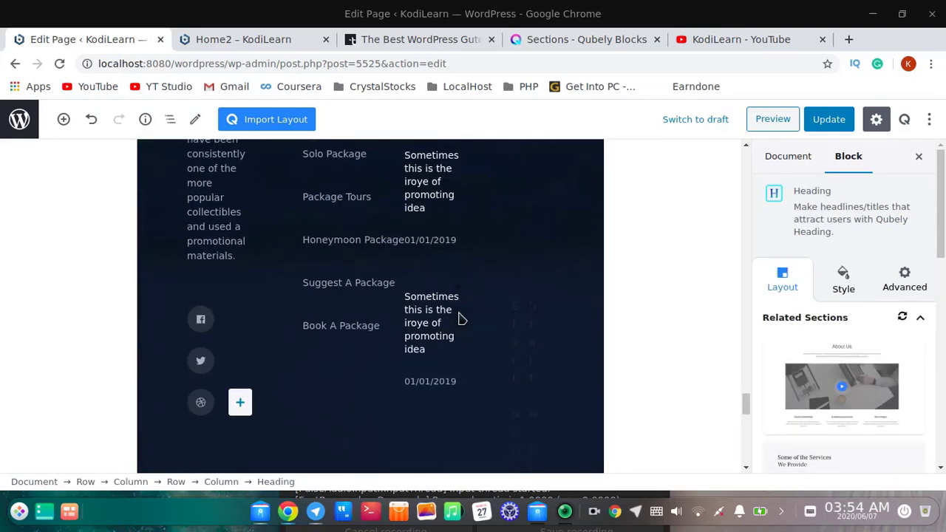
Step: Update the page with the imported footer and reload the live Home2 page
scroll(454, 339, up, 5)
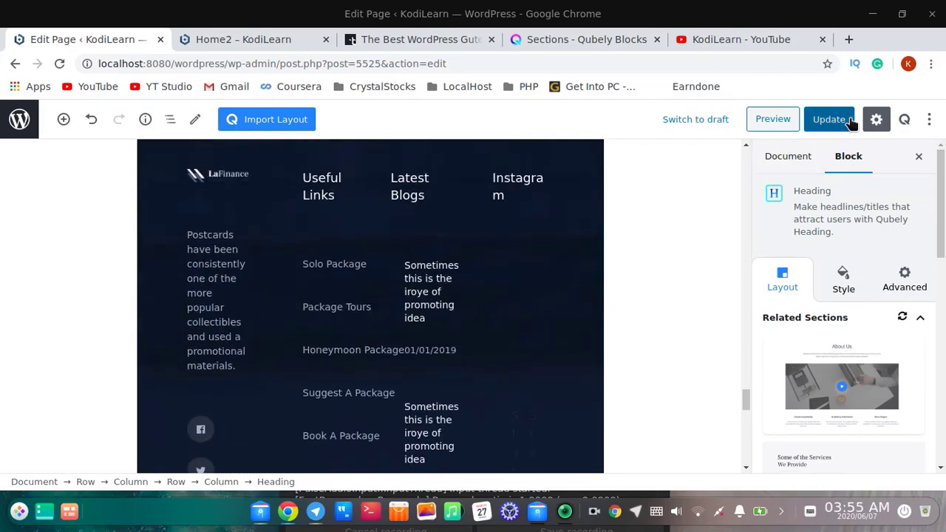
scroll(545, 239, down, 5)
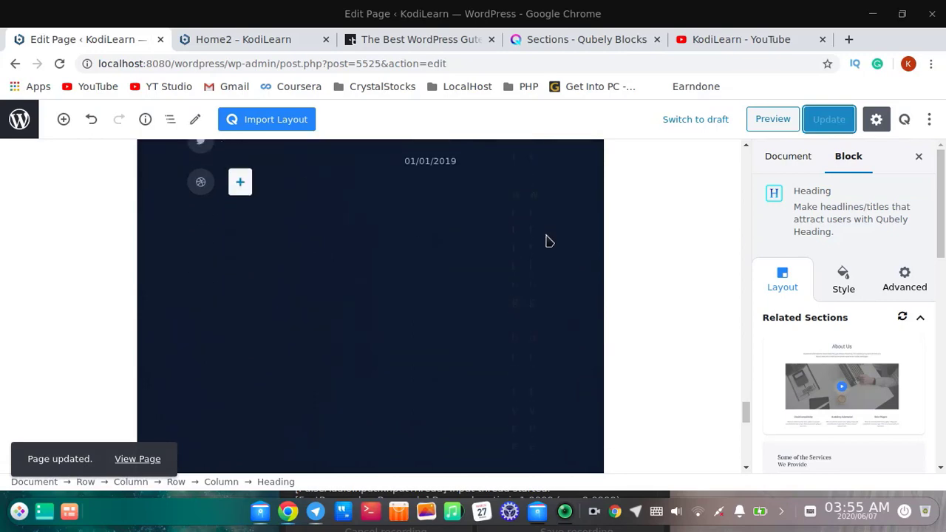
click(237, 38)
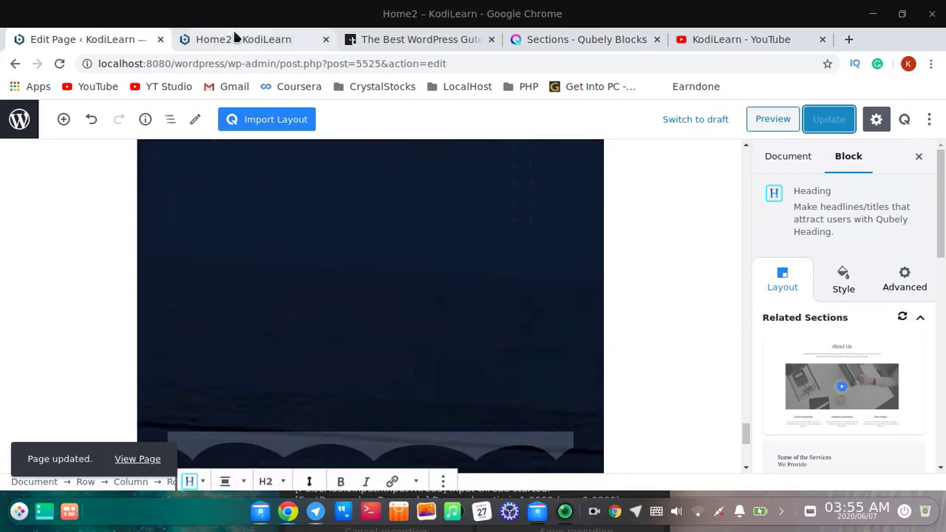
click(53, 64)
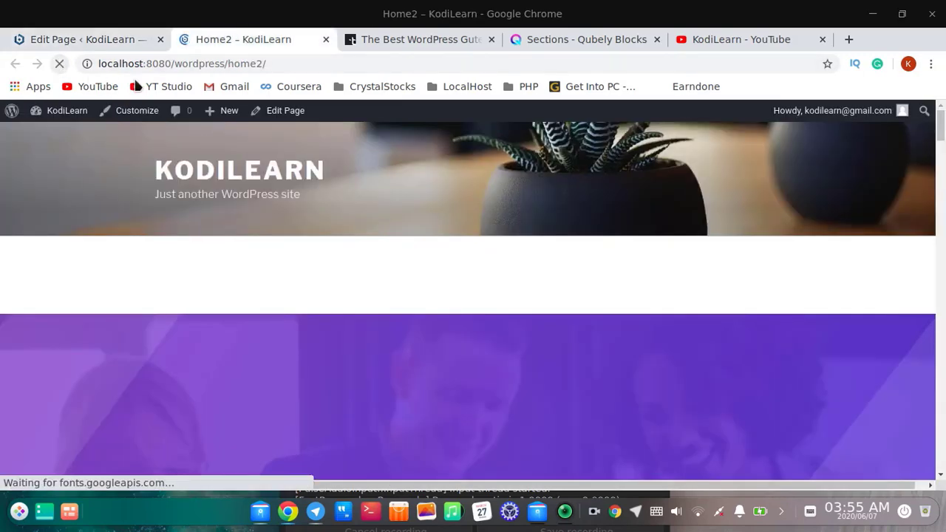
Step: Look over the reloaded live page from the hero through the about, crew and testimonial sections to the pricing plans
scroll(562, 310, down, 5)
scroll(562, 326, down, 10)
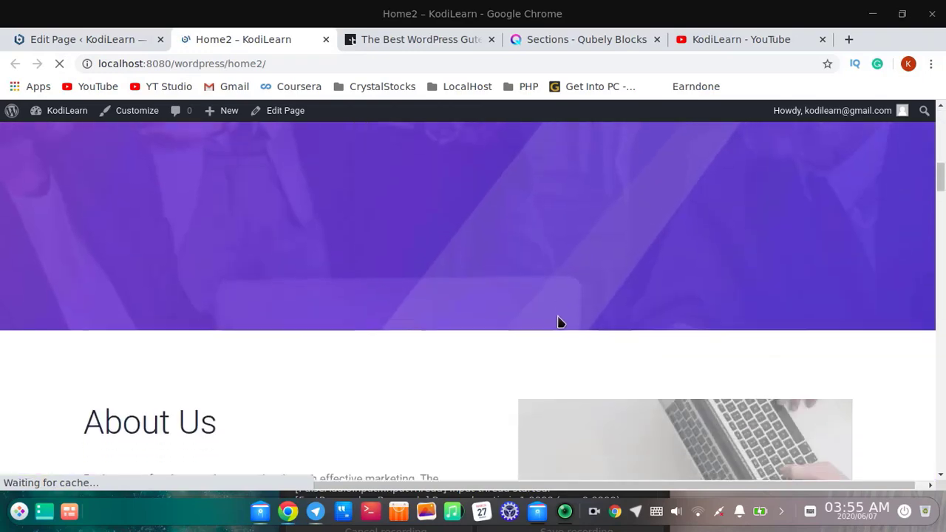
scroll(559, 320, down, 10)
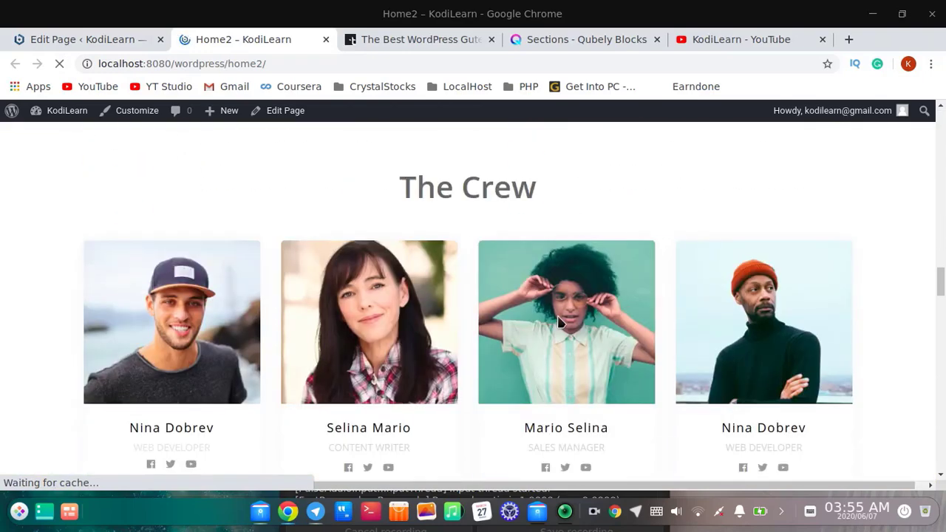
right_click(560, 321)
click(2, 177)
scroll(257, 263, down, 10)
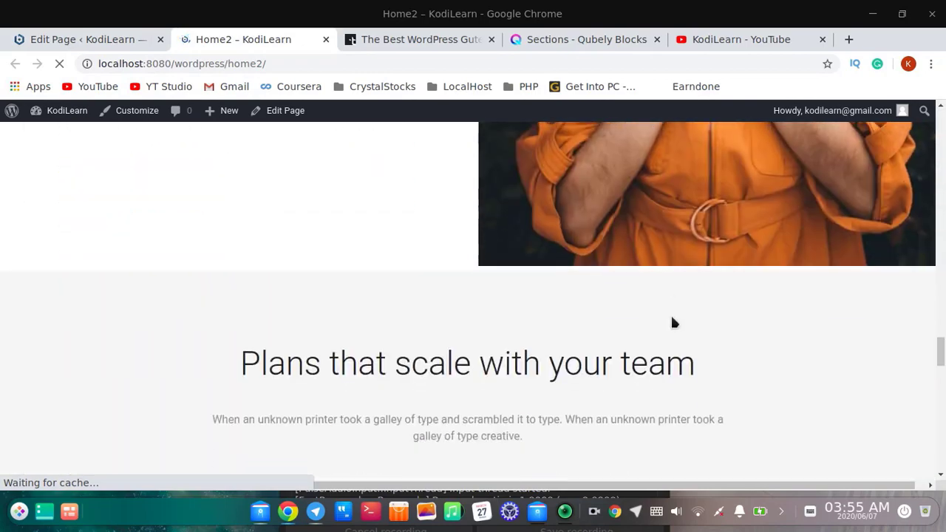
right_click(539, 306)
click(260, 313)
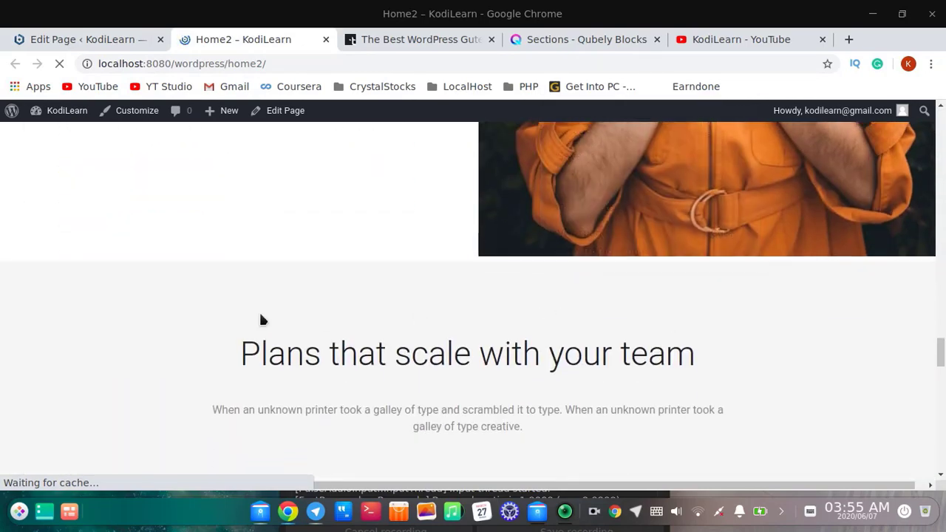
scroll(261, 314, down, 8)
scroll(413, 370, down, 3)
scroll(452, 374, up, 3)
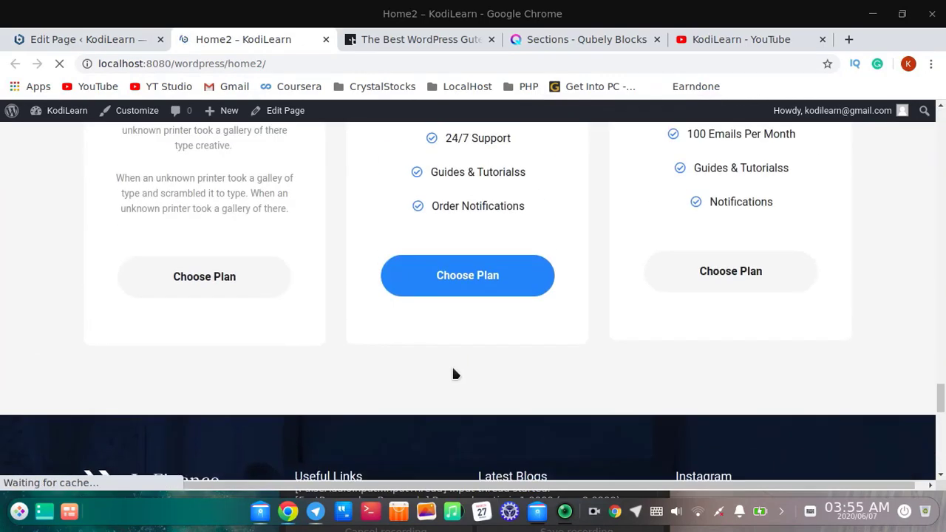
Step: Examine the live footer's logo, useful links, latest blogs and Instagram columns, and the theme's widget area beneath it
scroll(473, 373, down, 4)
scroll(465, 368, up, 2)
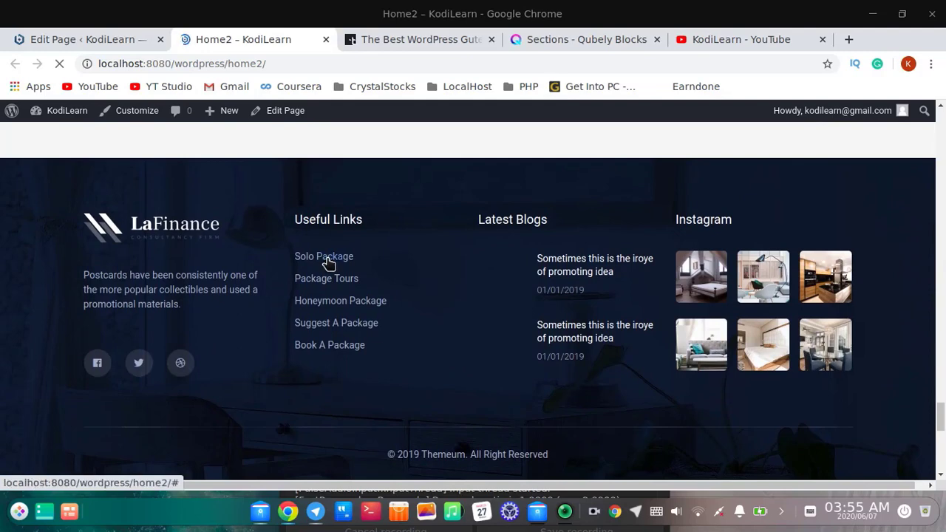
click(620, 339)
scroll(555, 334, down, 1)
scroll(520, 334, up, 1)
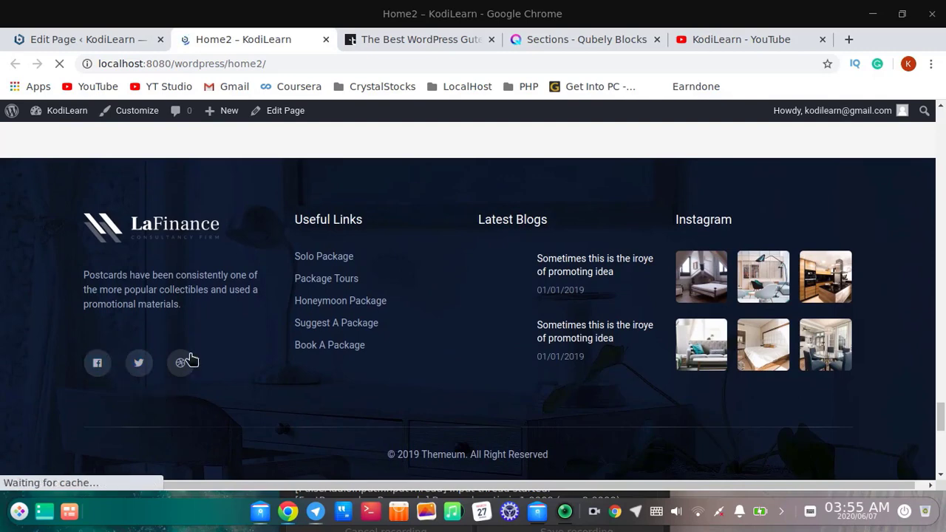
scroll(672, 360, down, 7)
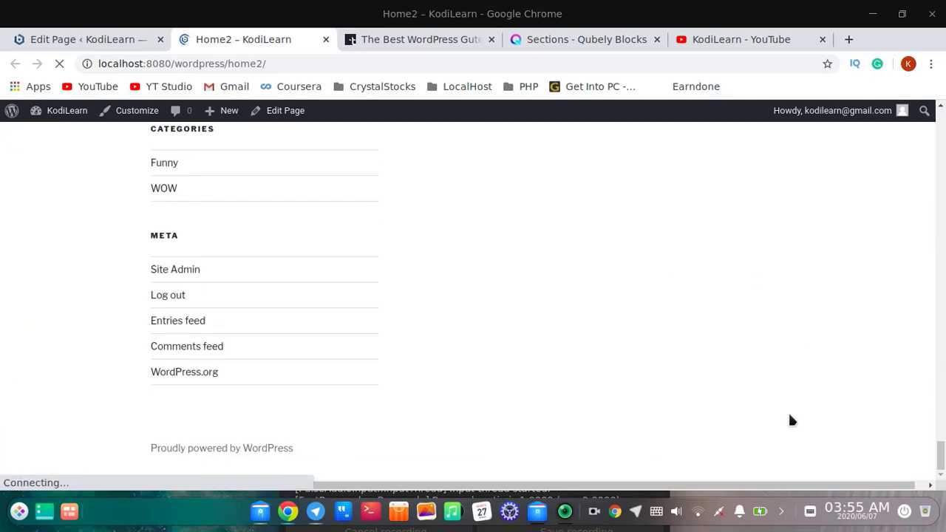
scroll(788, 419, up, 8)
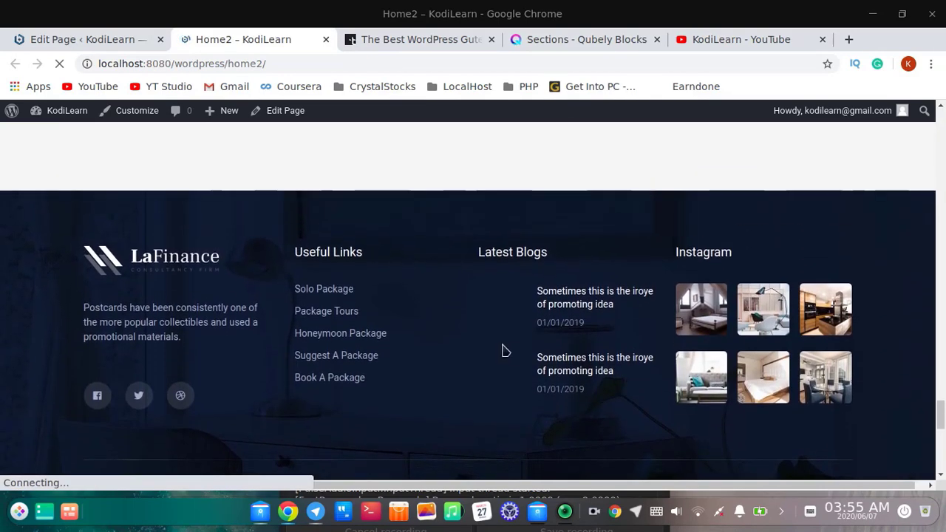
scroll(473, 340, down, 1)
scroll(528, 310, up, 1)
scroll(743, 370, down, 1)
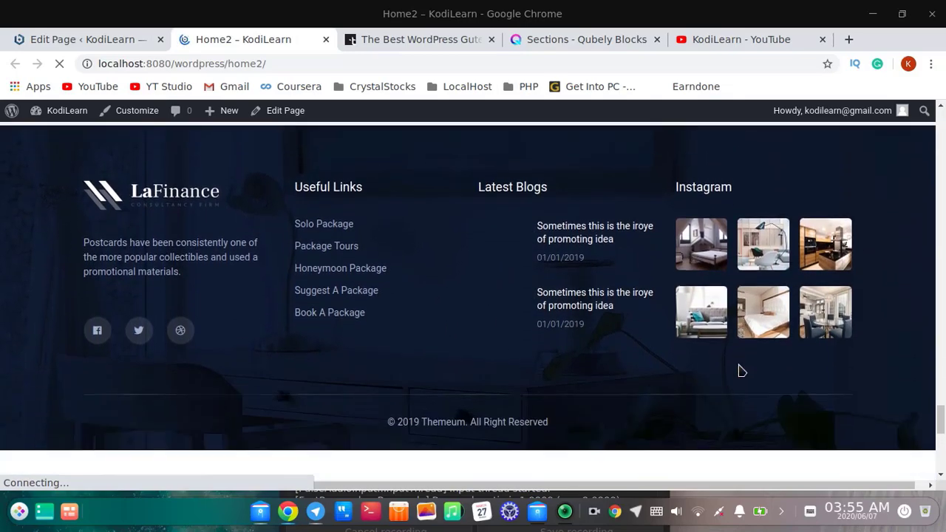
Step: Go back up the live page to the hero section and inspect its heading, text and Learn More and Contact Us buttons
scroll(742, 371, up, 20)
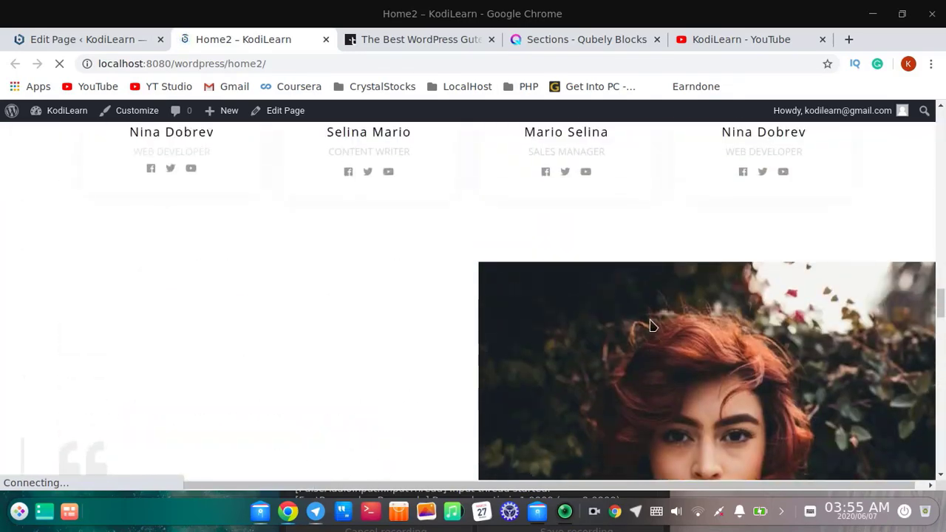
scroll(650, 325, up, 15)
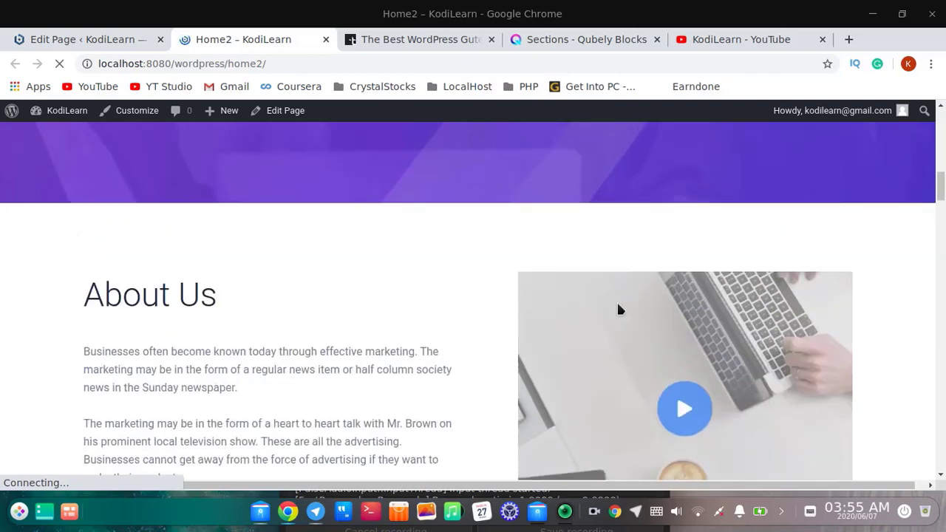
scroll(619, 309, up, 10)
scroll(644, 320, down, 3)
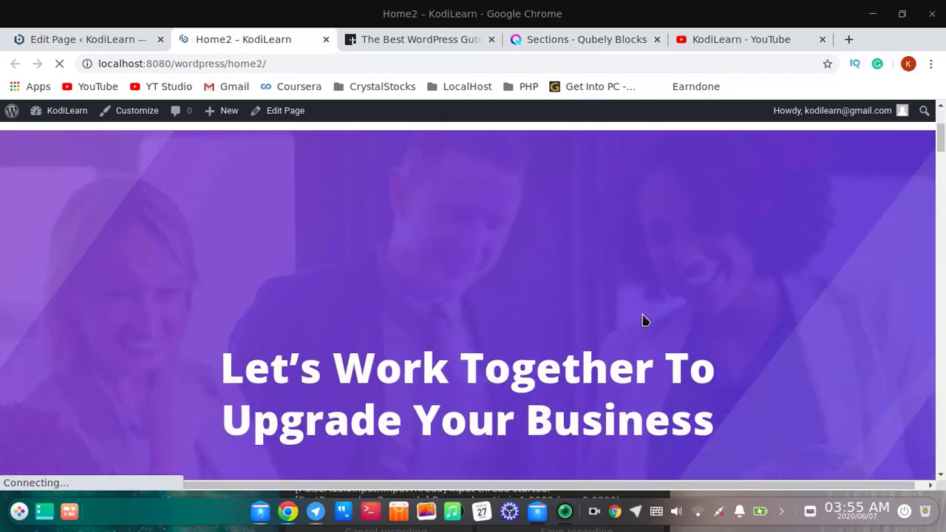
scroll(643, 320, down, 6)
scroll(510, 185, up, 3)
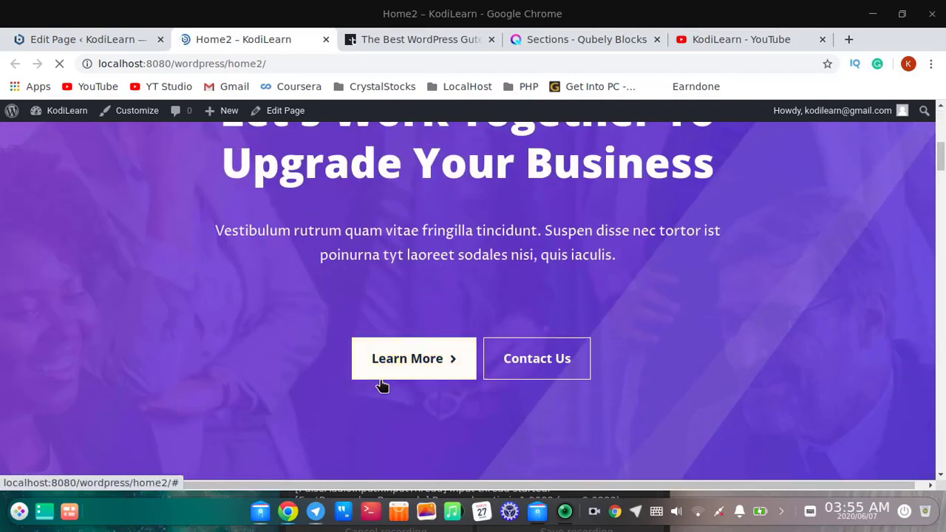
scroll(473, 347, down, 3)
scroll(518, 259, up, 2)
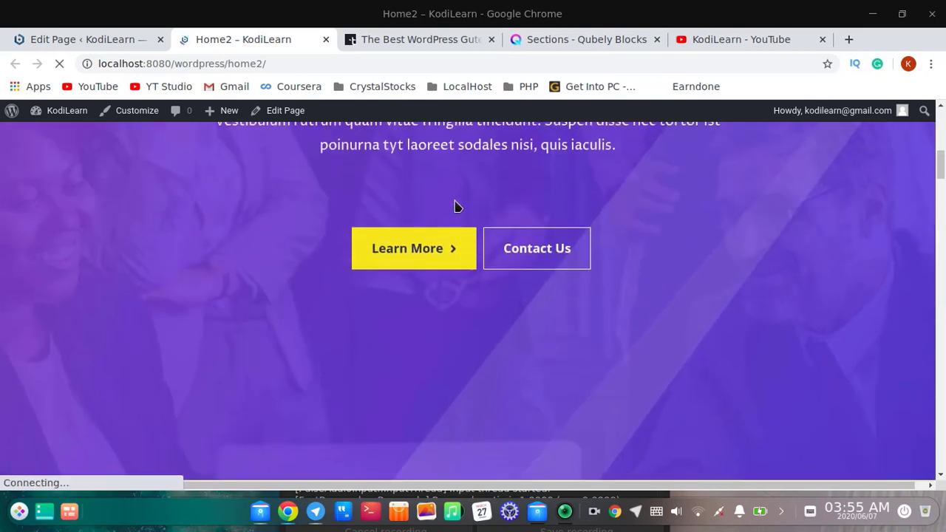